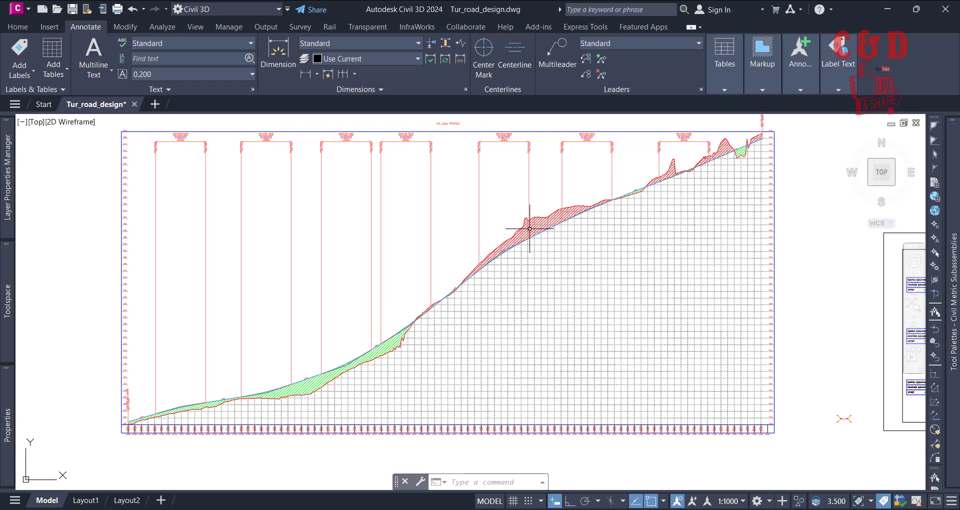
Step: Examine the road profile view and the elevation and station values in its bottom band
scroll(128, 429, up, 2)
scroll(128, 429, up, 2)
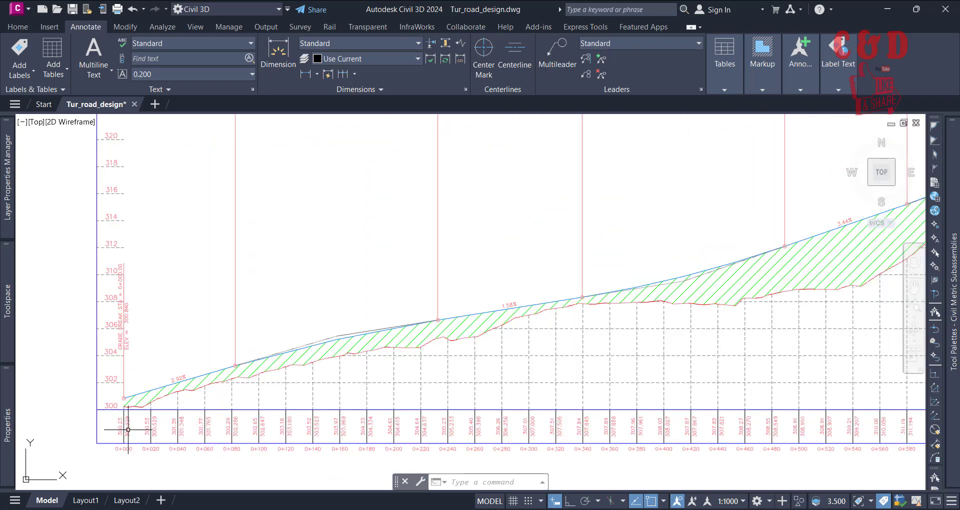
scroll(202, 425, up, 3)
scroll(197, 350, up, 1)
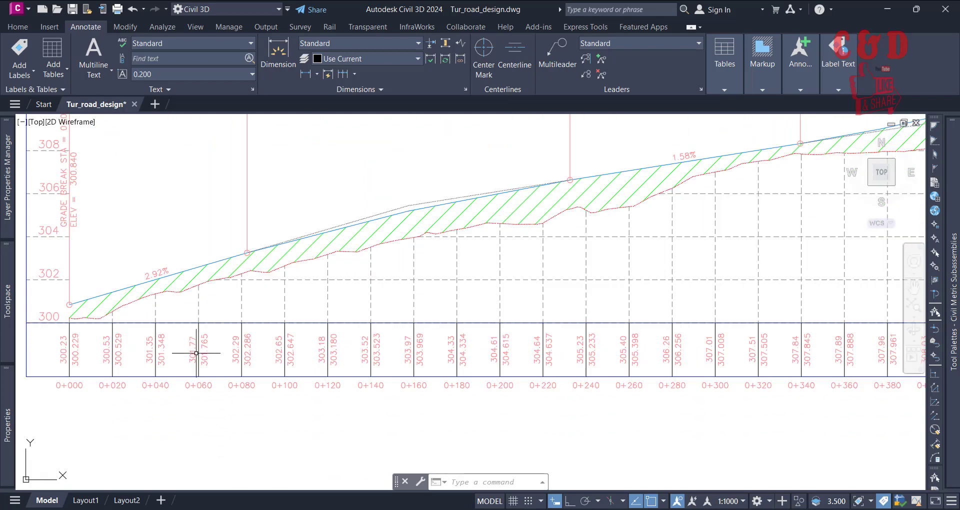
scroll(239, 371, down, 1)
scroll(216, 386, down, 3)
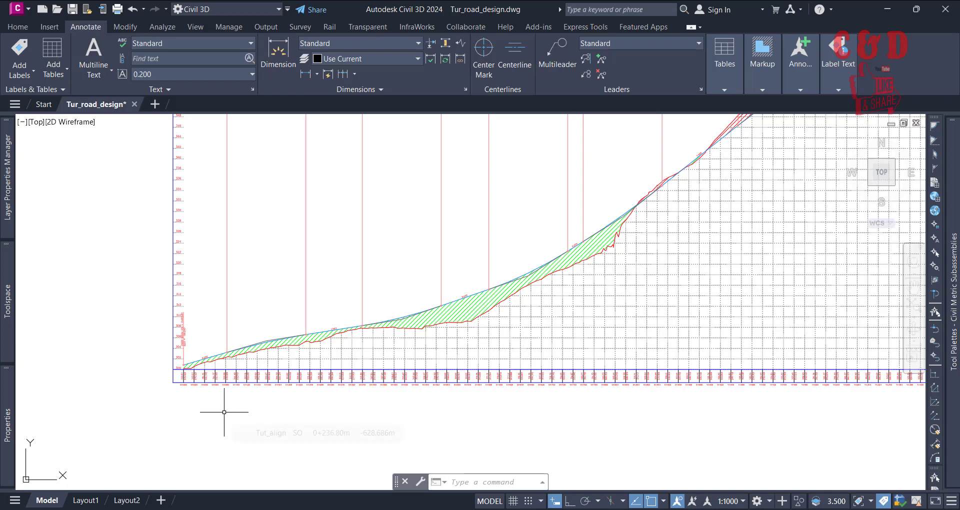
scroll(190, 396, down, 3)
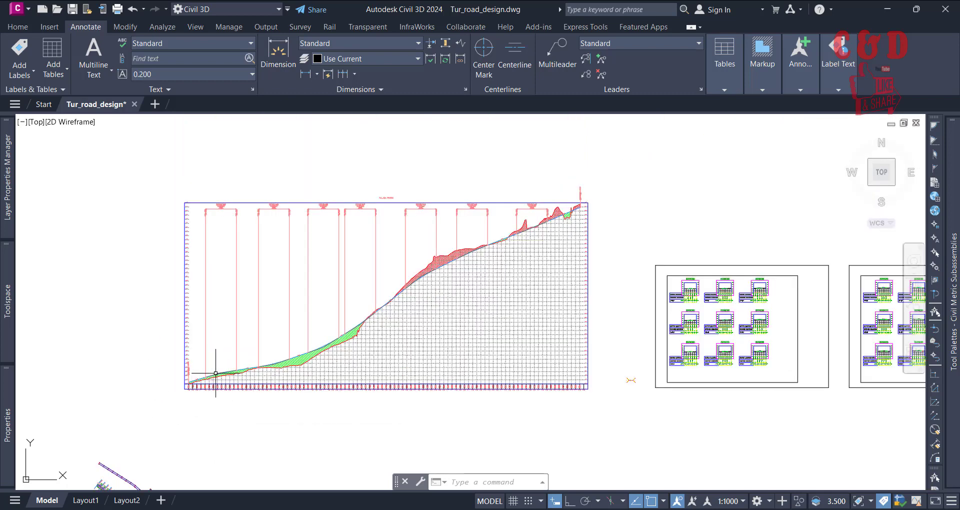
scroll(246, 356, up, 2)
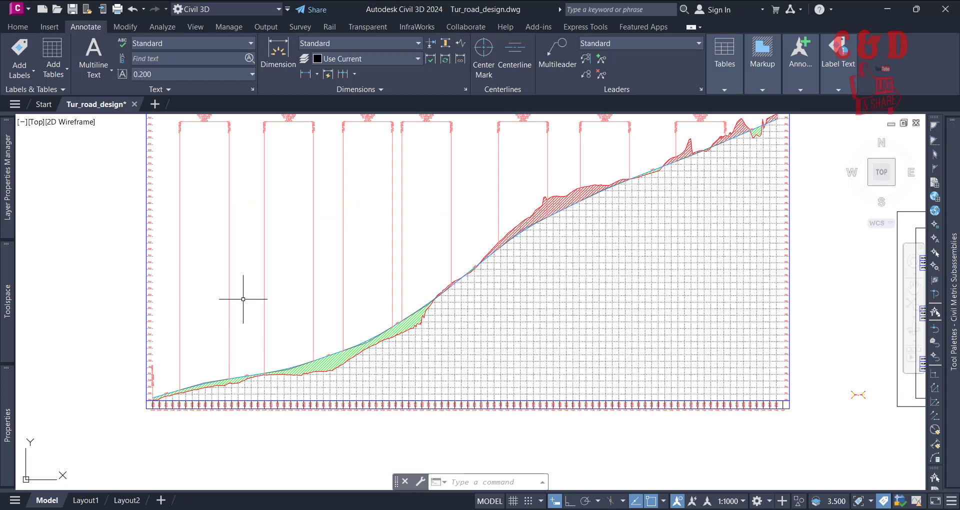
middle_drag(247, 300, 244, 330)
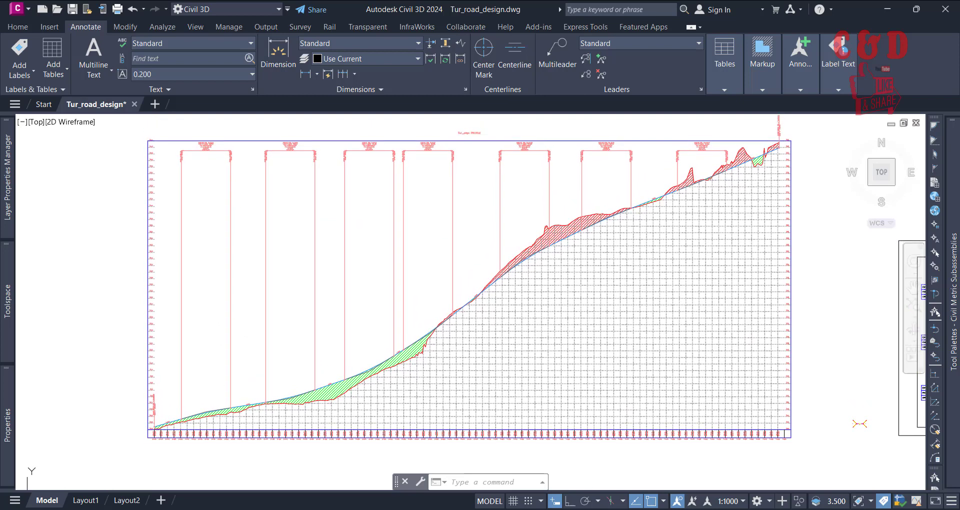
Step: Open the band properties of the road profile view and review the band types and the Profile Data band styles
click(473, 343)
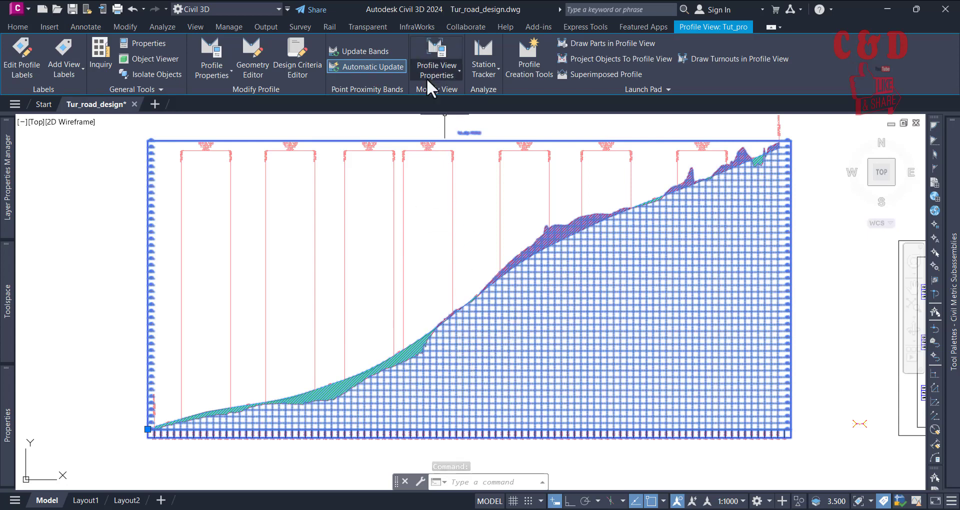
click(441, 47)
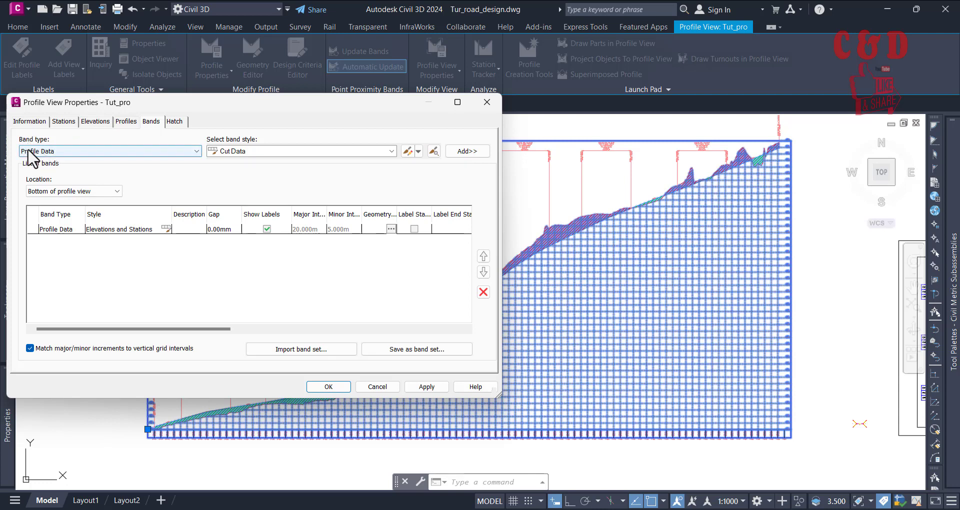
click(197, 150)
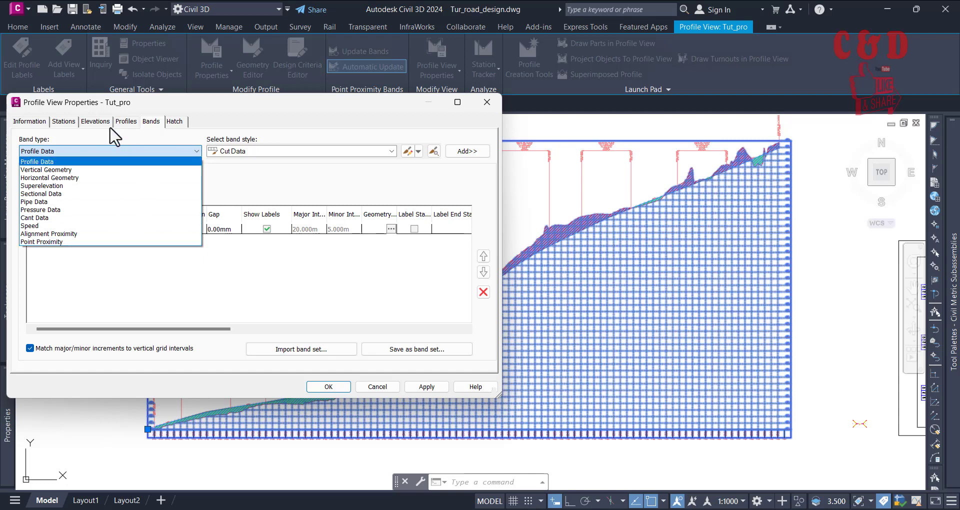
click(65, 143)
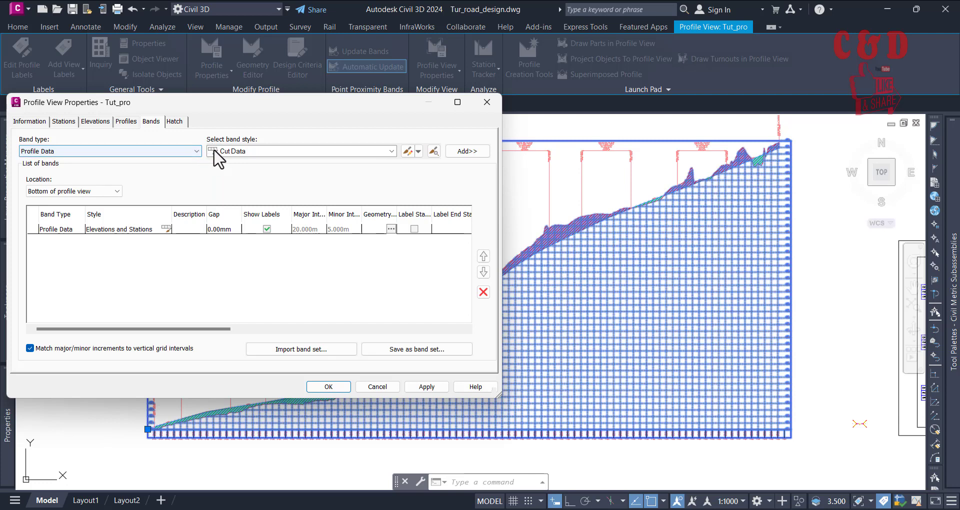
click(227, 151)
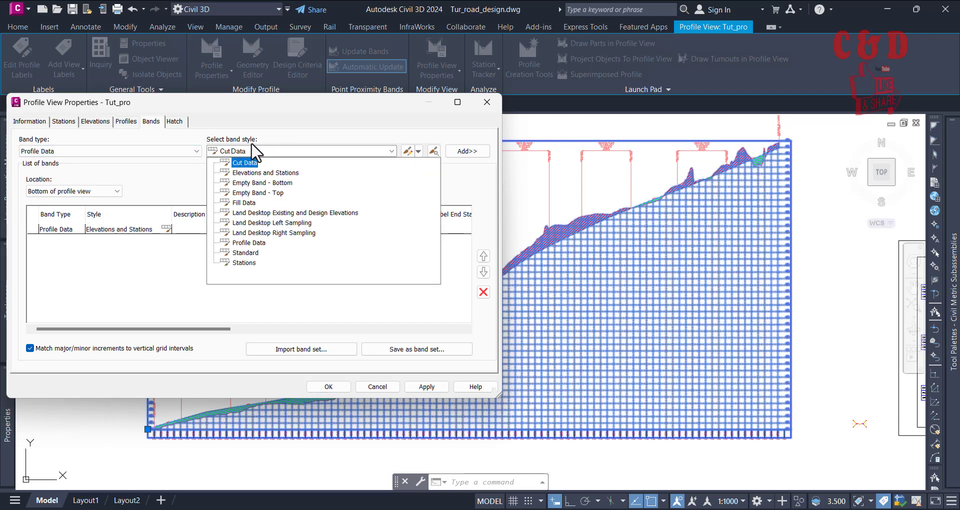
Step: Check which band styles the Vertical Geometry band type offers, and return the band type to Profile Data
click(196, 151)
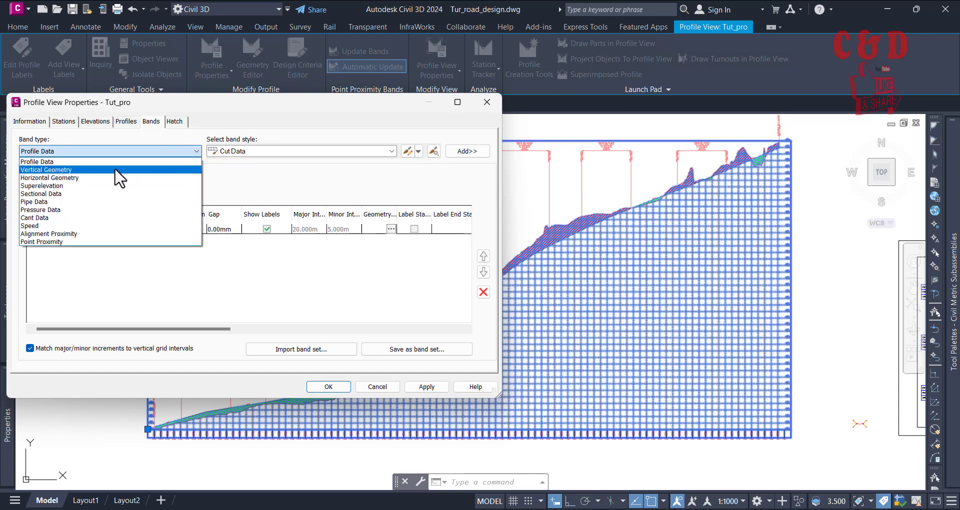
click(177, 169)
click(247, 151)
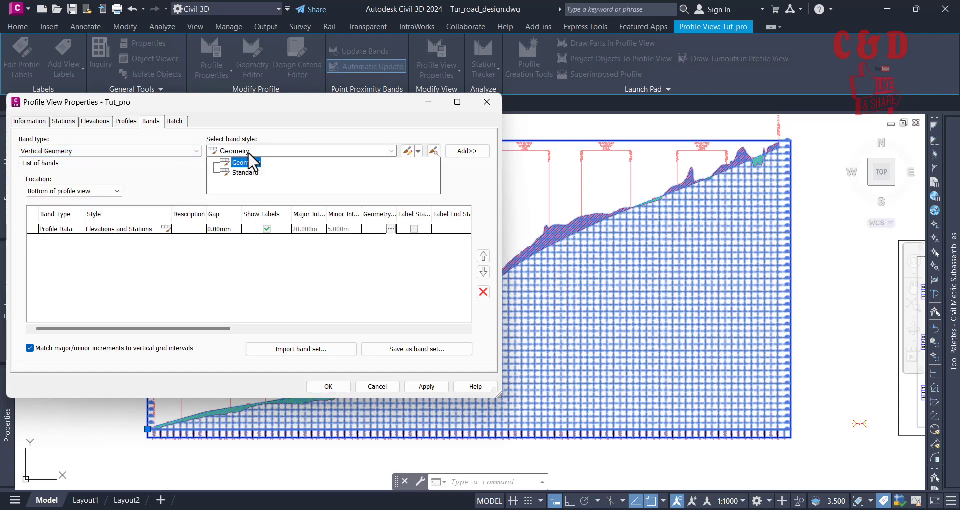
click(308, 130)
click(193, 152)
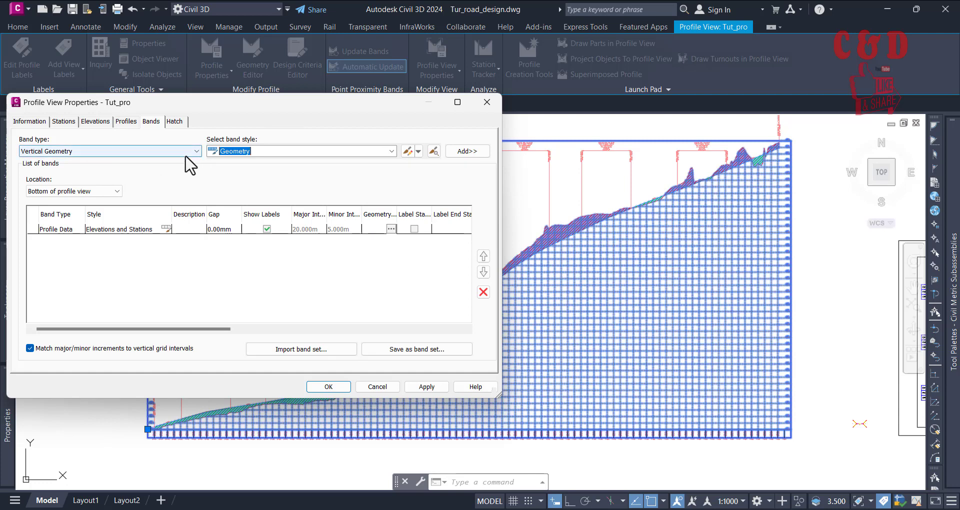
click(152, 164)
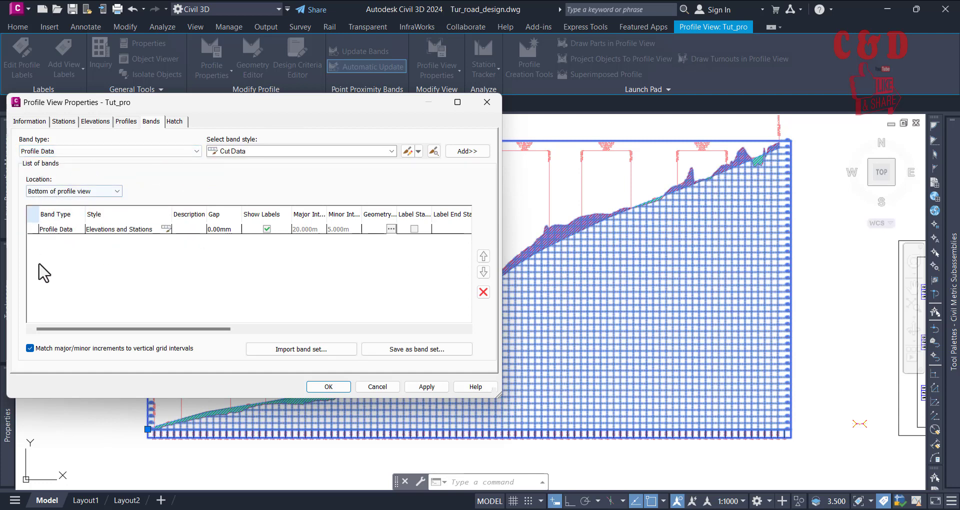
Step: Check the band list for the top of the profile view, and return the location to Bottom of profile view
click(42, 191)
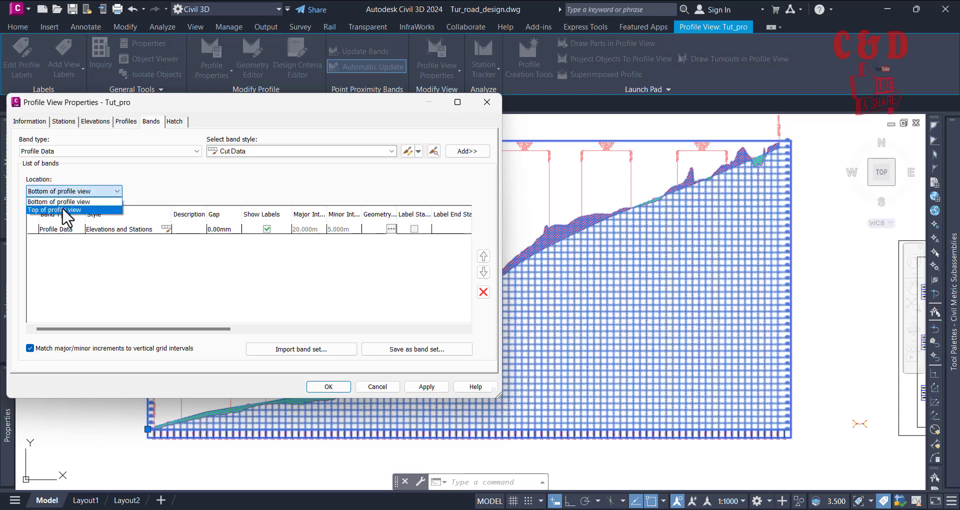
click(99, 210)
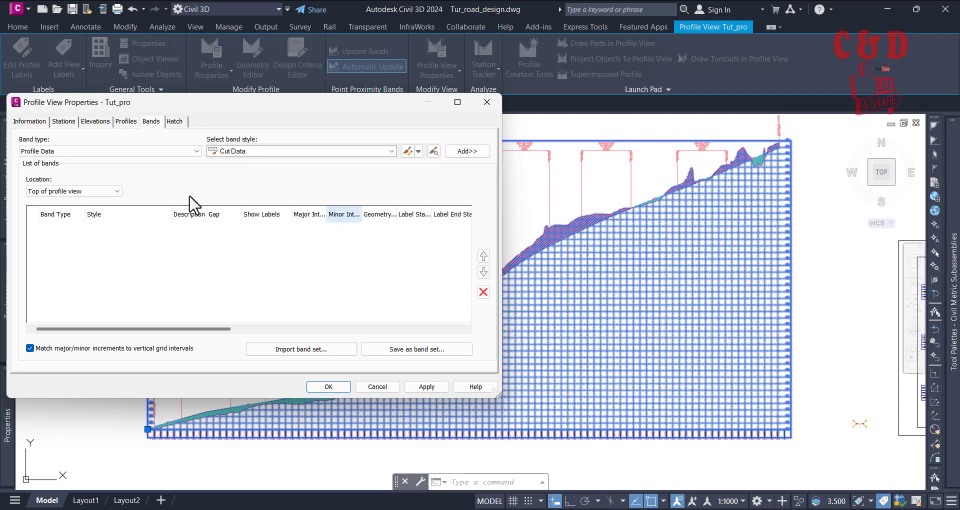
click(110, 193)
click(92, 202)
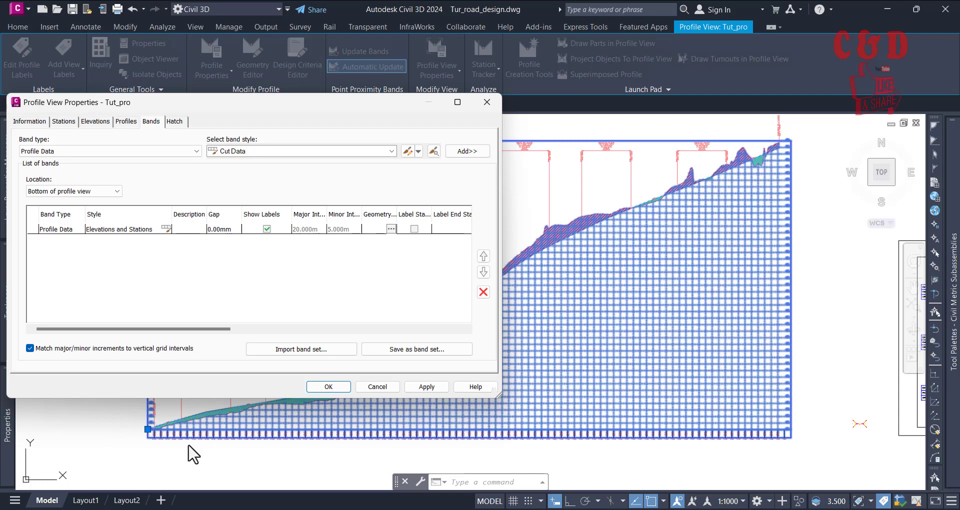
Step: Create a copy of the Elevations and Stations style used by the bottom Profile Data band
click(139, 232)
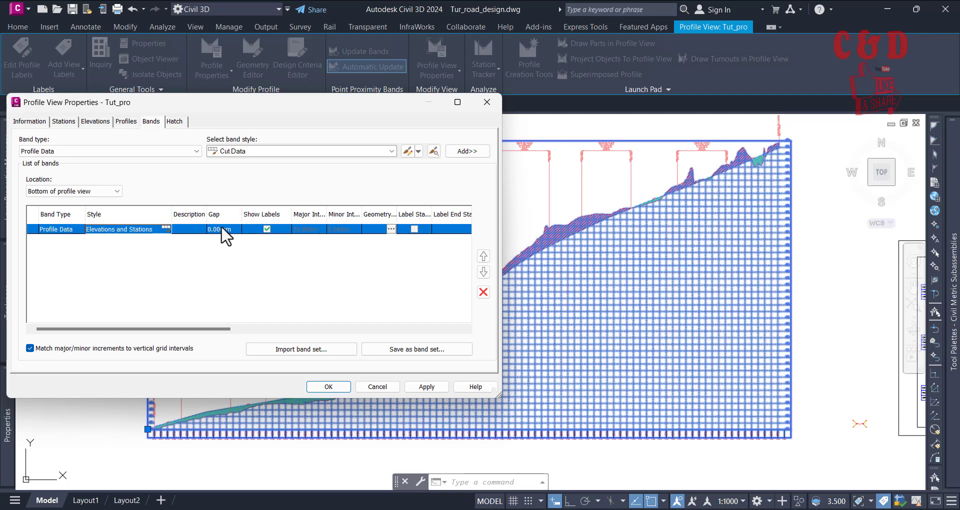
click(166, 228)
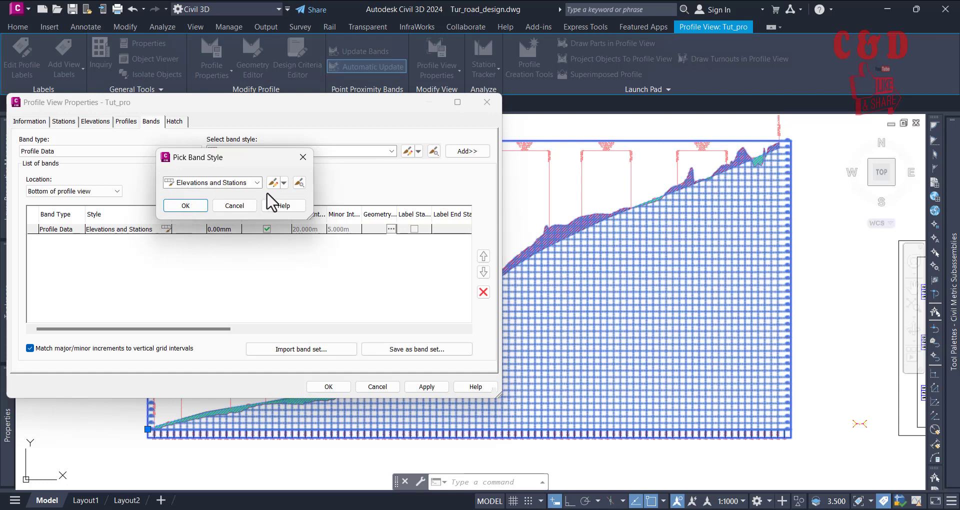
click(284, 183)
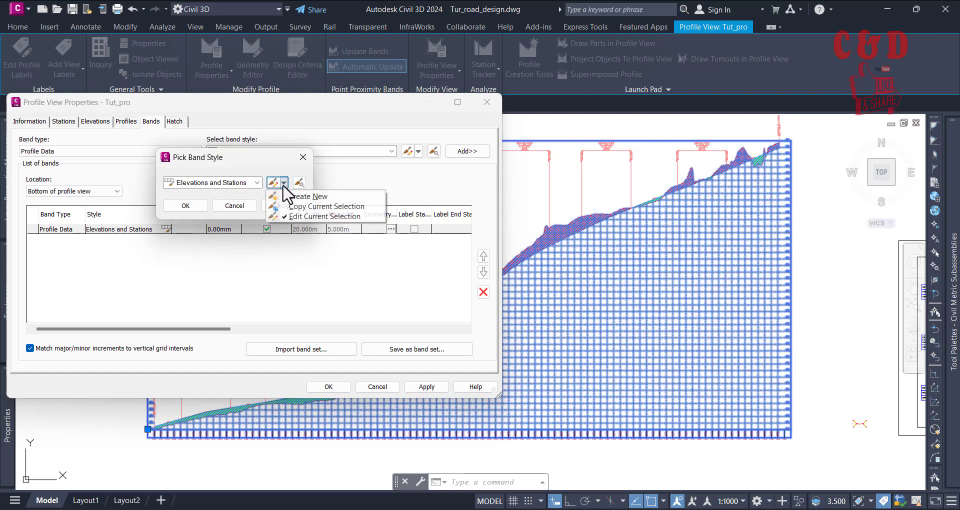
click(305, 206)
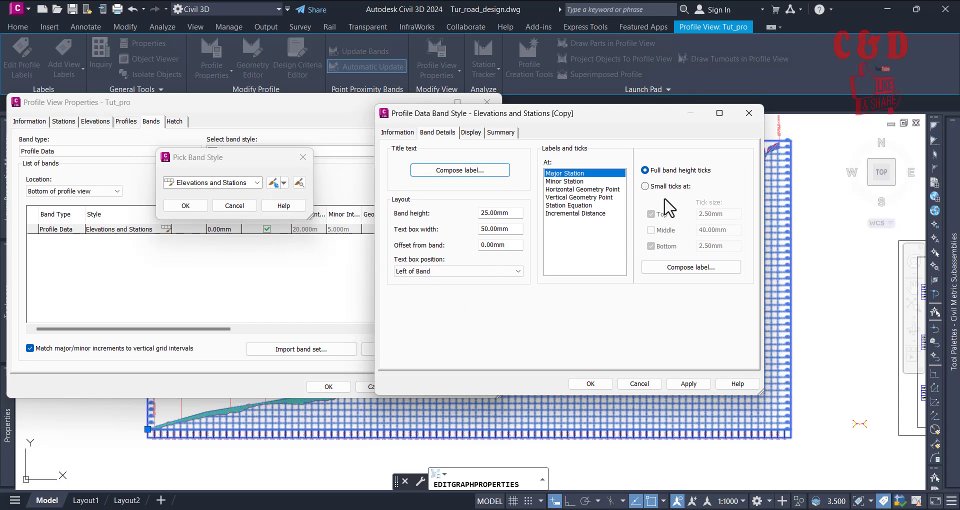
Step: Name the copied band style Tut_Elevations_and_Stations
click(397, 133)
click(491, 160)
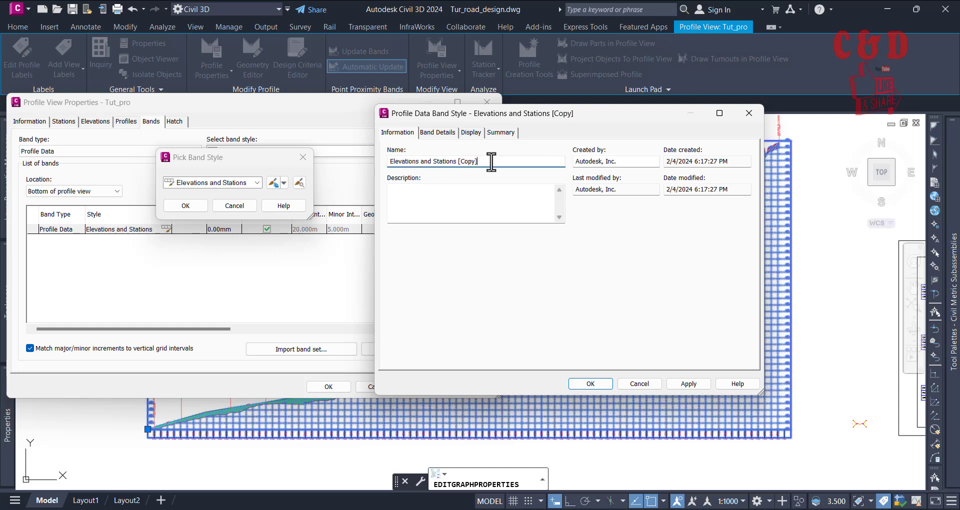
drag(488, 161, 452, 164)
click(432, 160)
key(BackSpace)
click(447, 161)
key(BackSpace)
Step: Make the Band Title Box and Band Title Box Text components visible in the band style, and review the other components
click(437, 133)
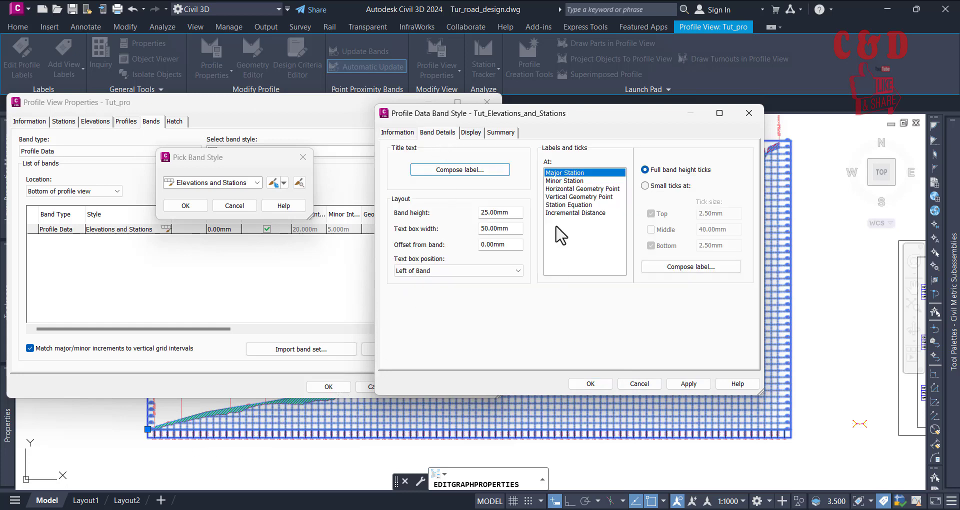
click(469, 134)
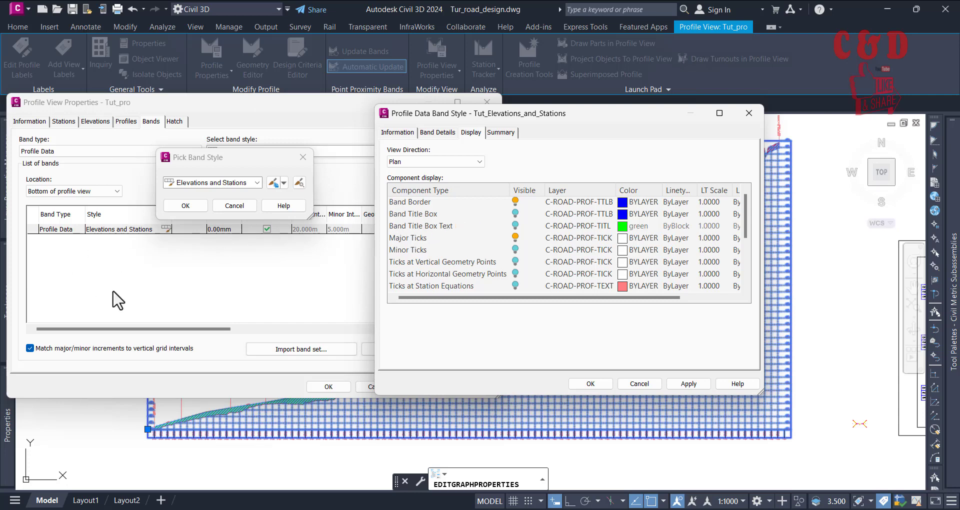
click(514, 214)
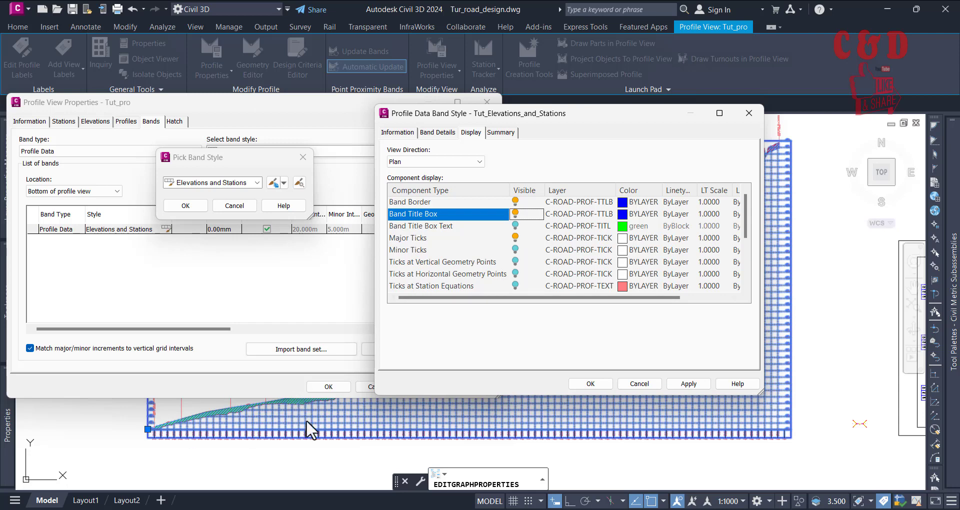
click(518, 226)
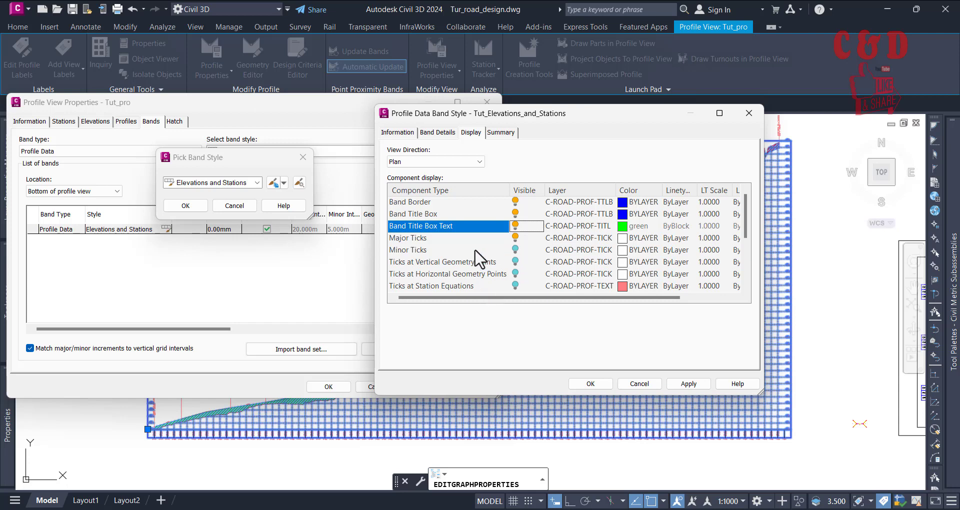
scroll(500, 267, down, 1)
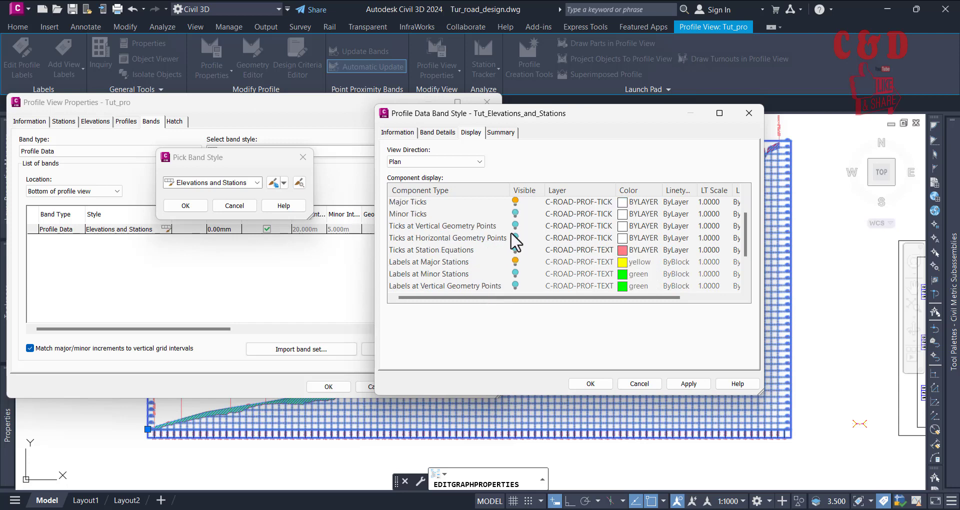
scroll(509, 281, down, 2)
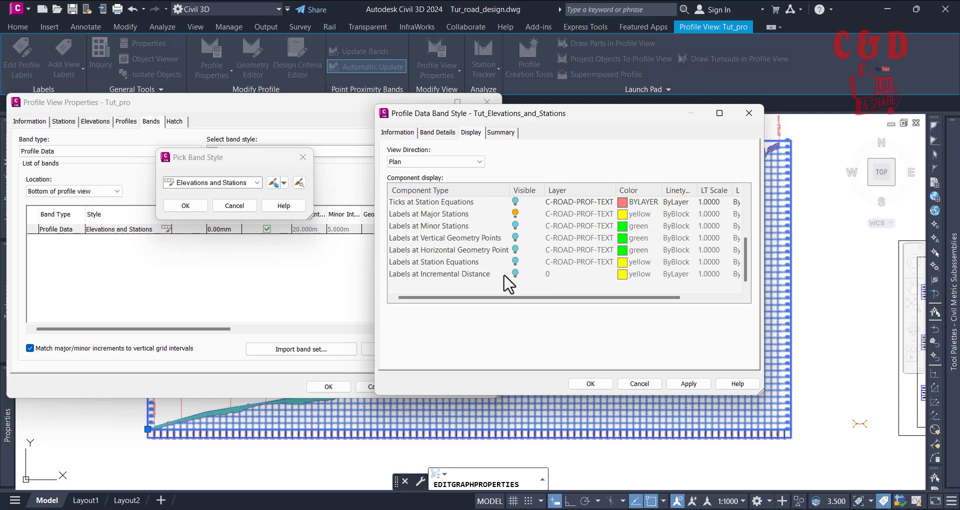
scroll(506, 260, up, 1)
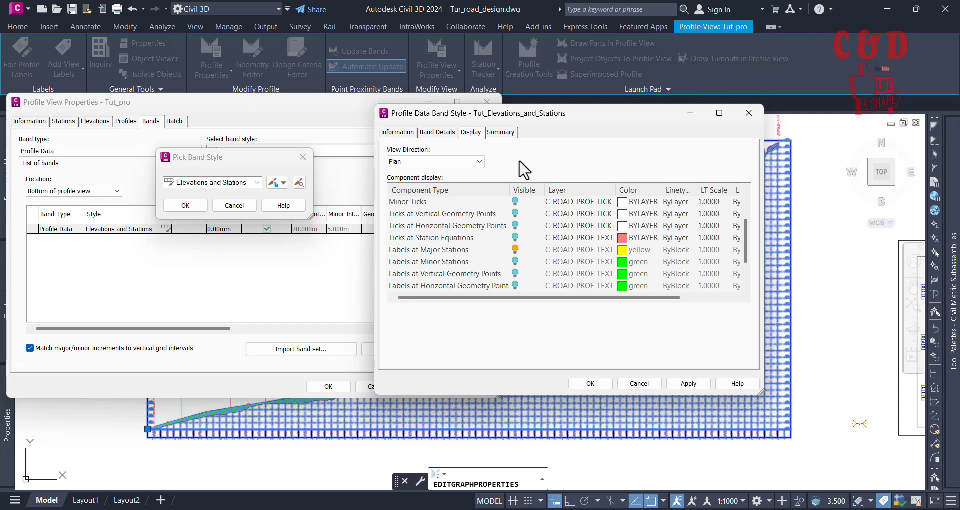
Step: Apply the Tut_Elevations_and_Stations style to the profile view's bottom band and check the title box at the band's start
click(591, 384)
click(191, 205)
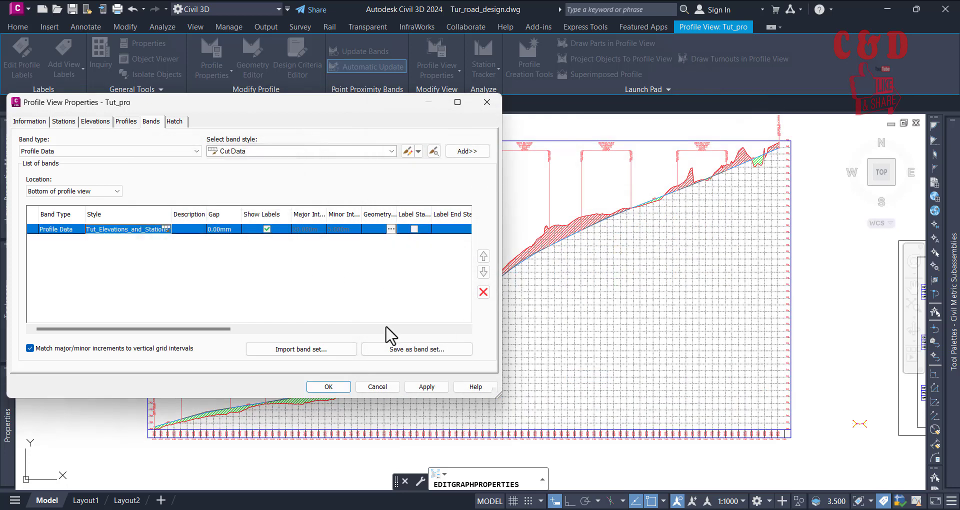
click(427, 386)
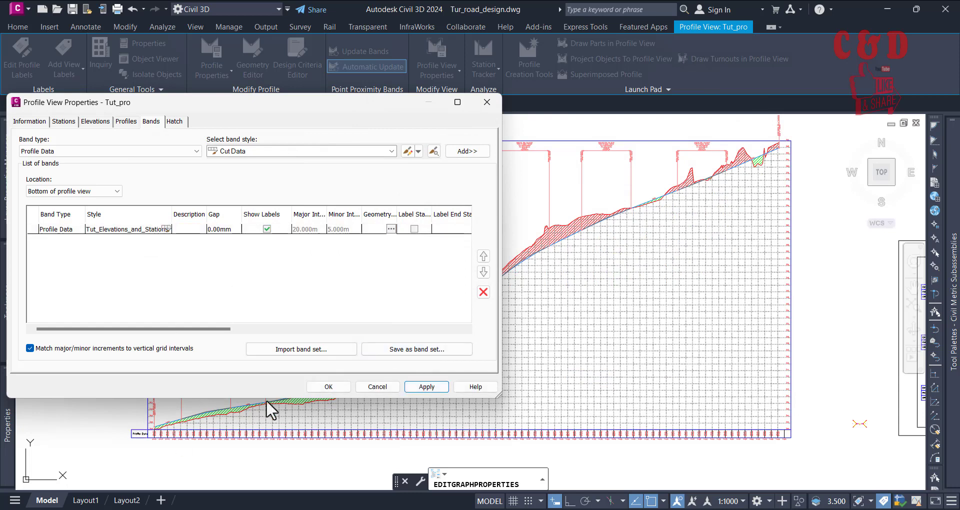
click(330, 387)
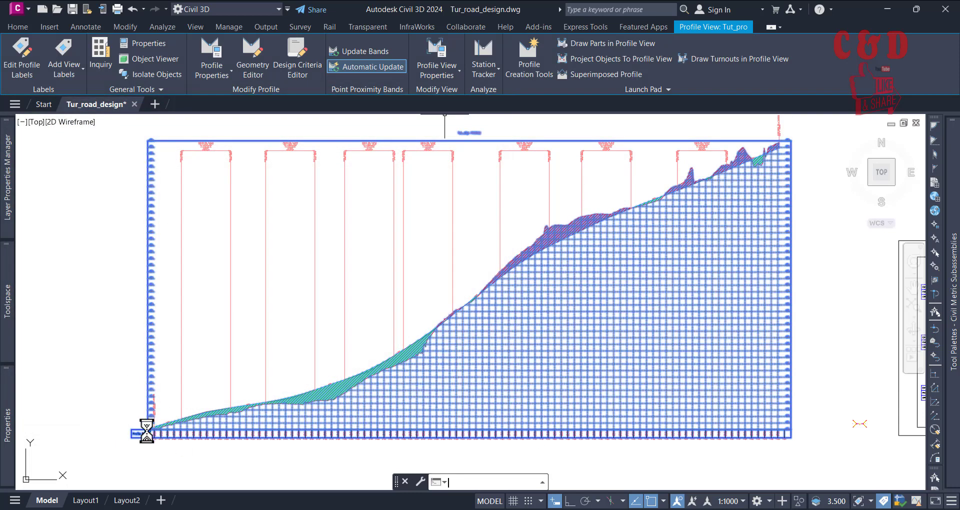
scroll(110, 440, up, 6)
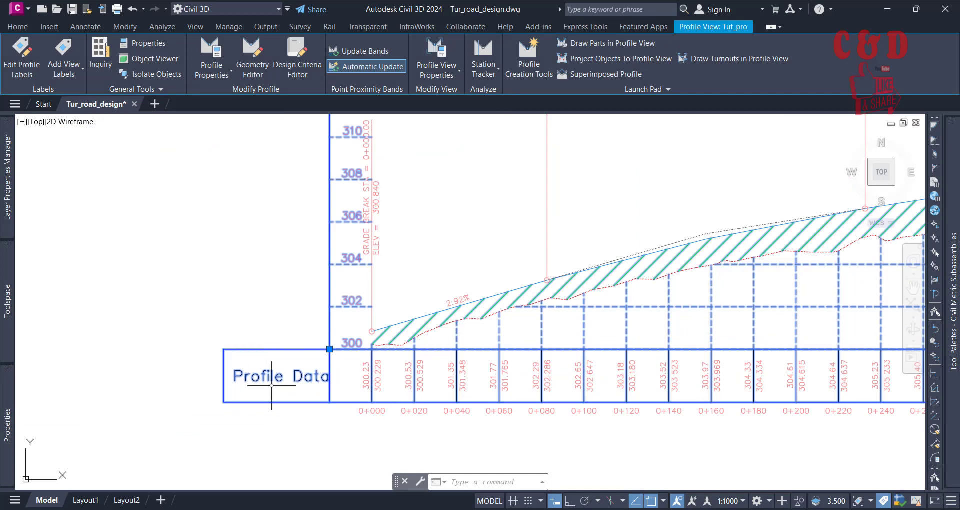
key(Escape)
key(Escape)
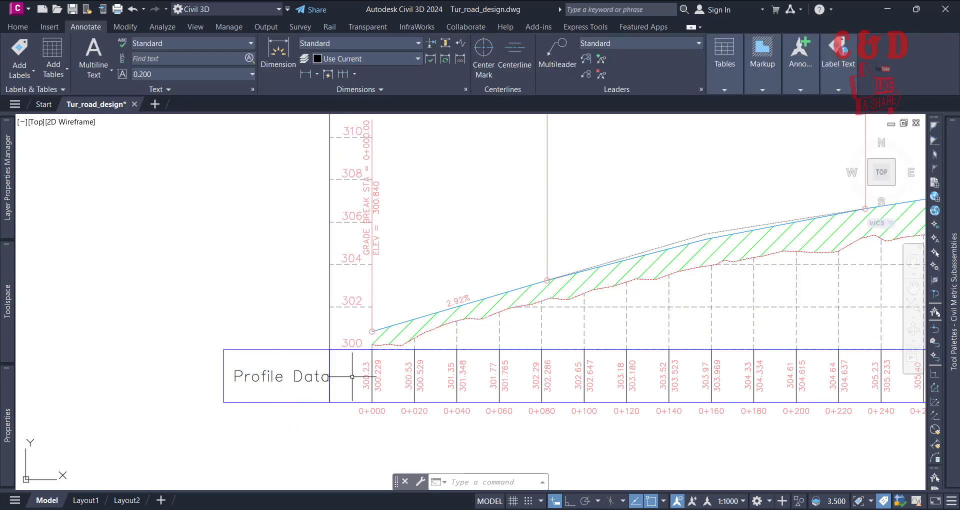
Step: Examine the paired elevation labels at the major stations along the beginning of the profile data band
scroll(345, 382, up, 2)
scroll(395, 392, up, 1)
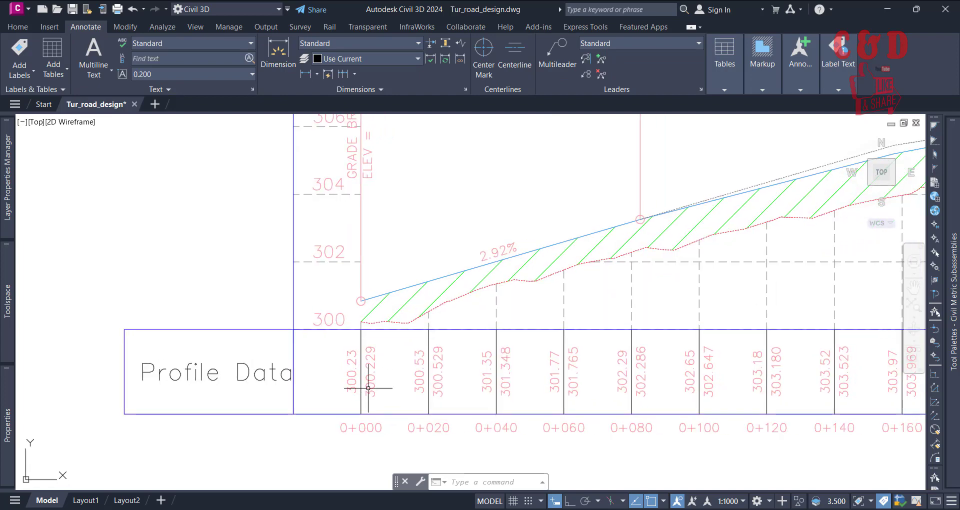
scroll(373, 389, up, 2)
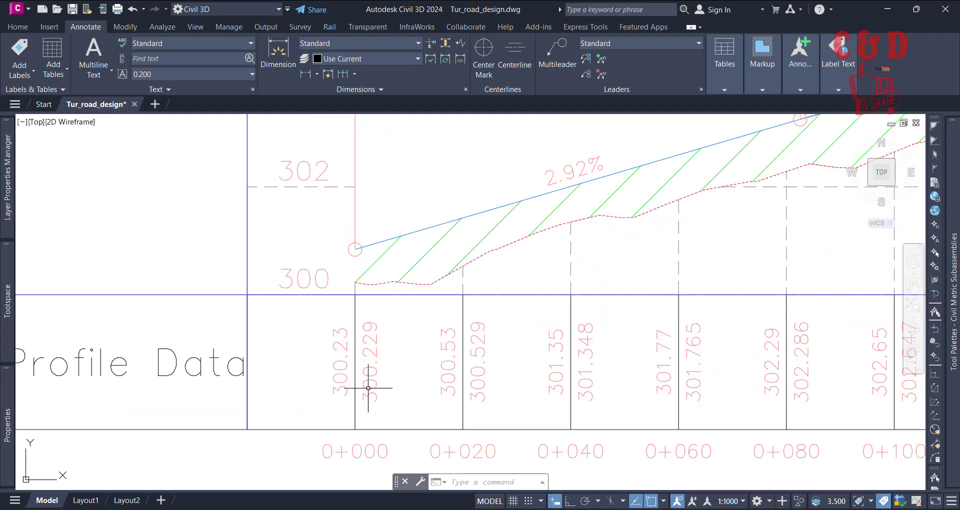
click(334, 390)
click(331, 383)
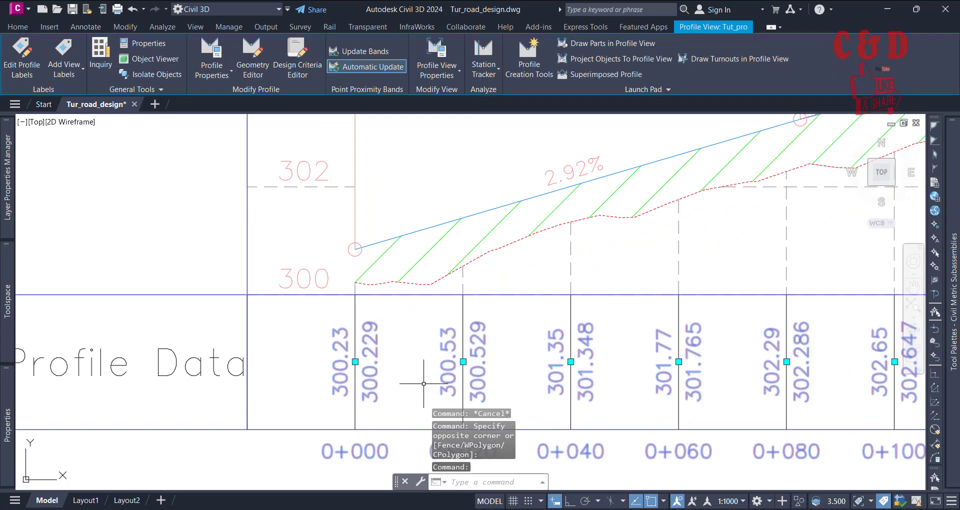
middle_drag(504, 359, 342, 332)
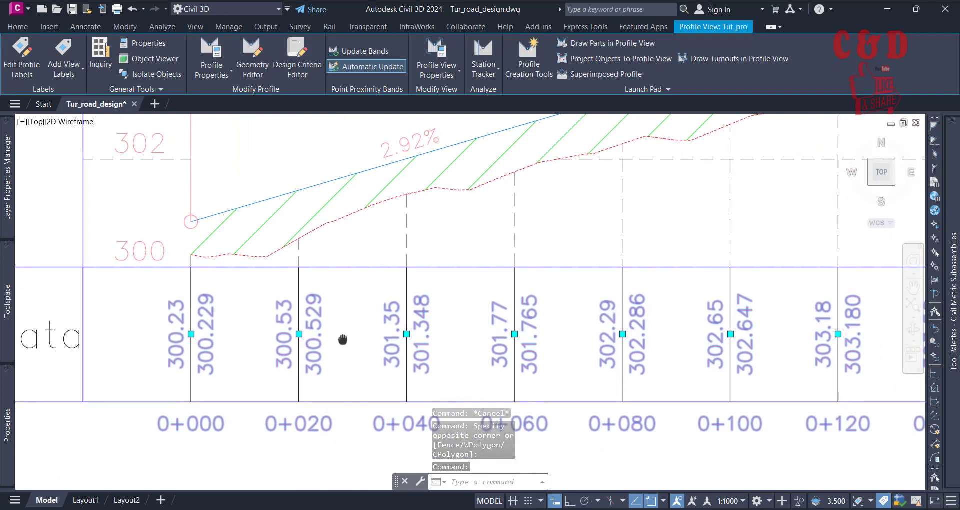
key(Escape)
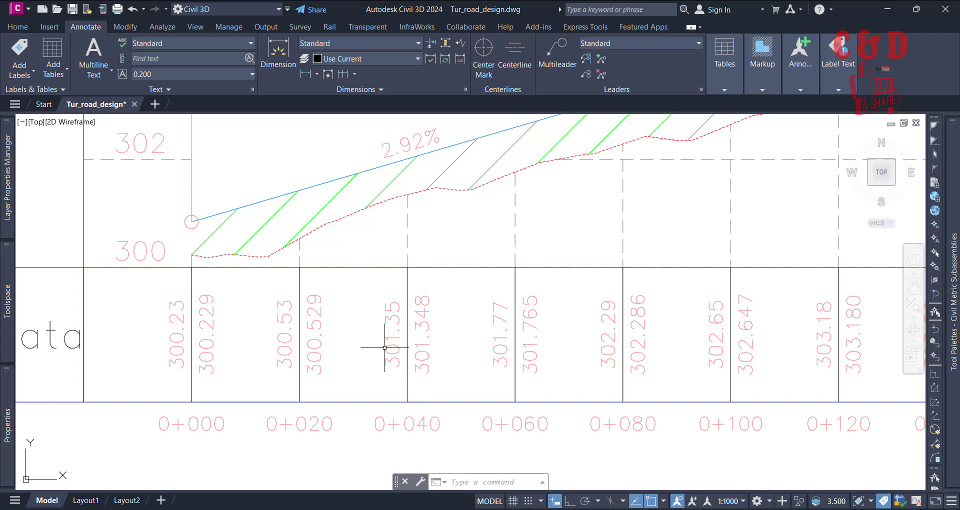
scroll(385, 346, down, 2)
click(392, 327)
scroll(400, 335, down, 4)
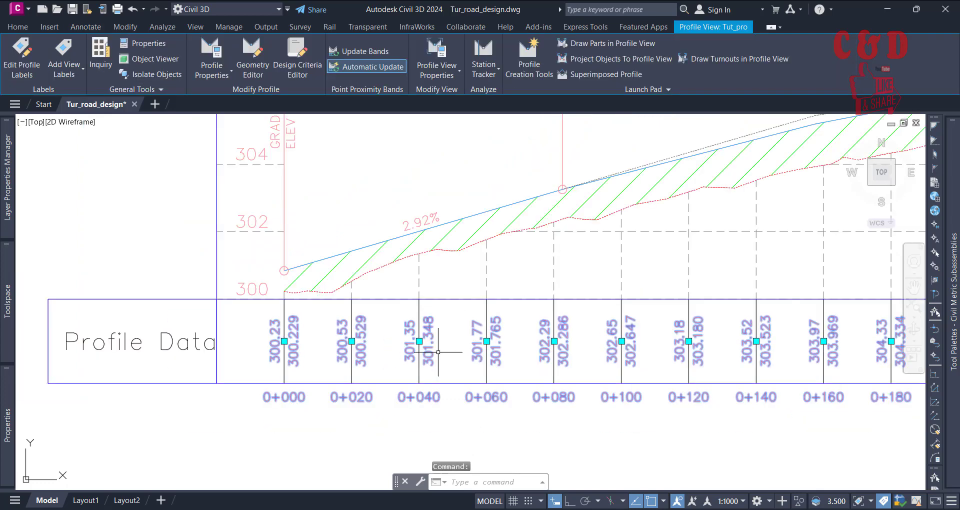
key(Escape)
middle_drag(322, 367, 449, 393)
scroll(388, 392, up, 2)
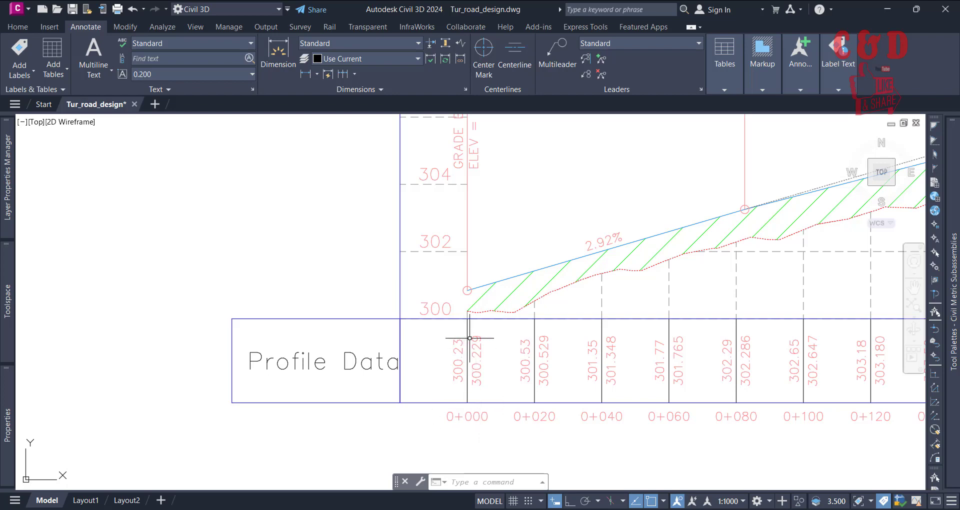
scroll(447, 378, down, 2)
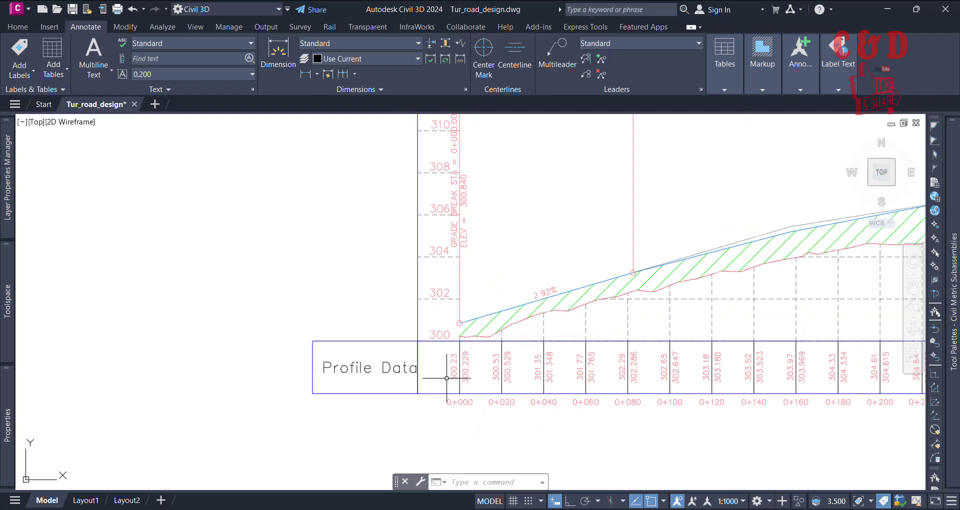
Step: Set Profile1 of the profile view's bottom Profile Data band to Tut_Dsn and apply the change
click(627, 308)
middle_drag(651, 318, 837, 203)
scroll(599, 254, up, 2)
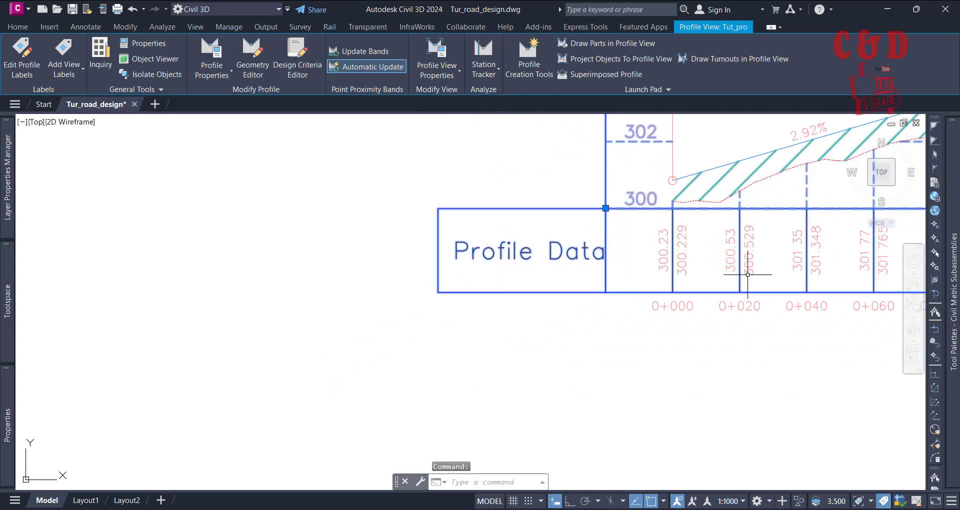
middle_drag(747, 274, 729, 311)
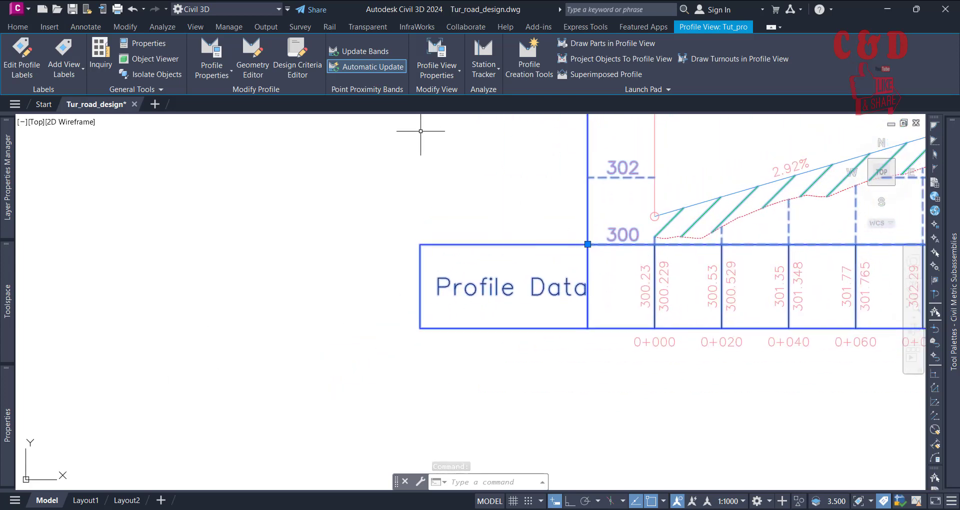
click(435, 49)
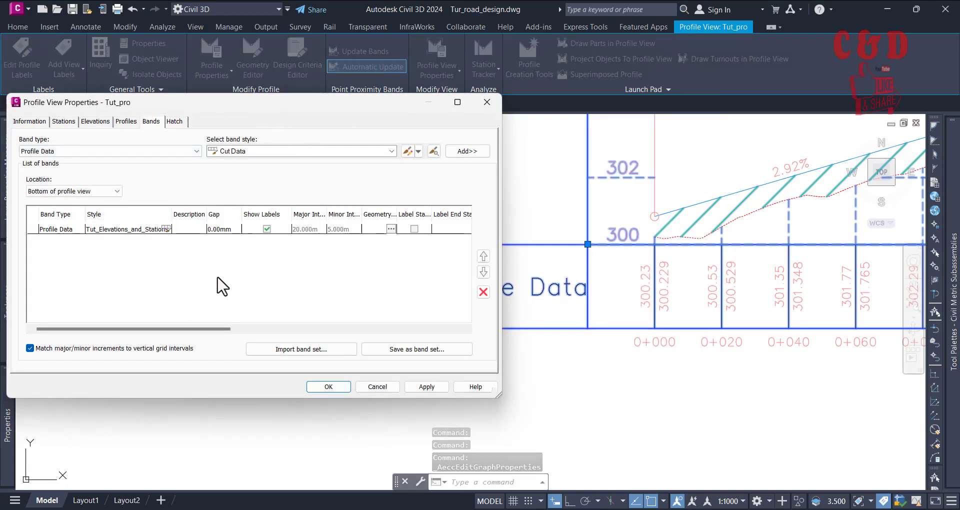
drag(186, 330, 410, 340)
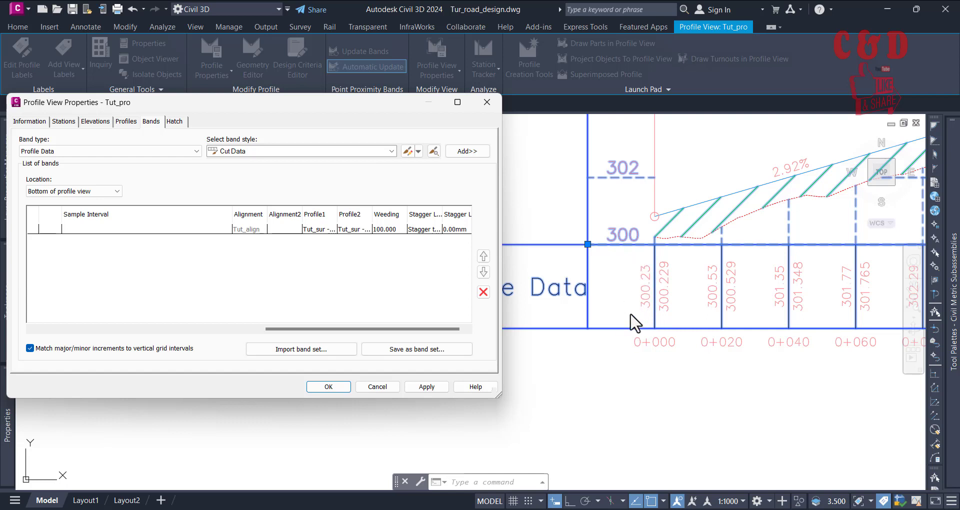
click(329, 229)
click(330, 229)
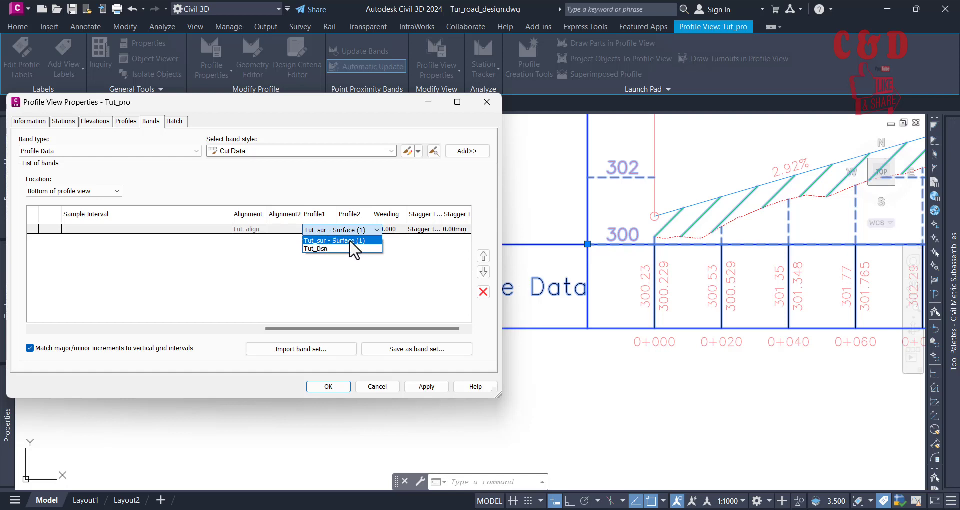
click(365, 295)
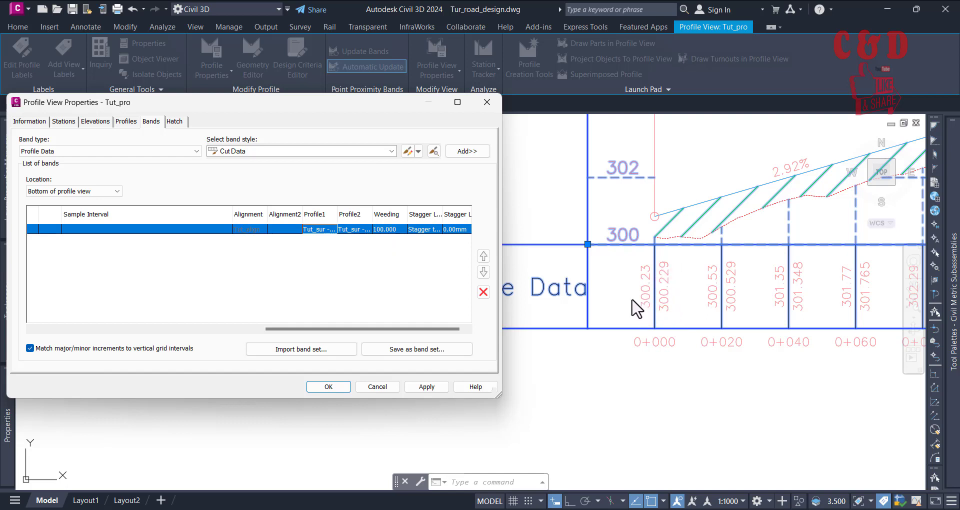
click(329, 229)
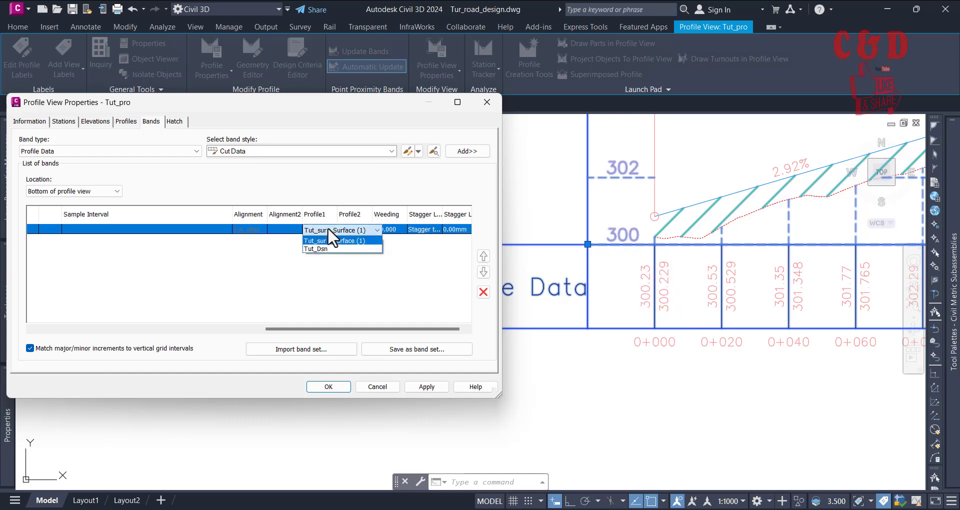
click(322, 247)
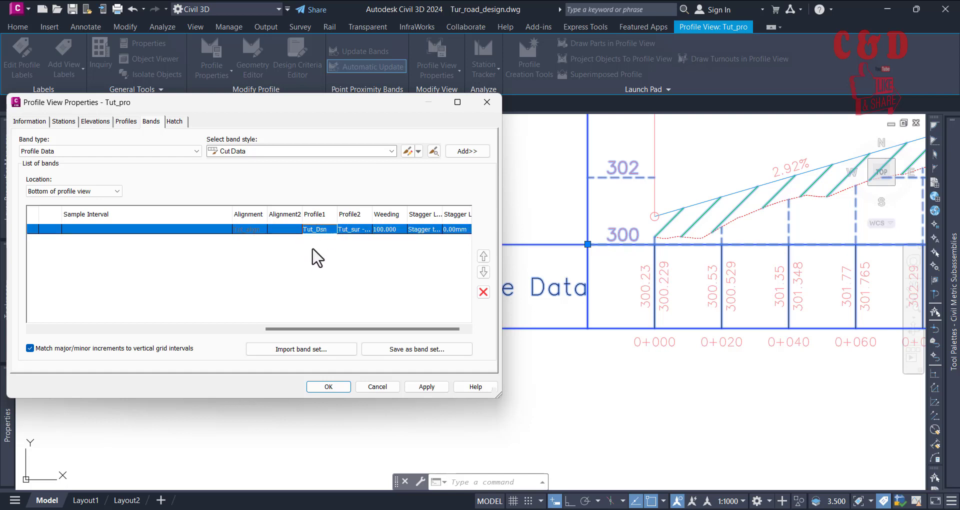
click(418, 385)
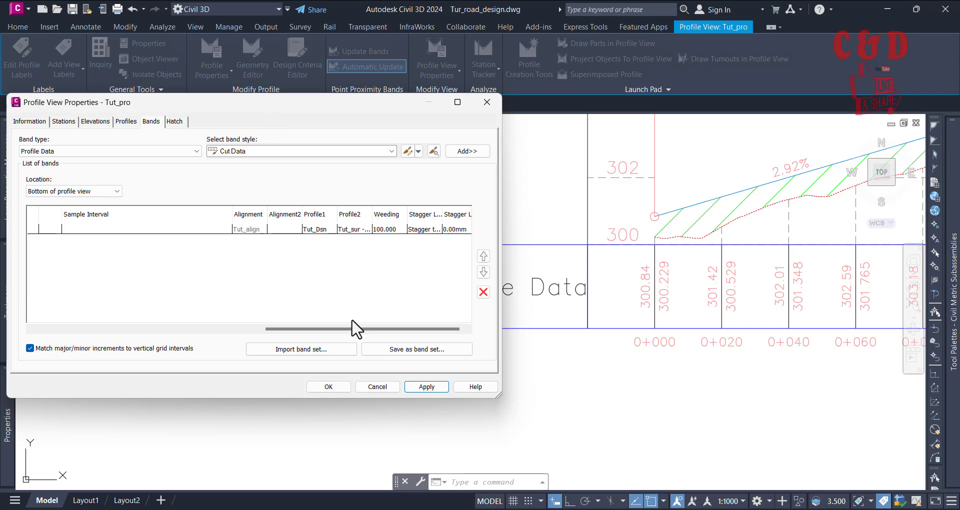
Step: Open the bottom band's Tut_Elevations_and_Stations style for editing and show its band details
drag(356, 328, 95, 316)
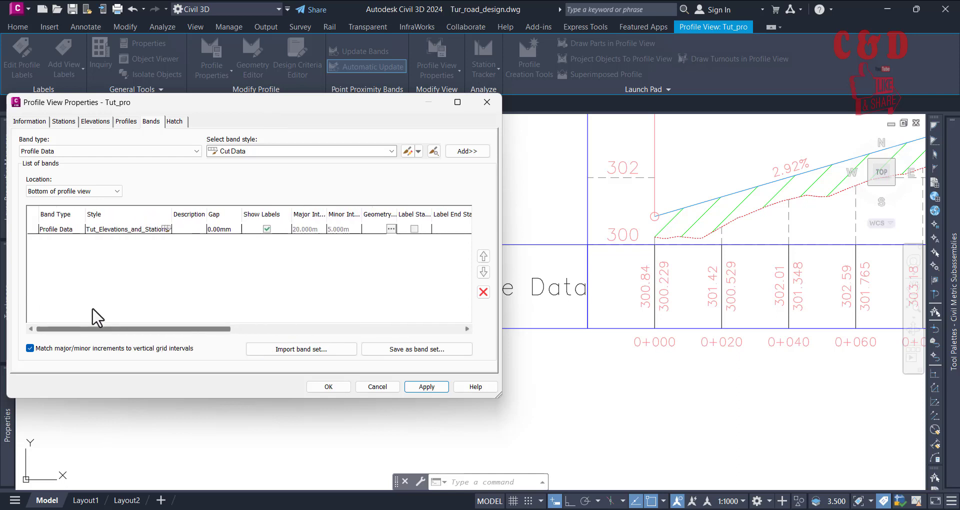
click(60, 230)
click(114, 229)
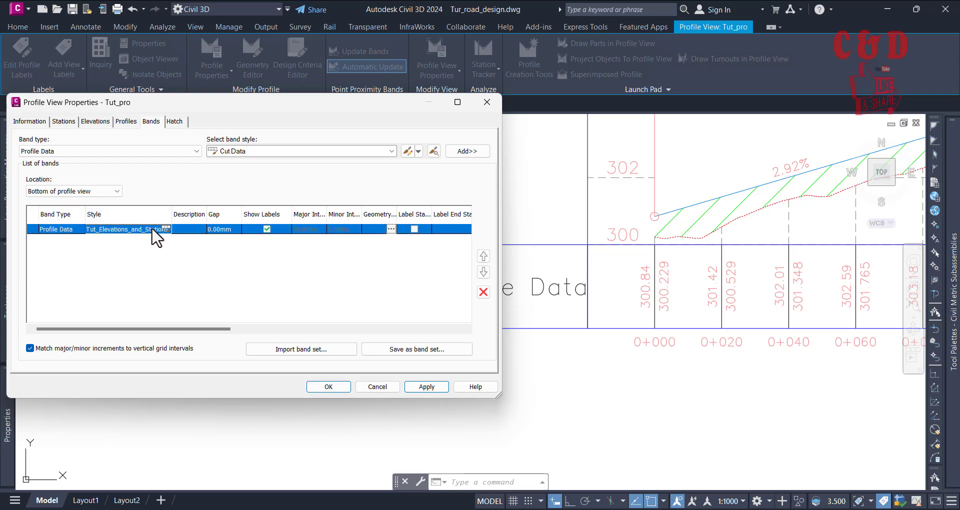
click(166, 229)
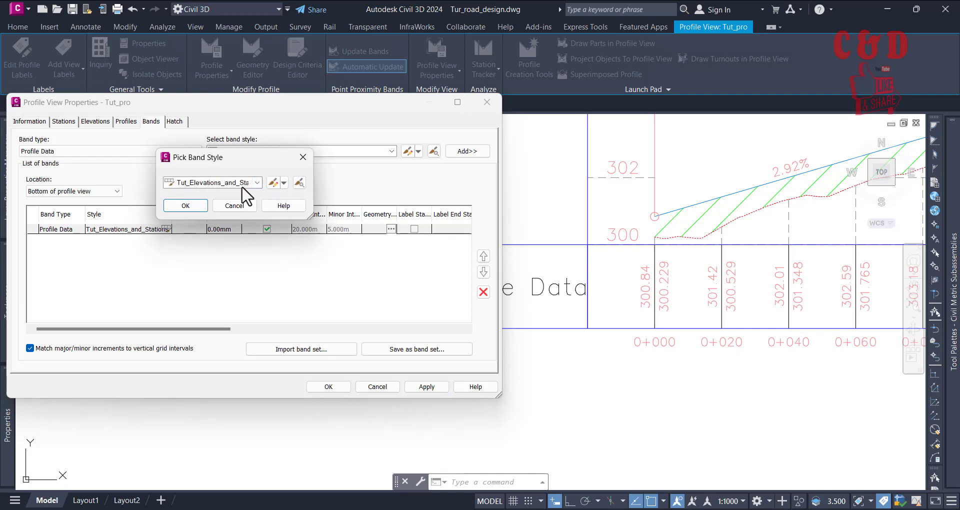
click(283, 183)
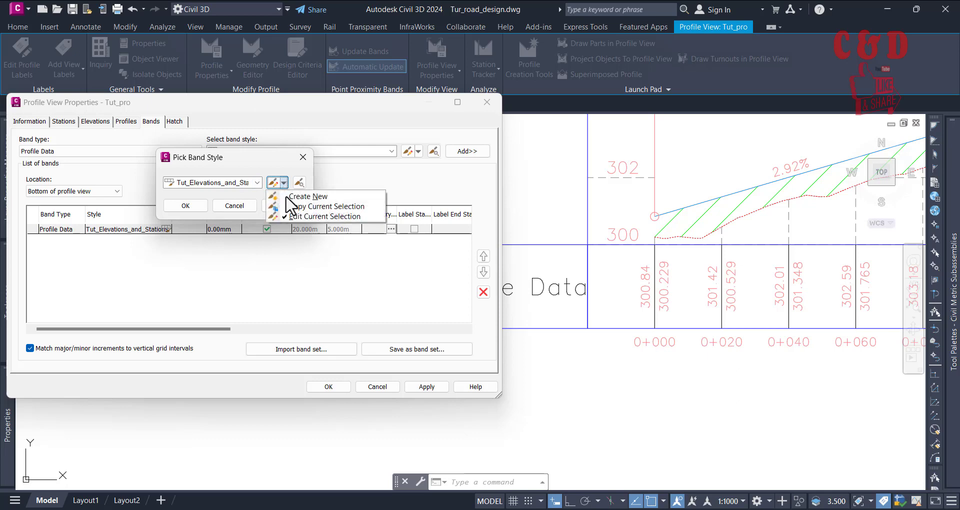
click(313, 216)
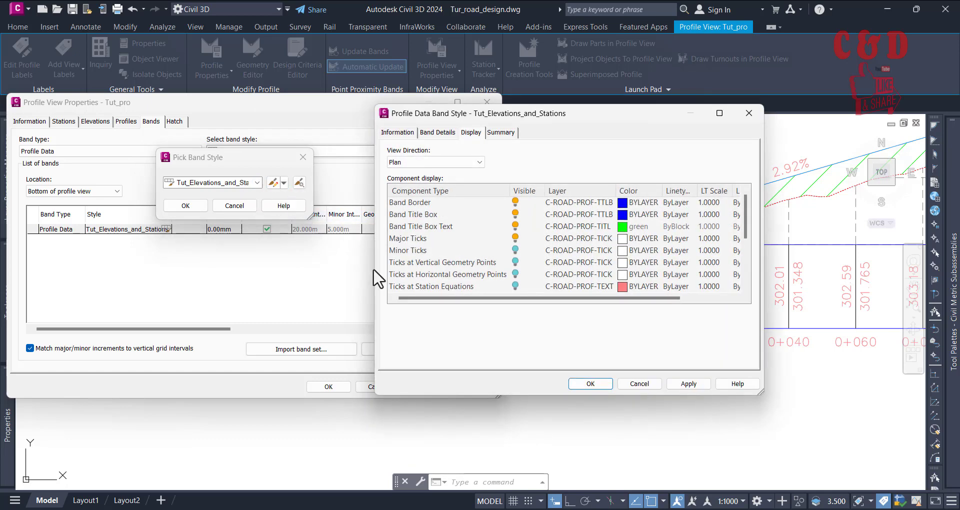
drag(585, 117, 556, 111)
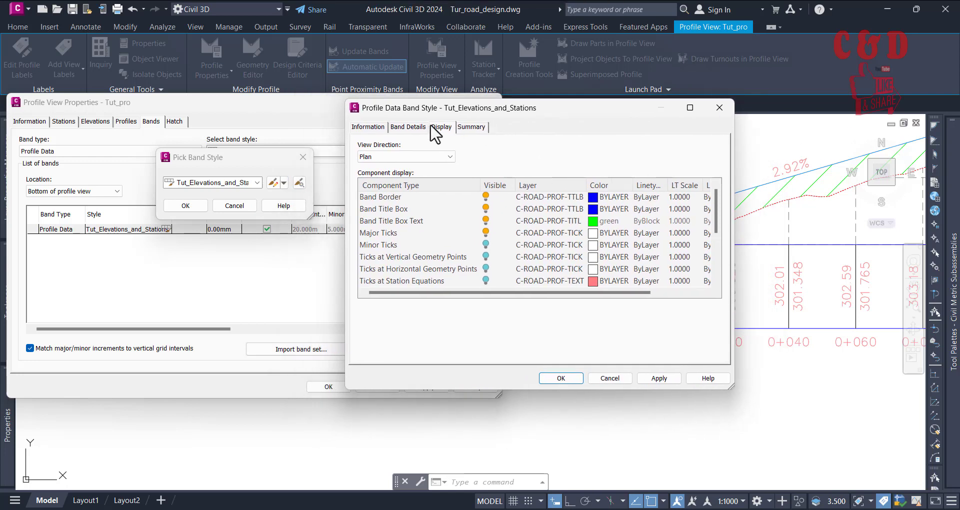
click(401, 127)
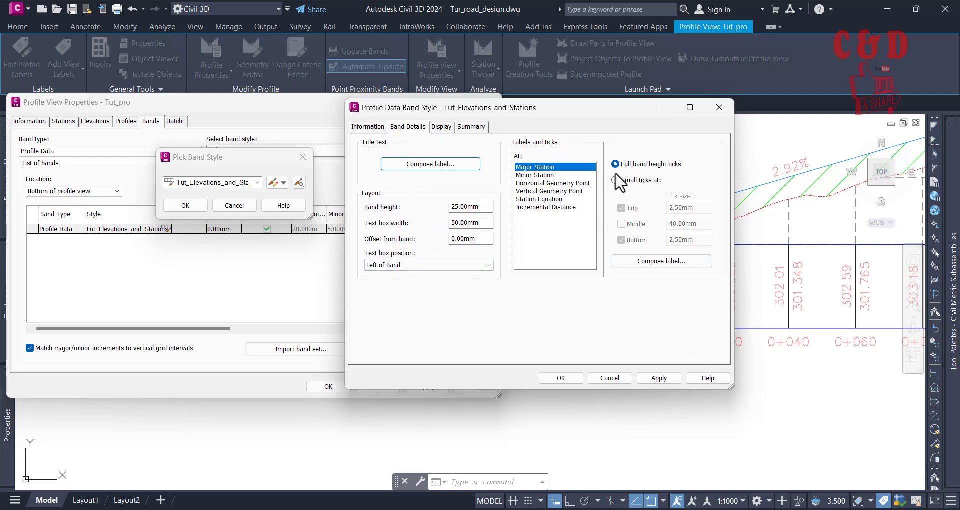
Step: Open the band style's Major Station label for composing and review its general, layout and dragged-state settings
drag(569, 121, 330, 99)
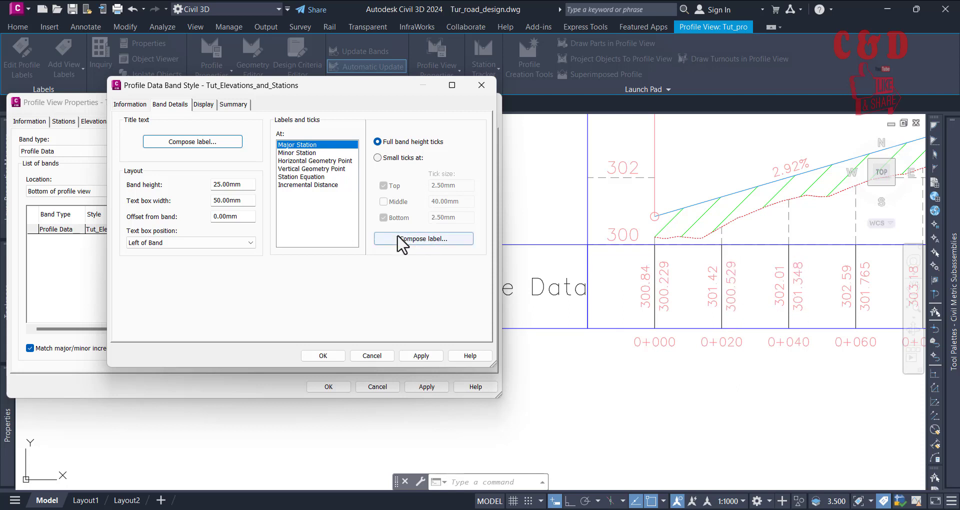
click(422, 240)
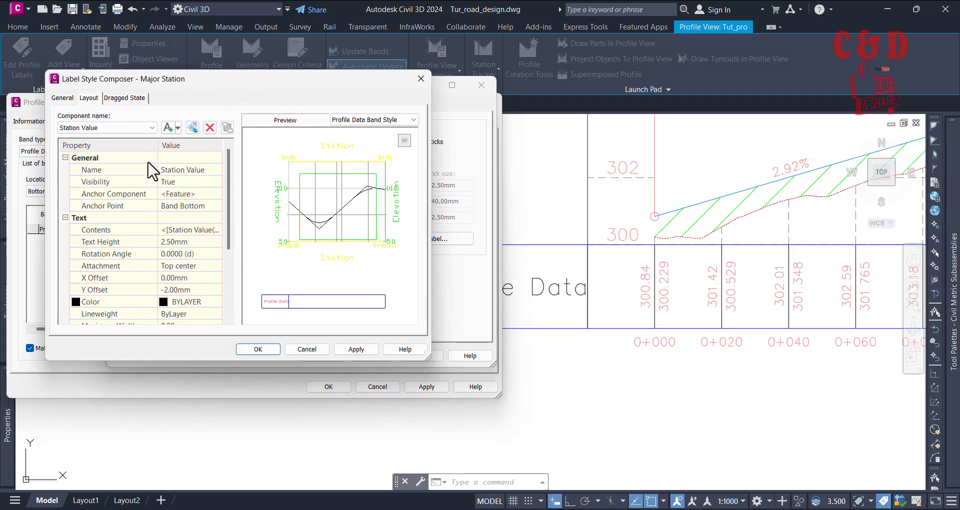
click(62, 97)
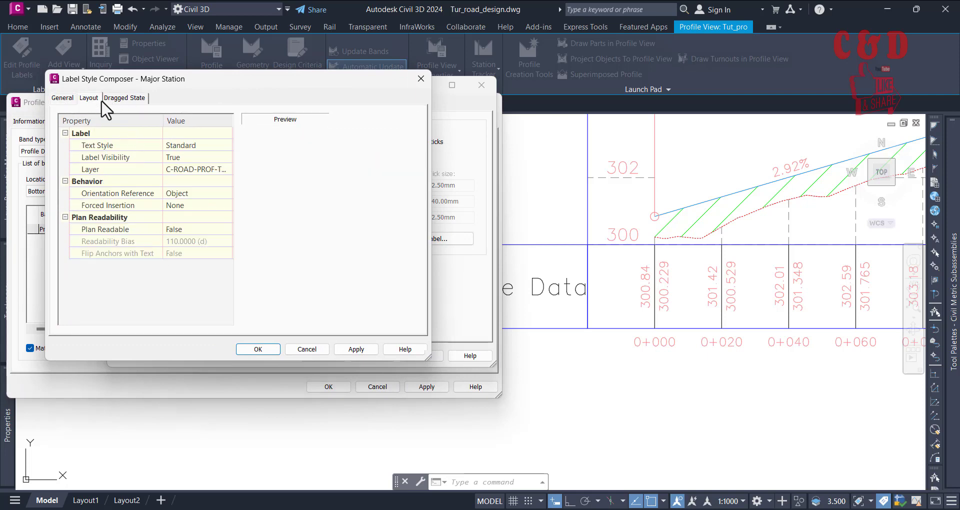
click(97, 98)
click(121, 100)
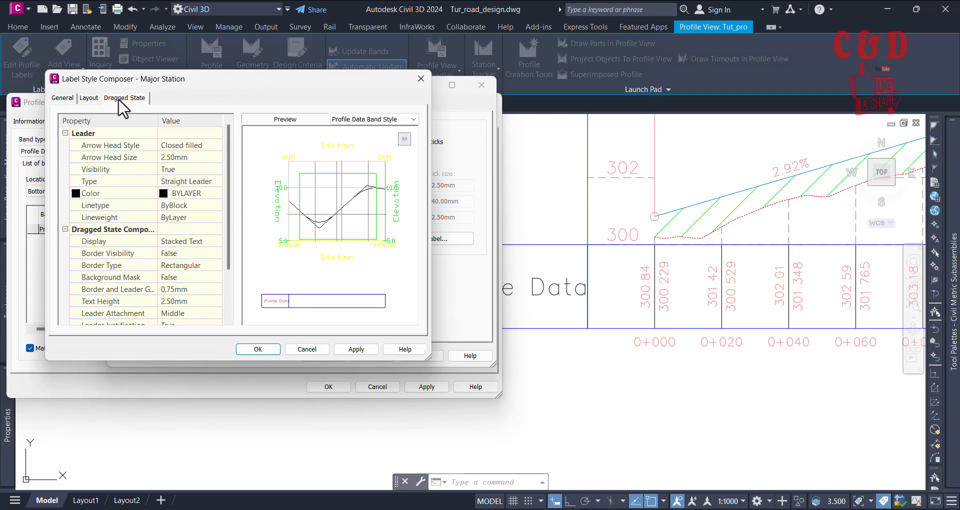
click(63, 98)
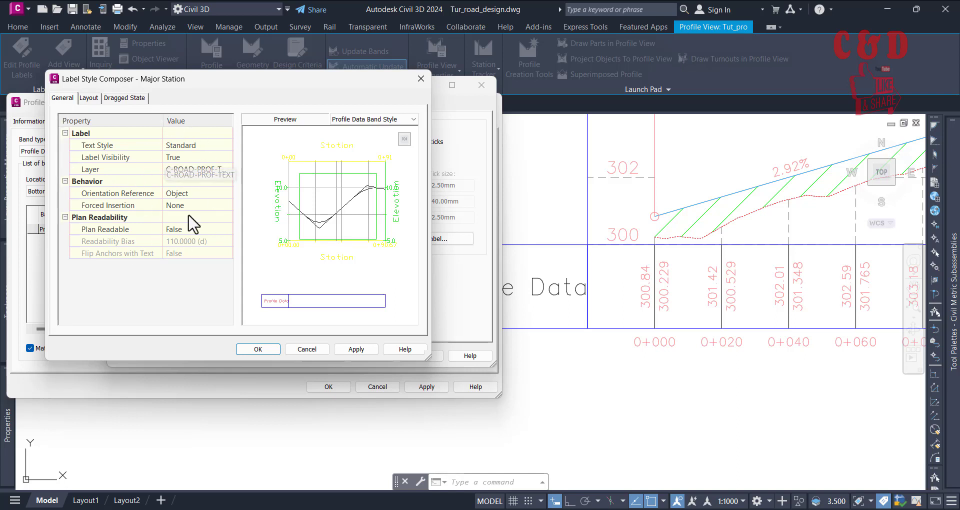
click(90, 98)
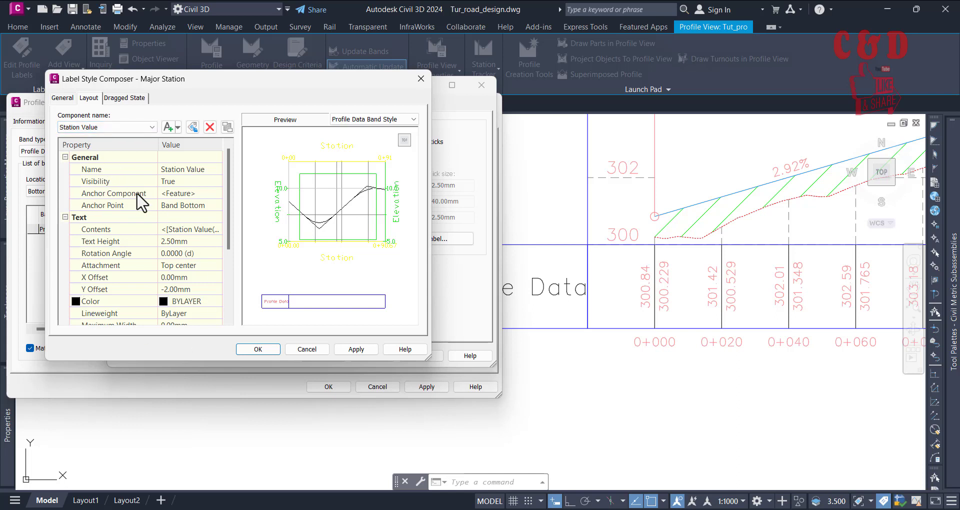
Step: Set the precision of Profile1 Elevation to 0.001 in the EG Elevation component's contents and update its existing expression
click(134, 128)
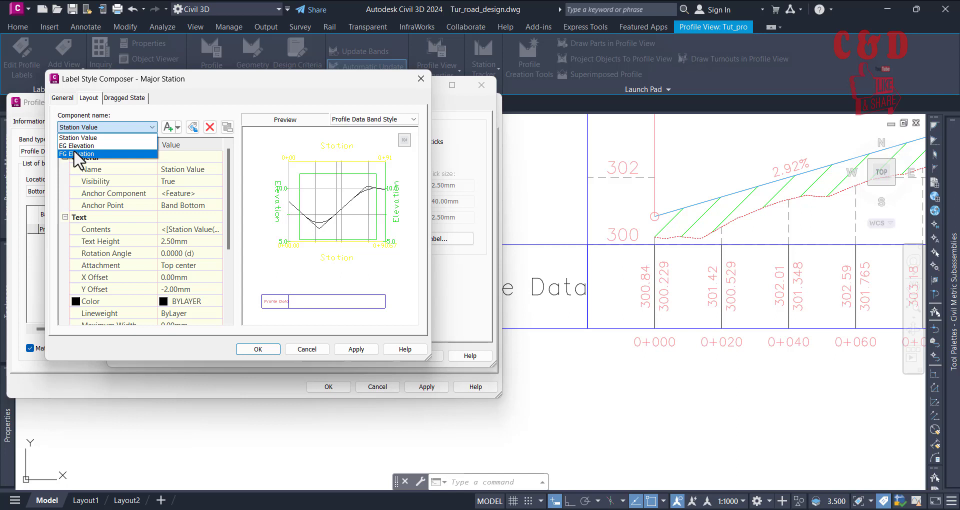
click(73, 146)
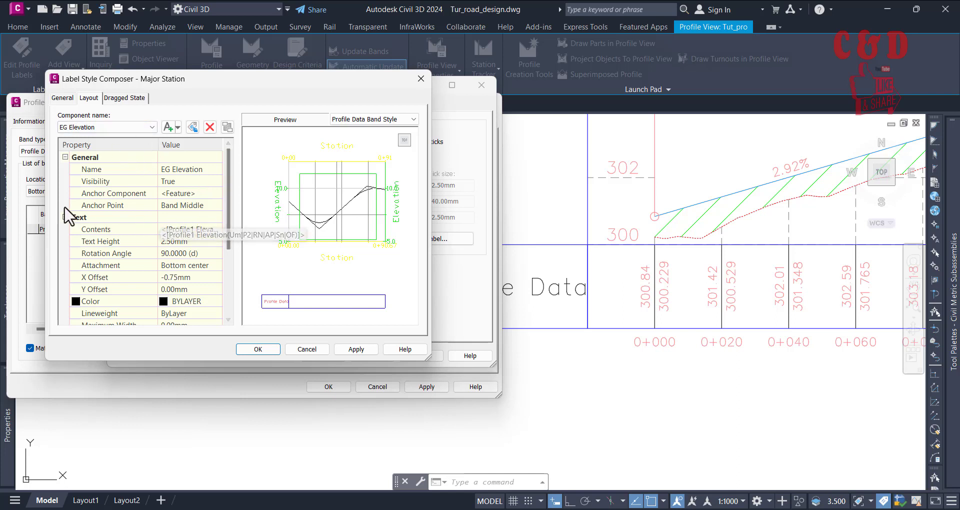
click(216, 229)
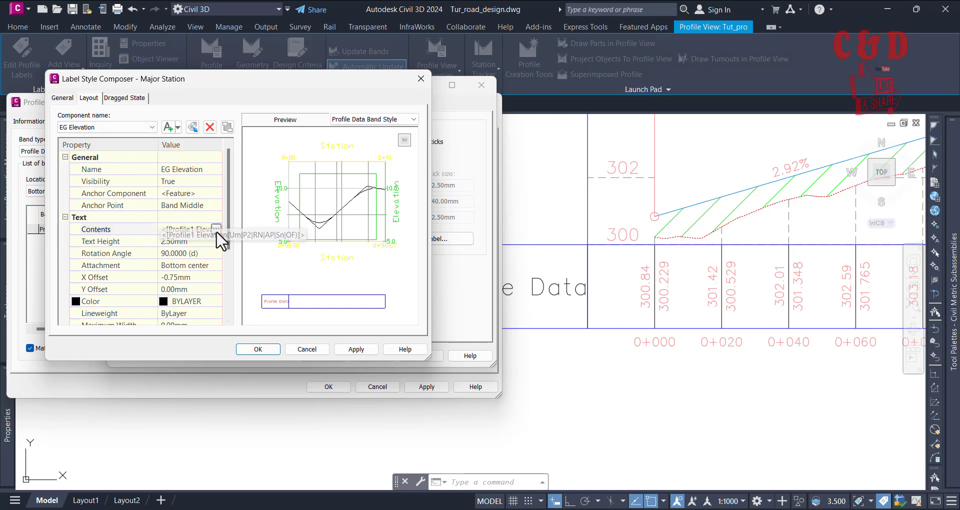
click(177, 253)
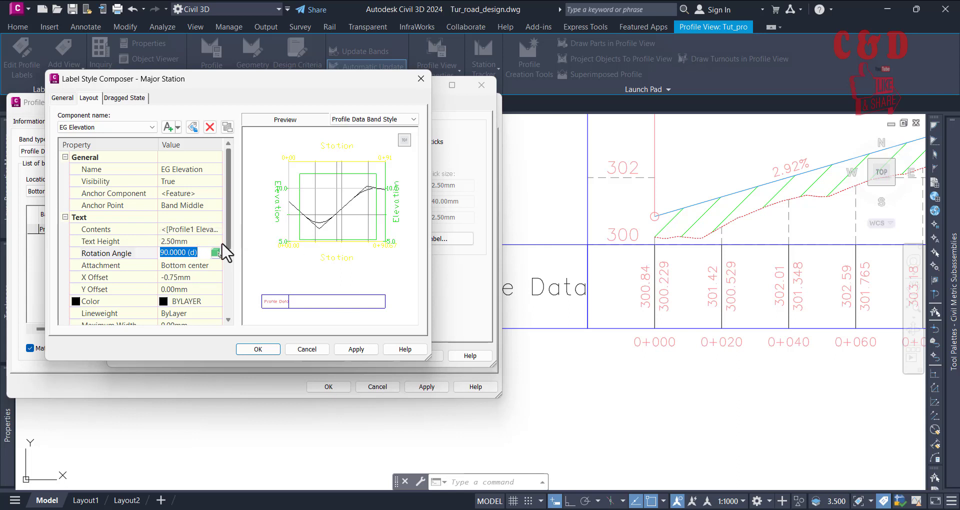
click(217, 229)
click(217, 229)
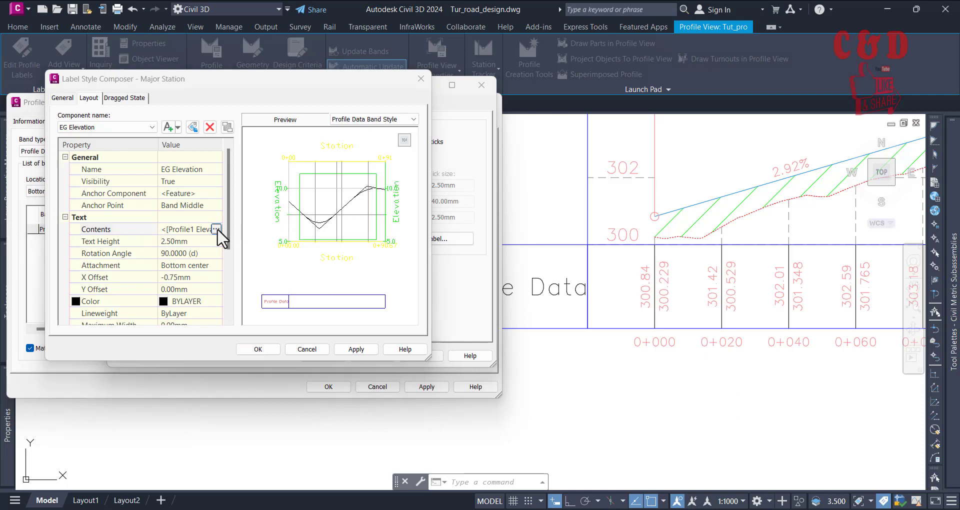
click(456, 214)
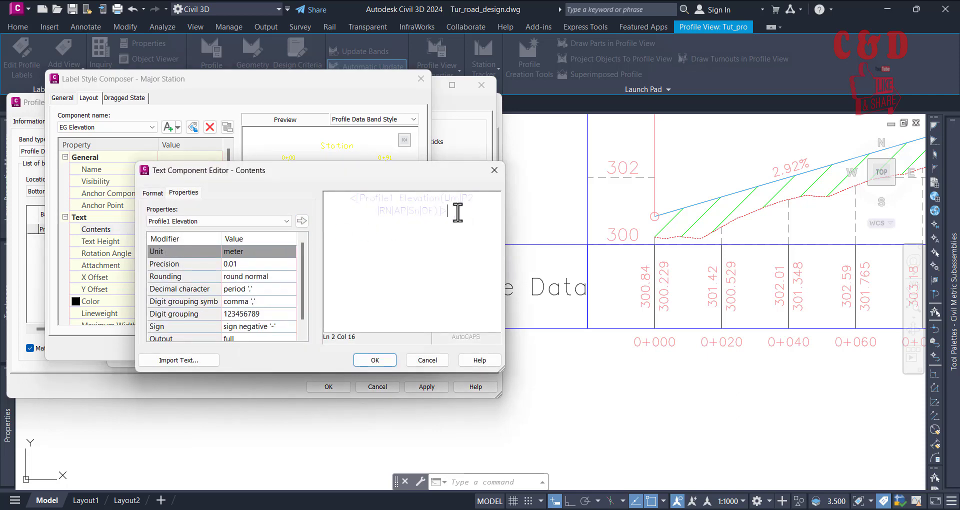
drag(457, 212, 311, 199)
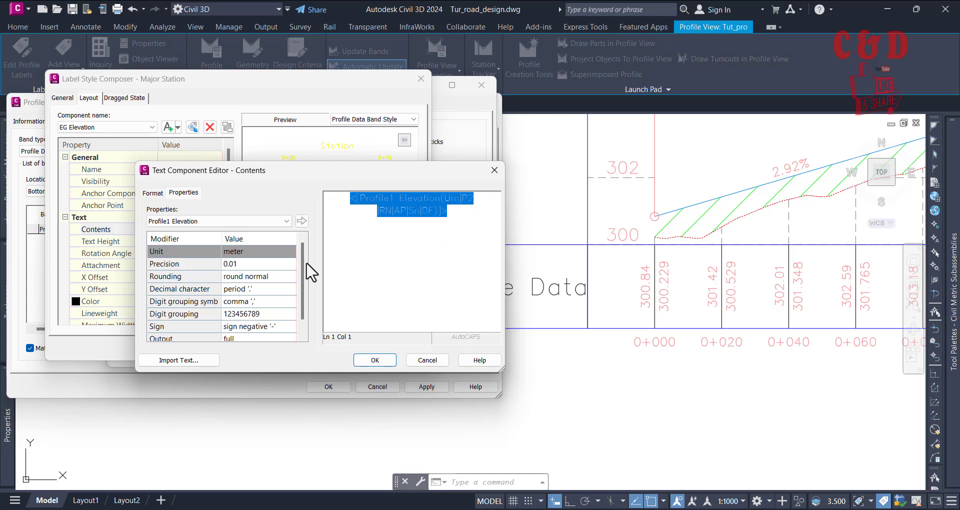
click(250, 265)
click(252, 267)
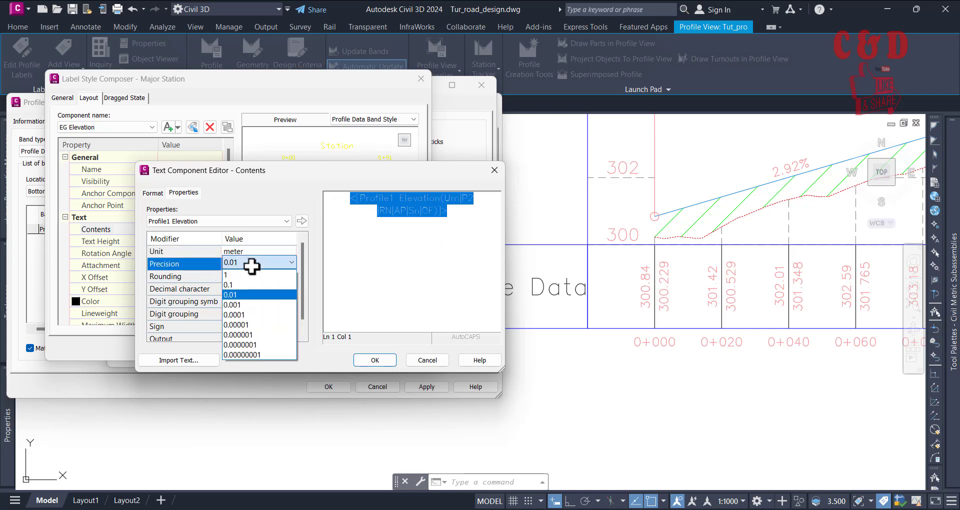
click(245, 305)
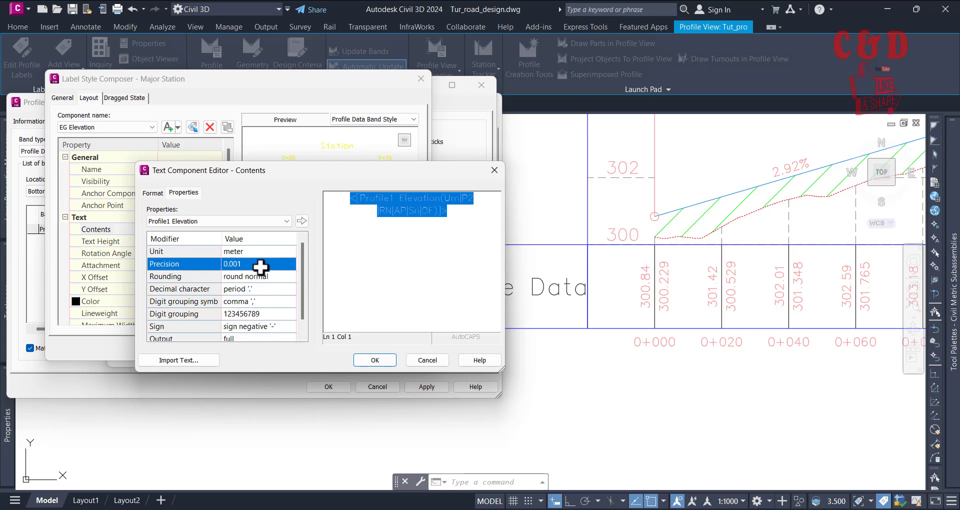
click(302, 221)
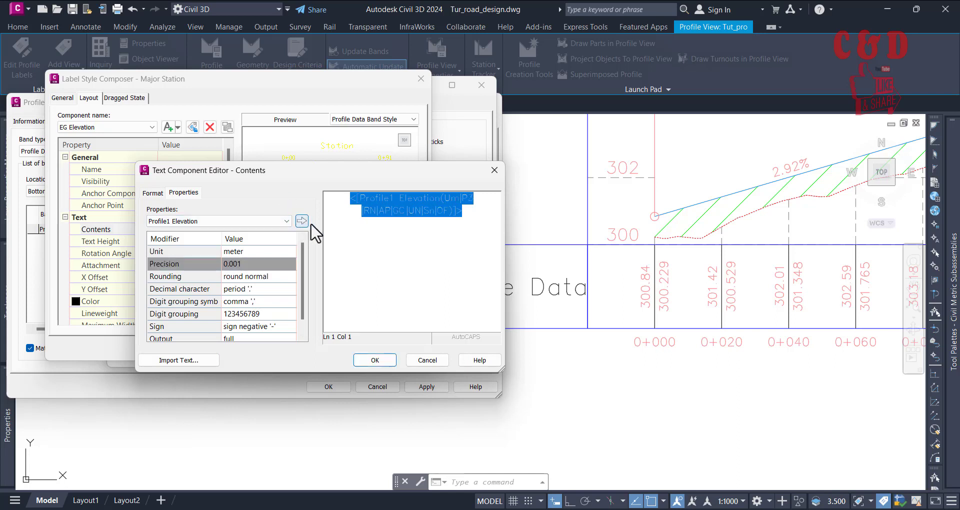
click(473, 217)
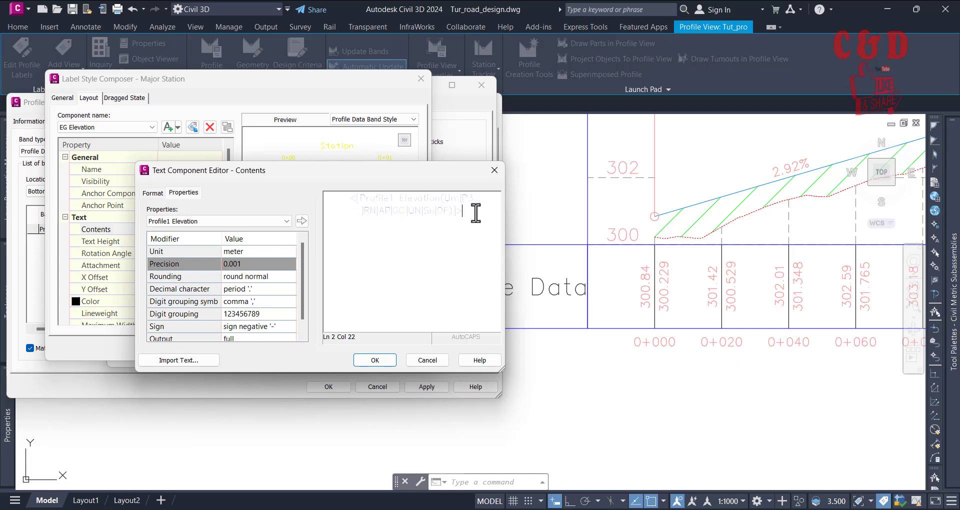
click(302, 221)
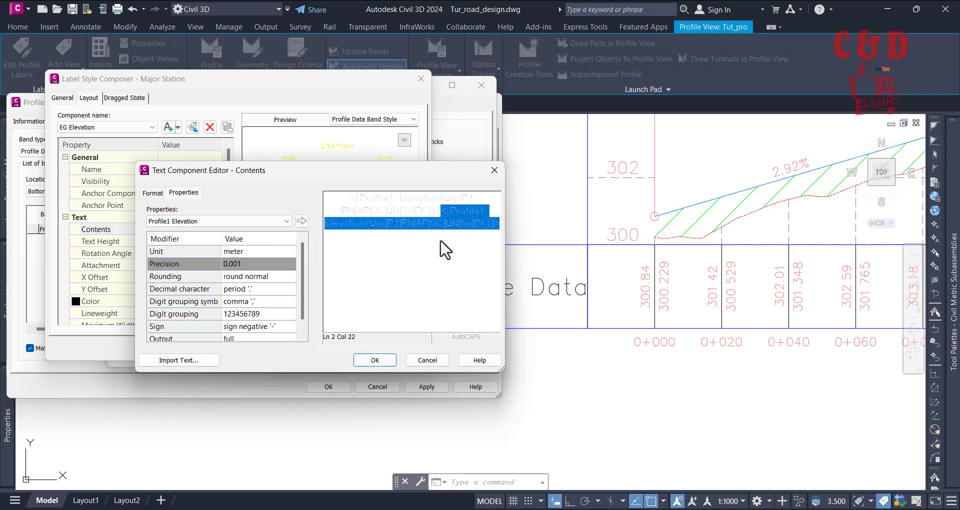
key(Delete)
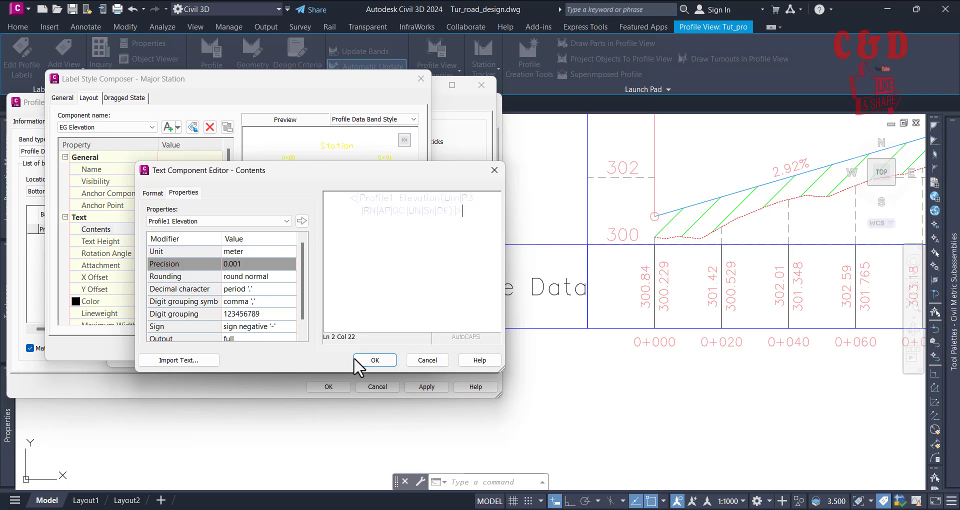
Step: Accept the edited label contents and the band style, and apply the changes to the profile view
click(376, 361)
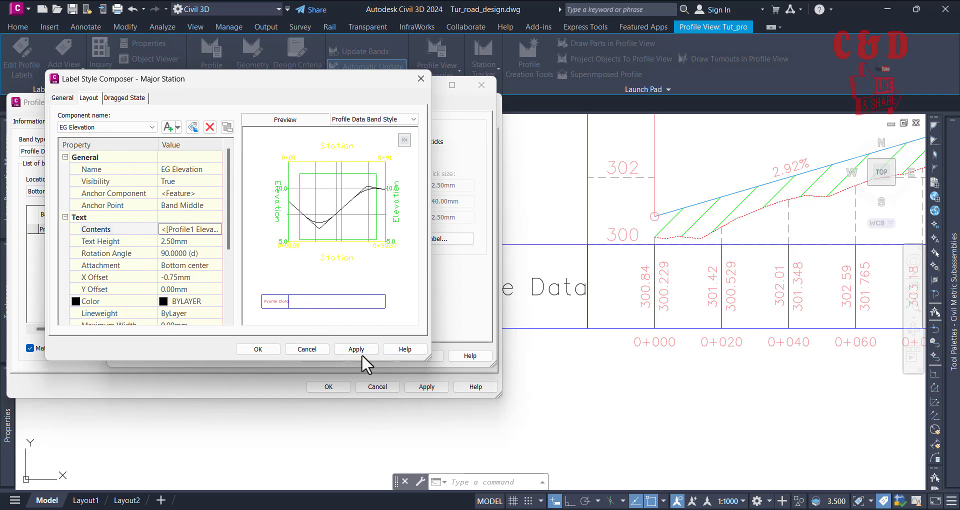
click(360, 352)
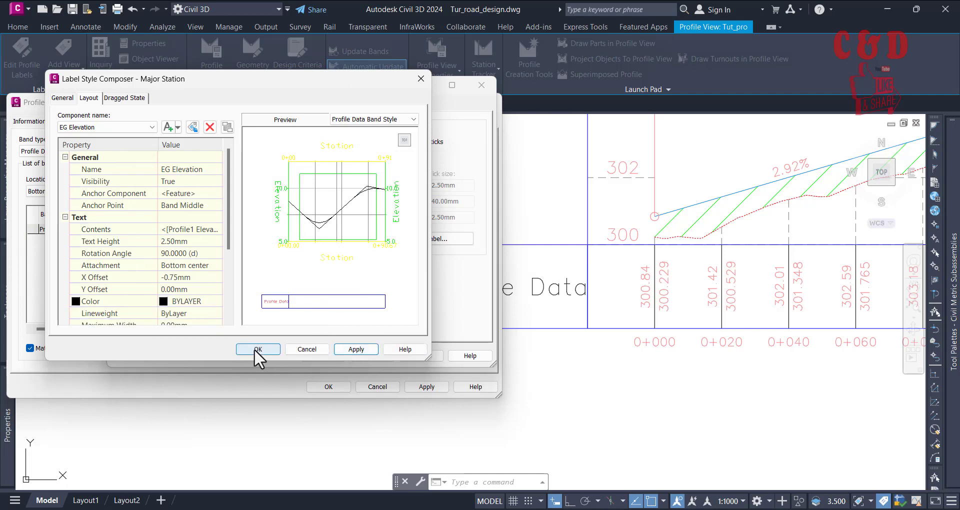
click(257, 349)
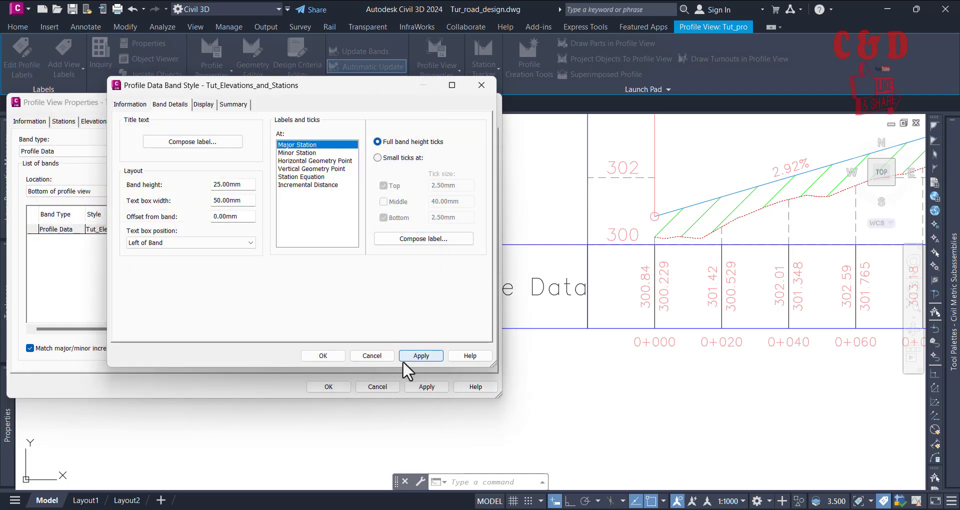
click(326, 355)
click(200, 203)
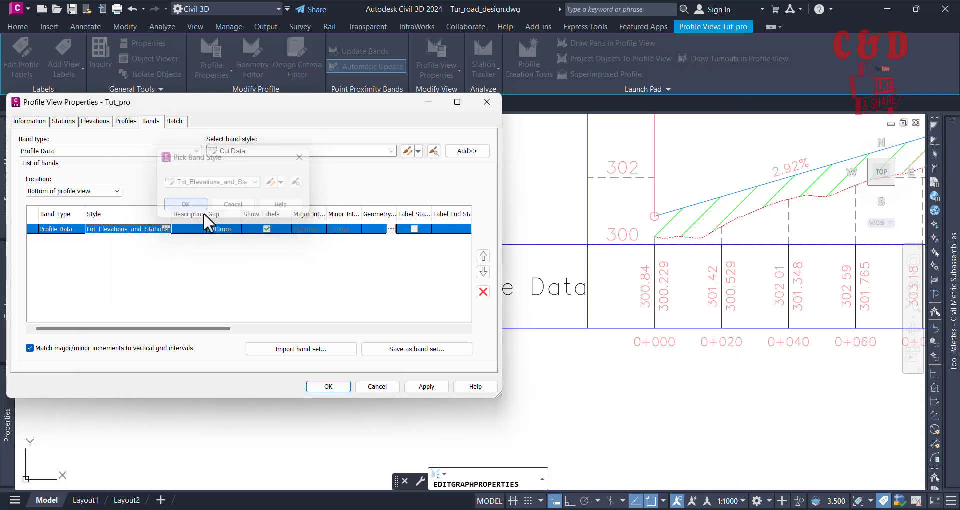
click(426, 386)
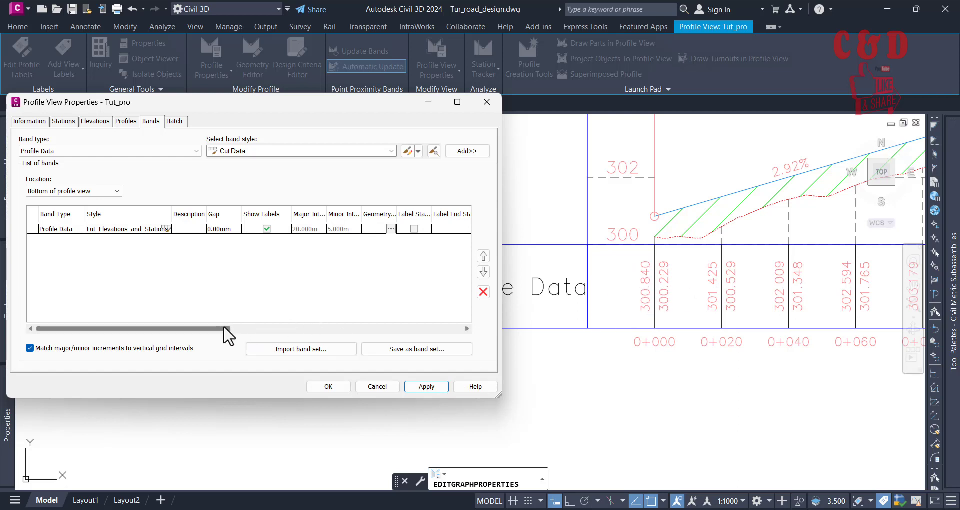
Step: Set the bottom band's Profile1 to Tut_sur - Surface (1) and Profile2 to Tut_Dsn, and apply the change
drag(227, 330, 460, 358)
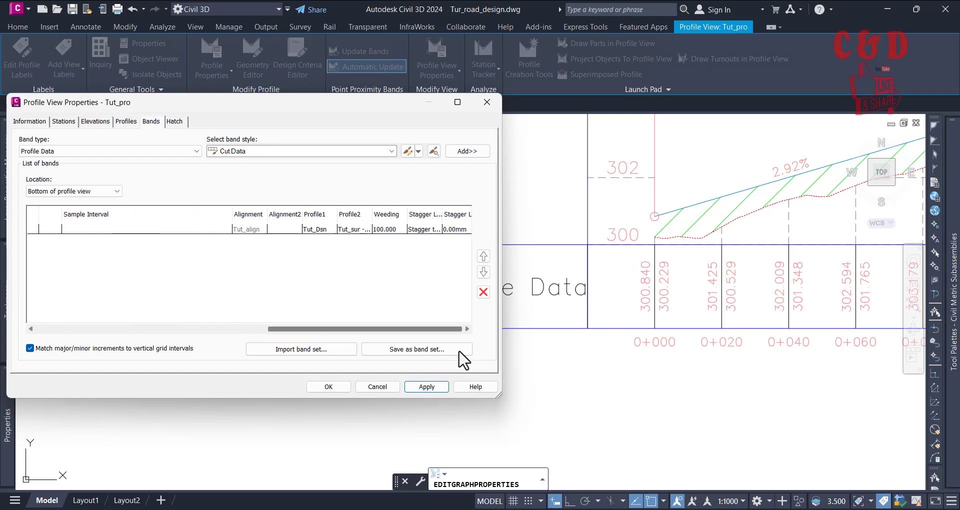
click(317, 229)
click(319, 229)
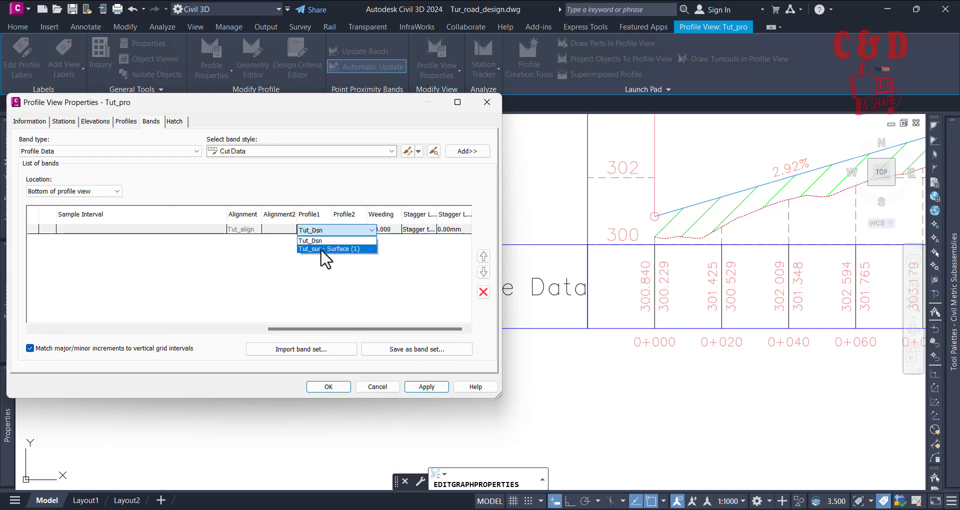
click(322, 248)
click(352, 229)
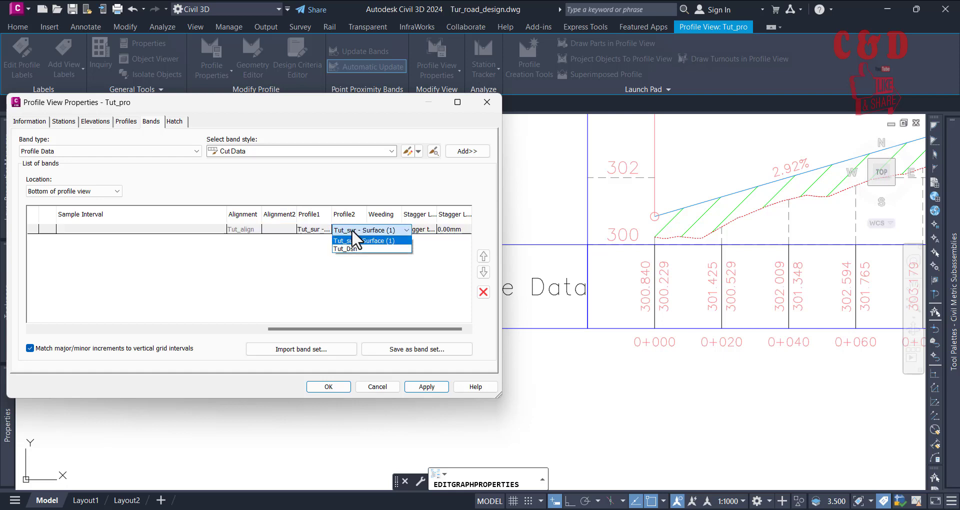
click(350, 250)
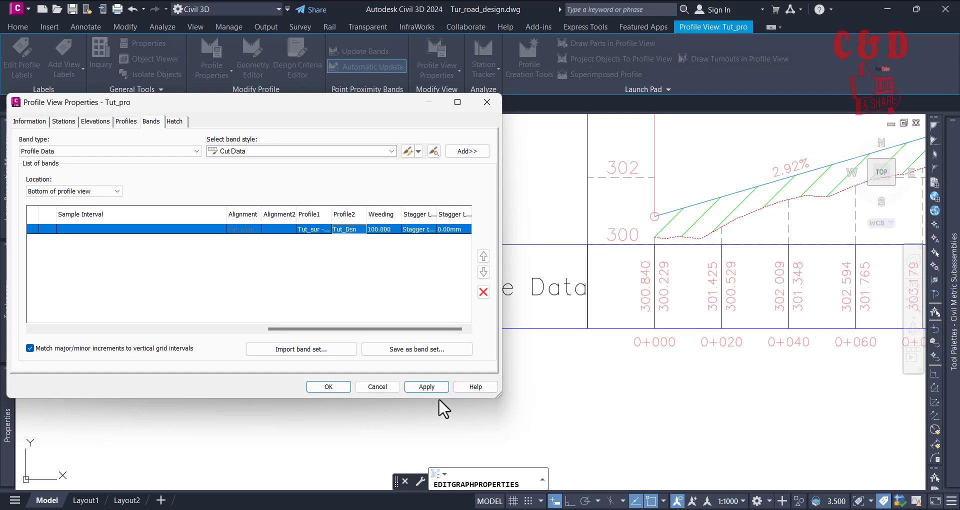
click(428, 387)
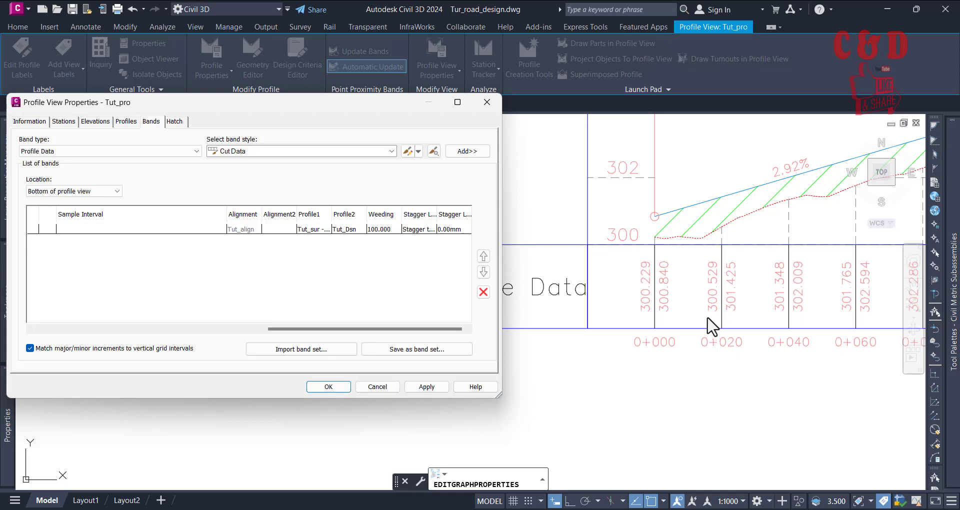
drag(345, 329, 113, 329)
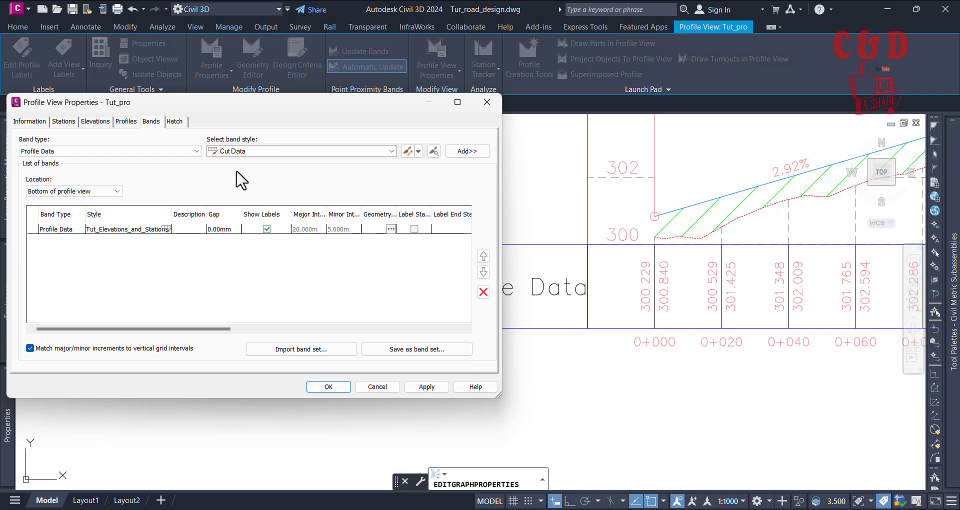
click(278, 152)
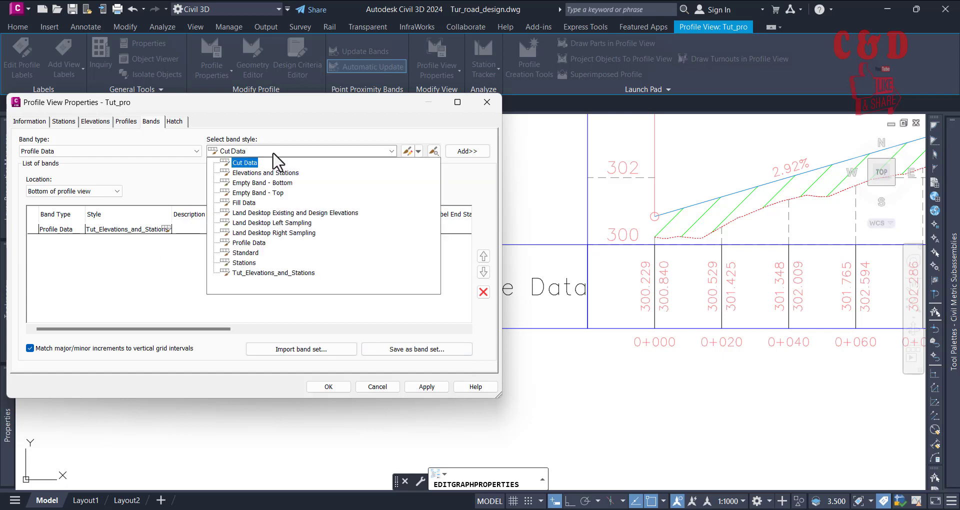
click(273, 154)
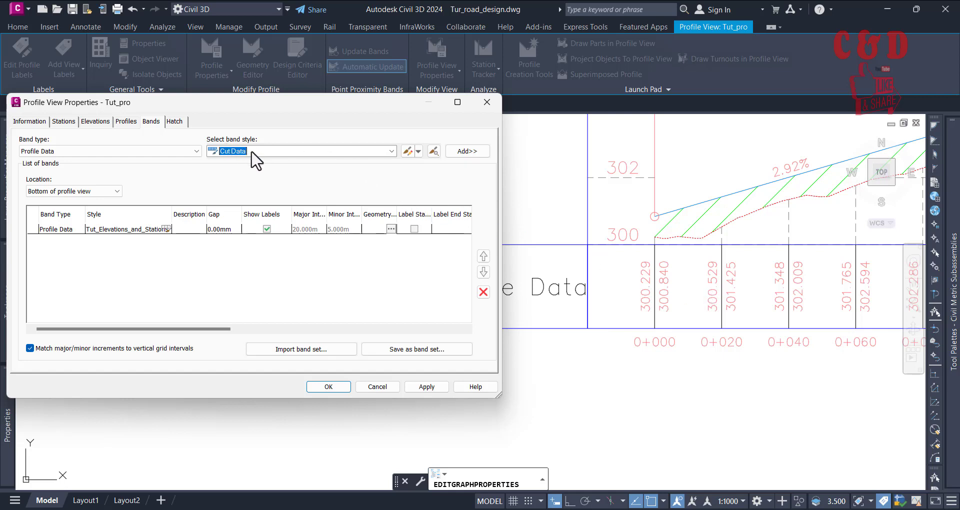
click(108, 150)
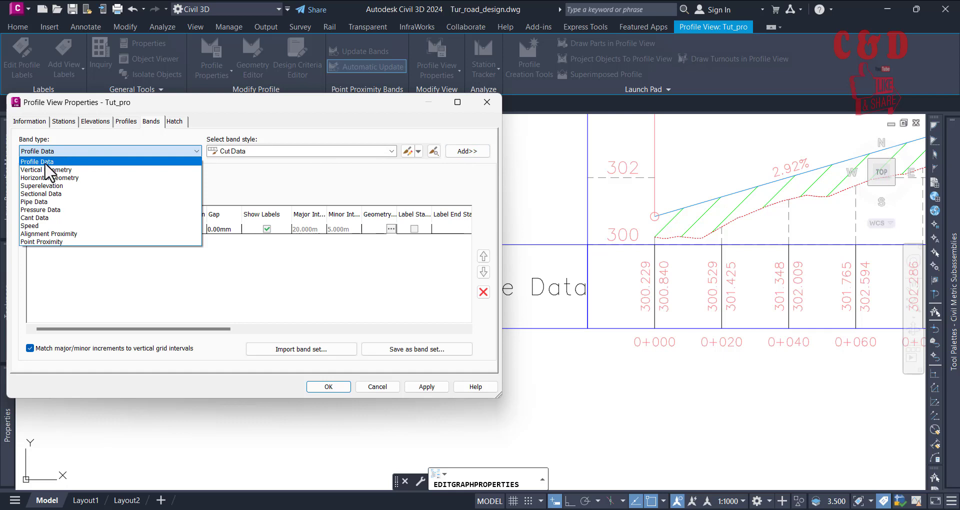
click(45, 163)
click(234, 152)
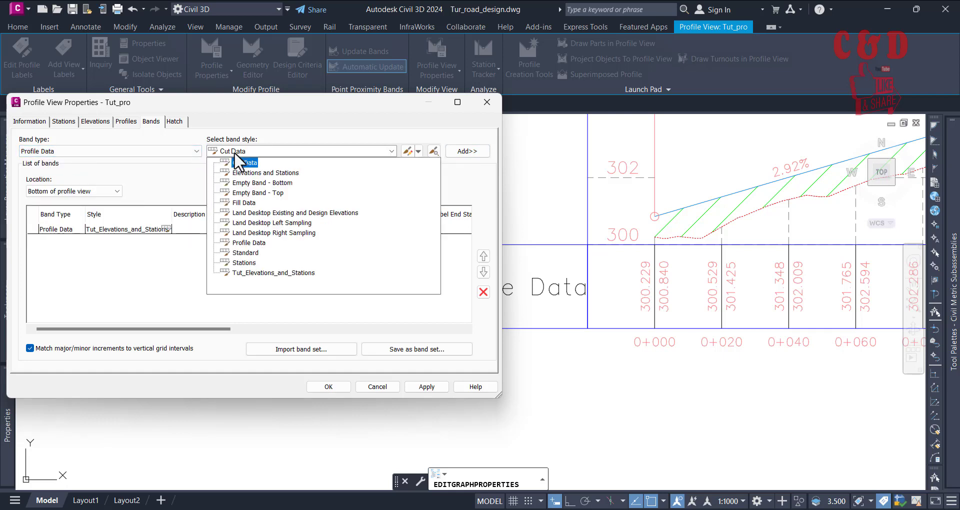
click(245, 162)
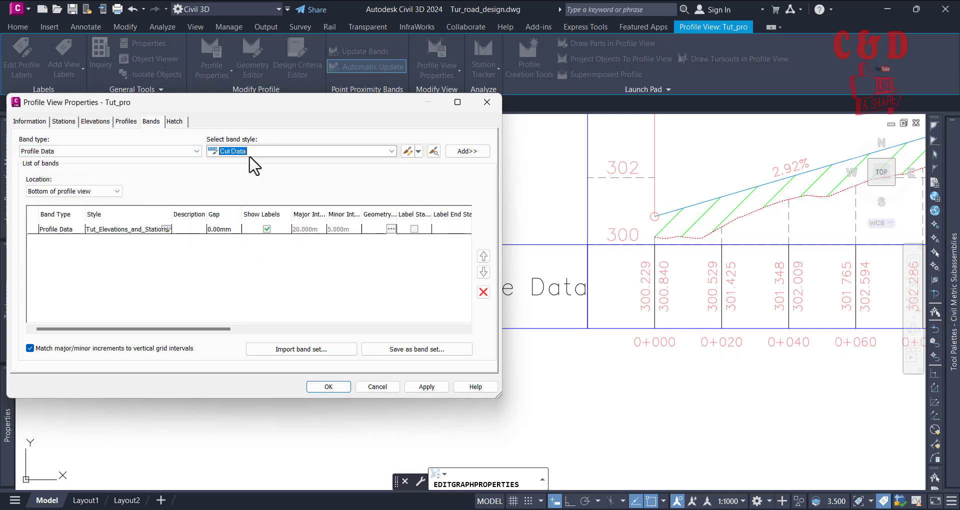
click(465, 151)
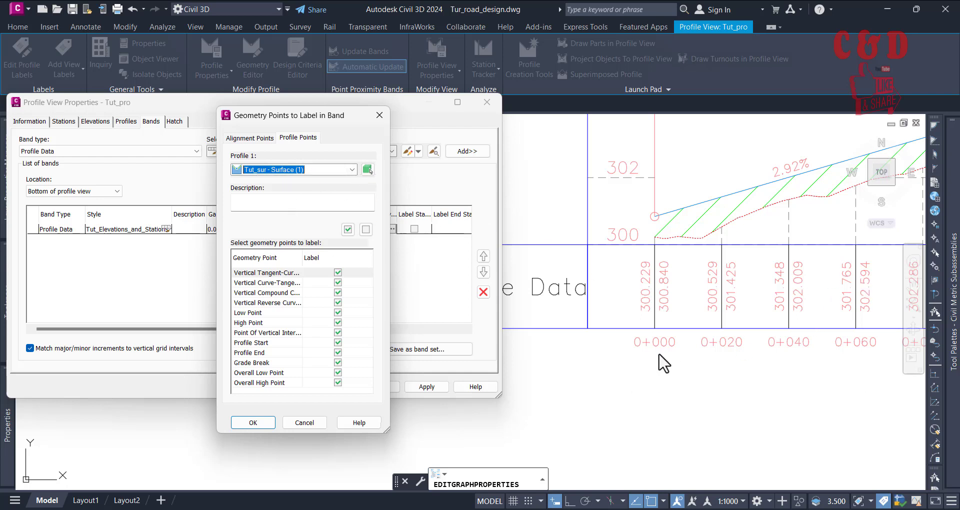
click(310, 423)
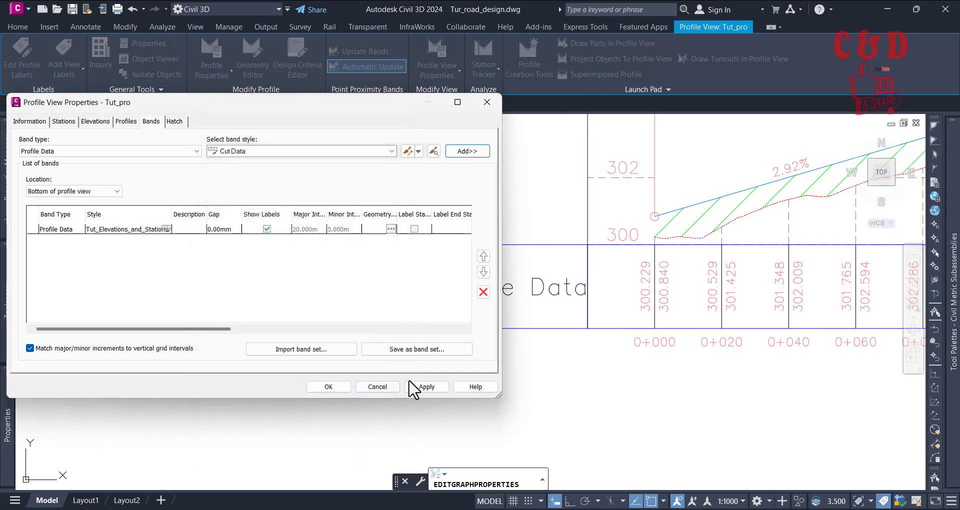
Step: Close the profile view properties, clear the selection, and reopen the Tut_pro profile view's band settings
click(388, 386)
click(356, 325)
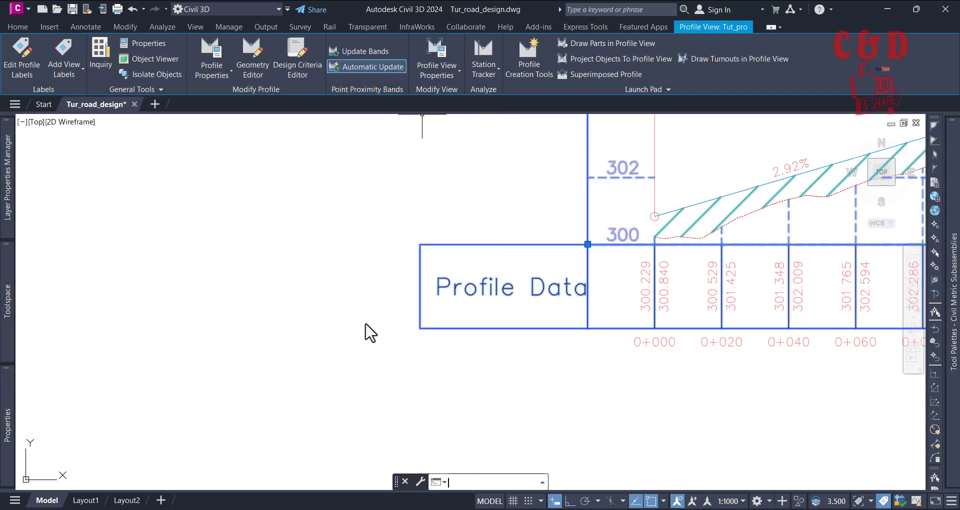
key(Escape)
scroll(338, 328, down, 10)
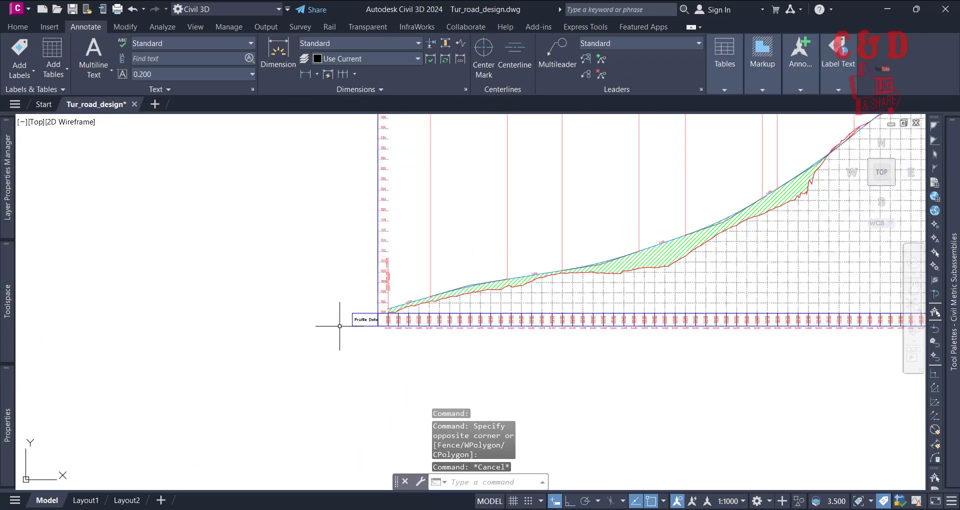
scroll(616, 216, up, 4)
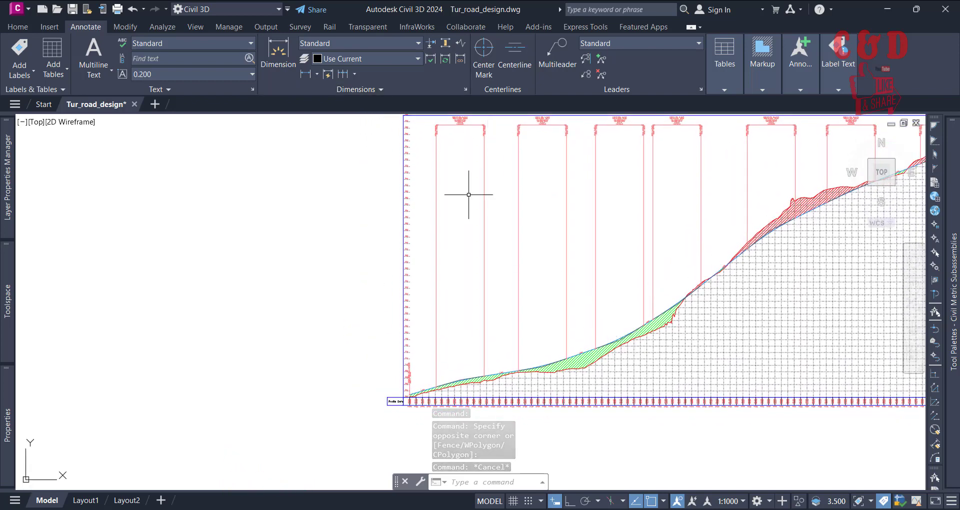
click(672, 368)
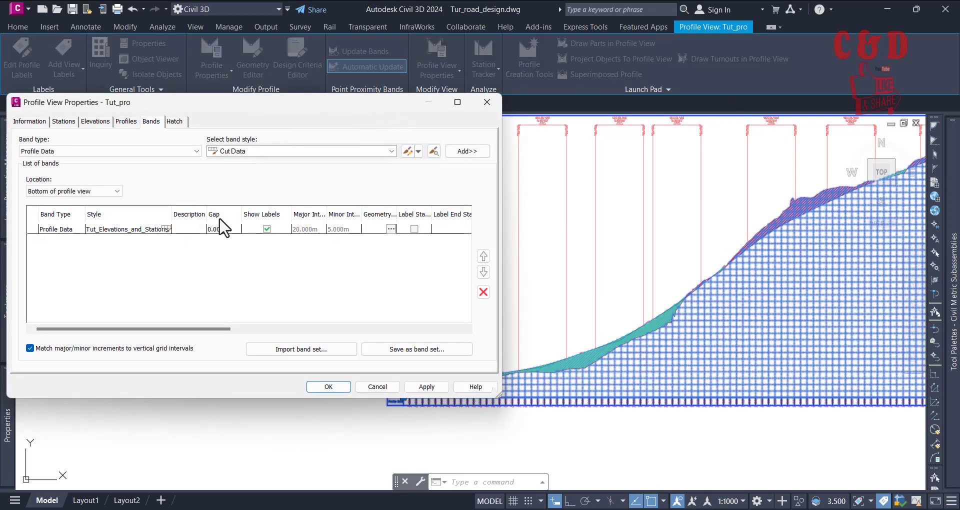
Step: Add a Cut Data band to the profile view's bottom bands, keeping Tut_sur - Surface (1) as the profile for its geometry points
click(472, 152)
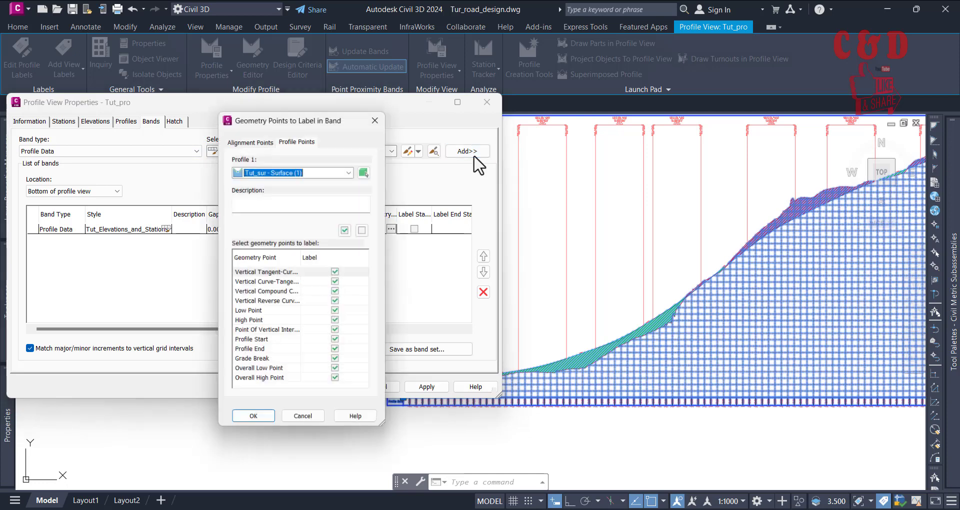
click(258, 420)
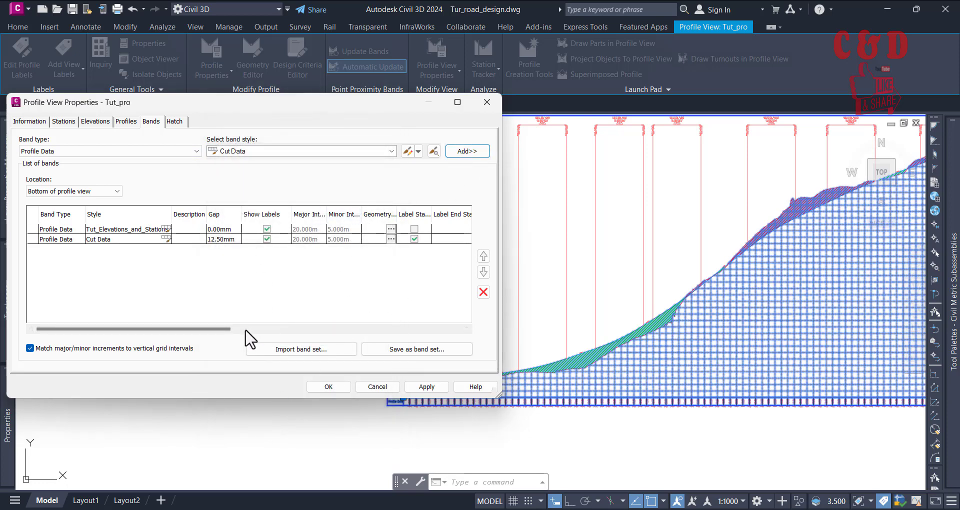
Step: Set the Cut Data band's Profile2 to Tut_Dsn, apply it, and close the profile view properties with the selection cleared
drag(229, 329, 461, 353)
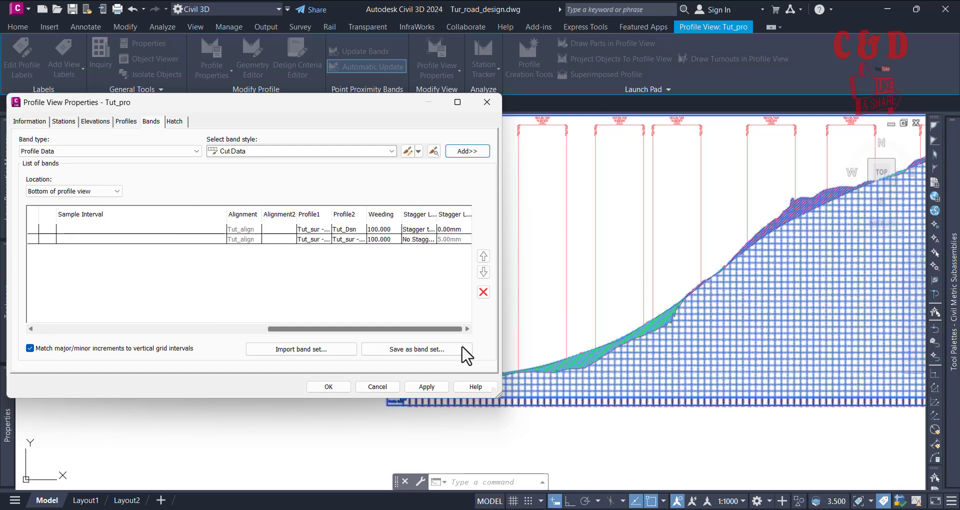
click(312, 230)
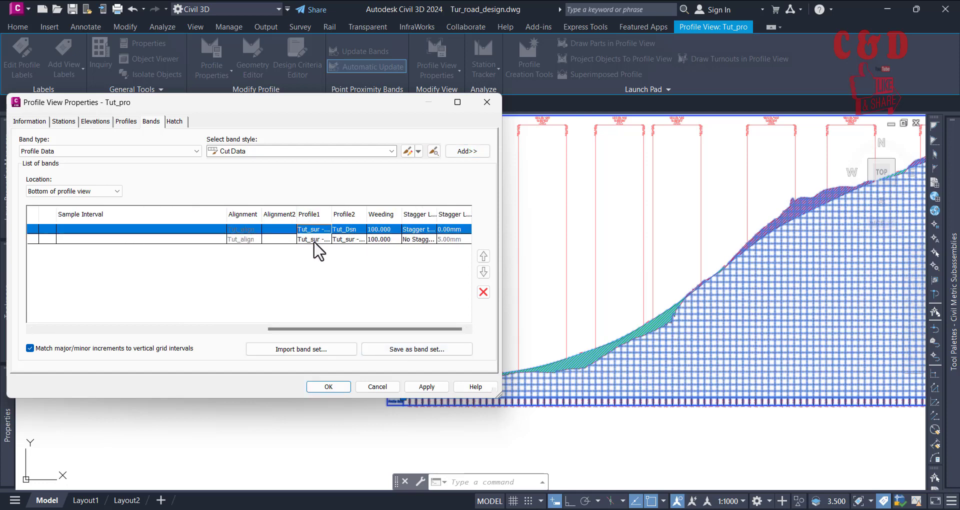
click(313, 239)
click(147, 329)
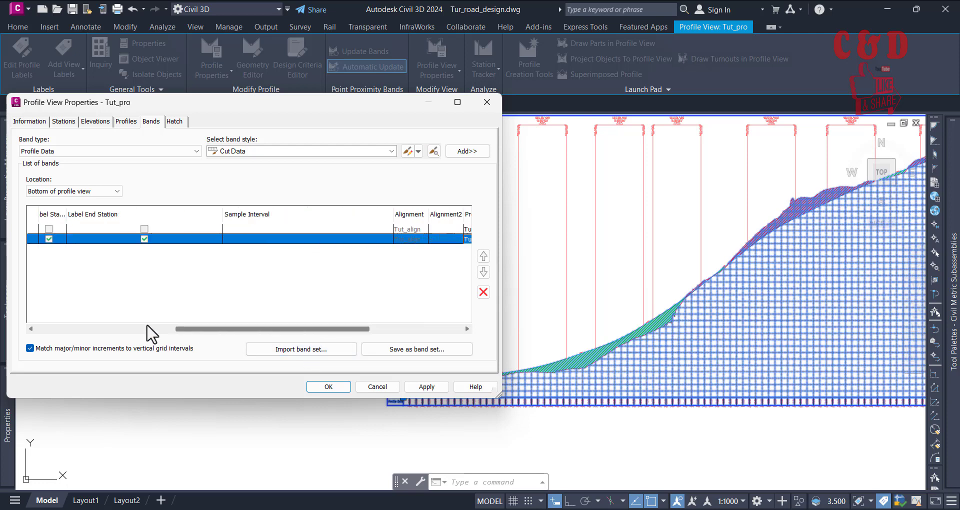
click(148, 328)
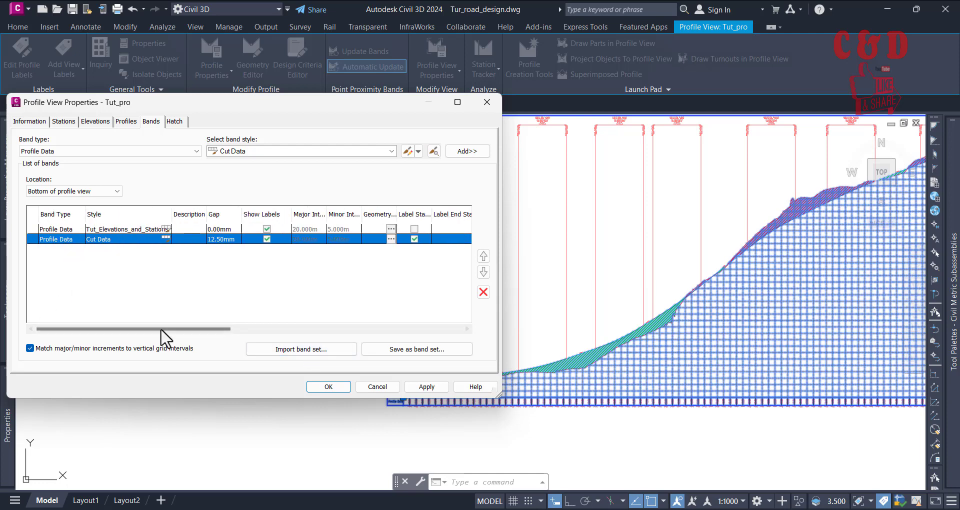
click(300, 329)
click(299, 329)
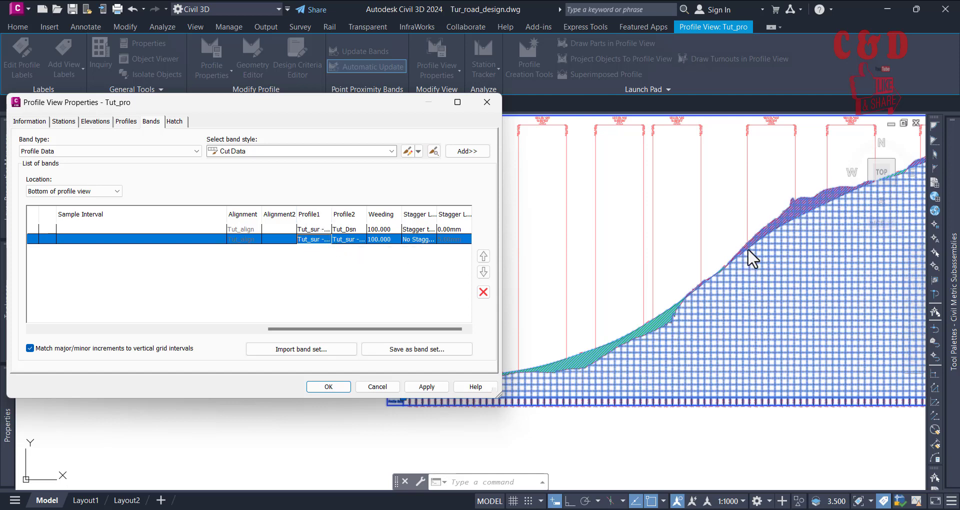
click(355, 241)
click(360, 240)
click(361, 259)
click(416, 386)
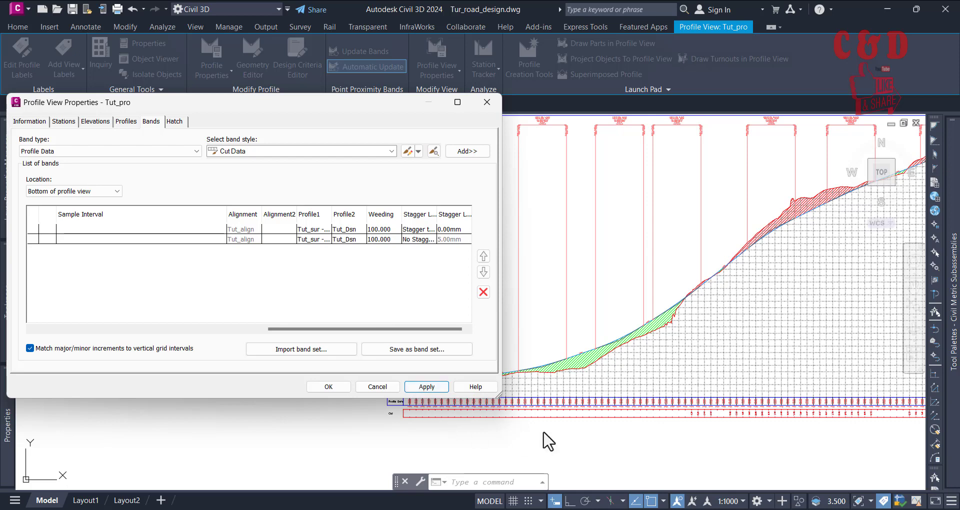
click(329, 386)
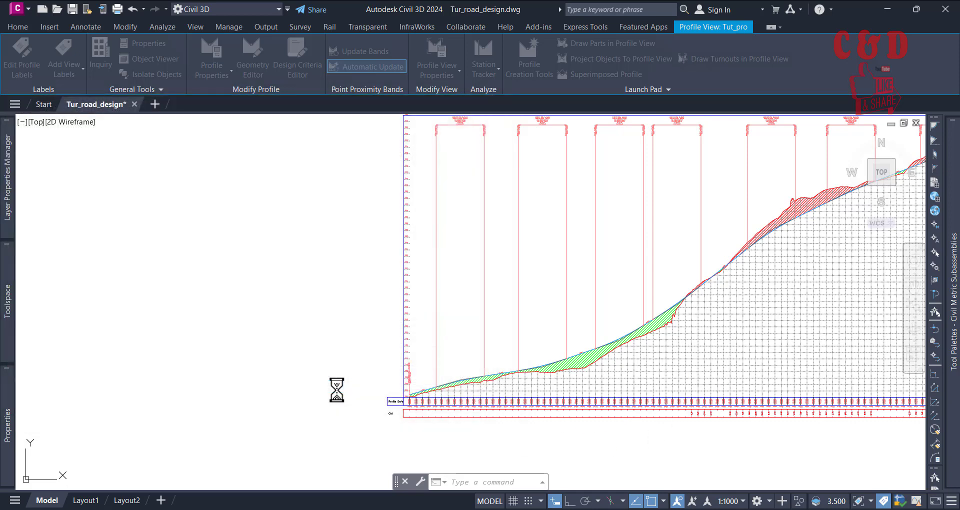
key(Escape)
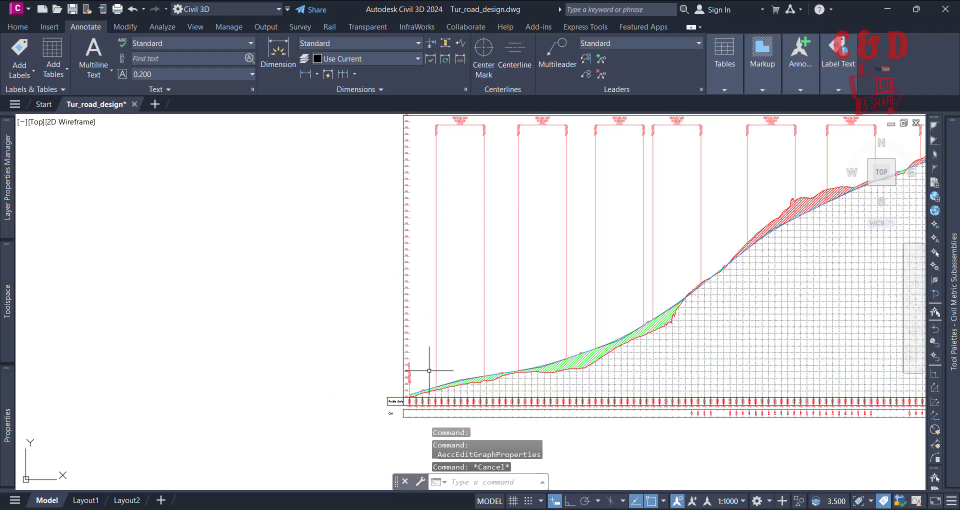
Step: Examine the cut depth labels along the new Cut band beneath the profile view, comparing them with the elevations and stations above
middle_drag(491, 346, 364, 208)
scroll(440, 343, up, 3)
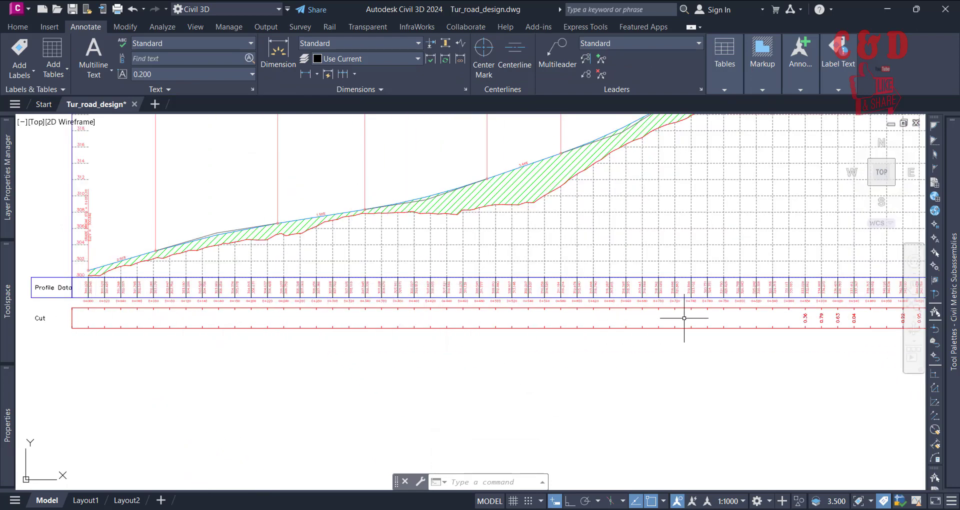
middle_drag(715, 321, 360, 336)
scroll(370, 345, down, 1)
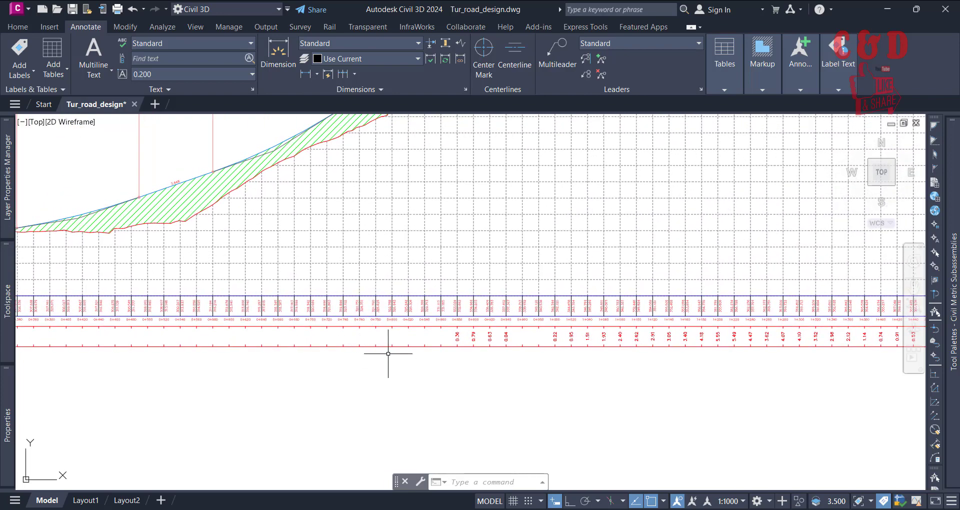
scroll(400, 352, down, 1)
middle_drag(444, 346, 430, 396)
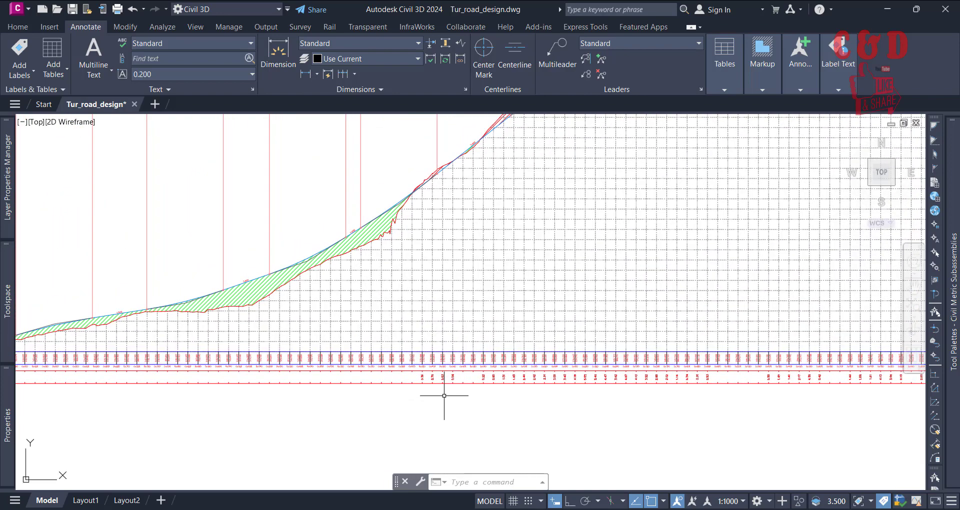
scroll(451, 379, up, 2)
scroll(457, 377, up, 2)
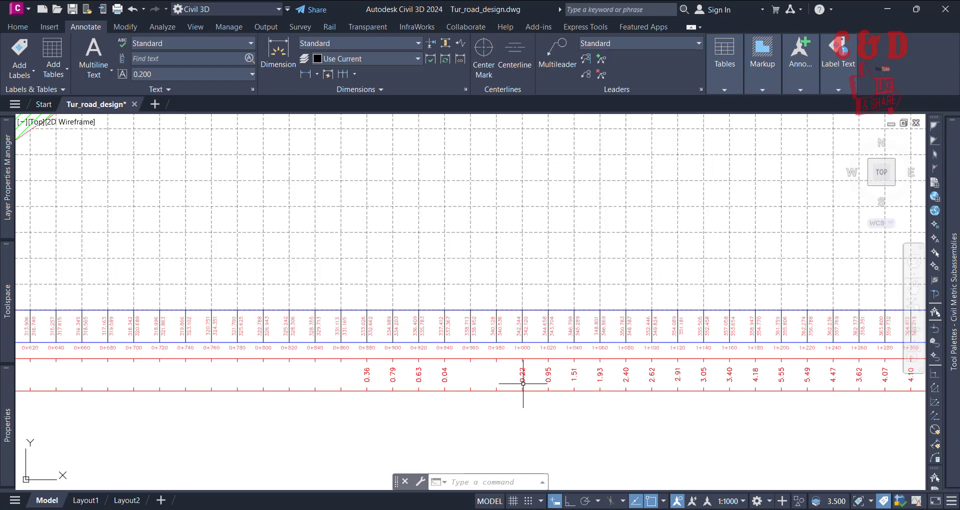
scroll(523, 383, up, 2)
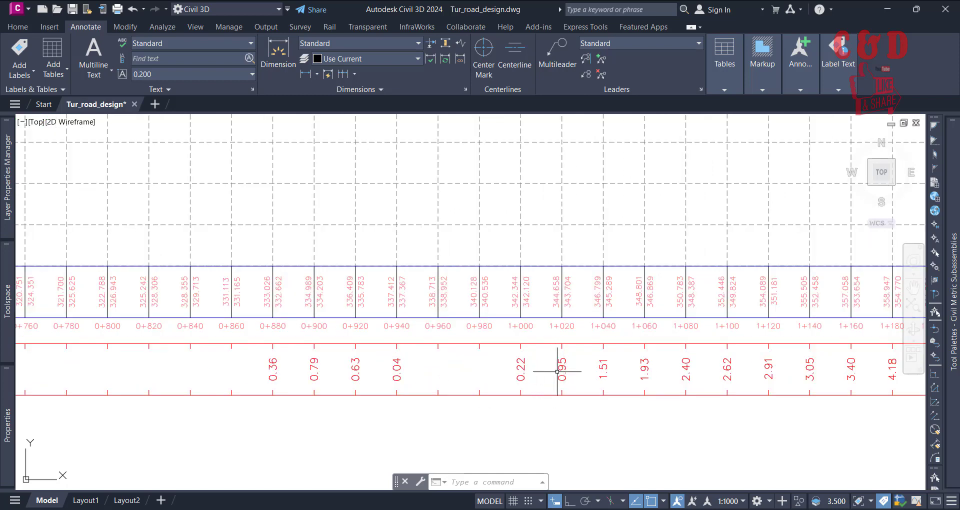
scroll(555, 371, down, 4)
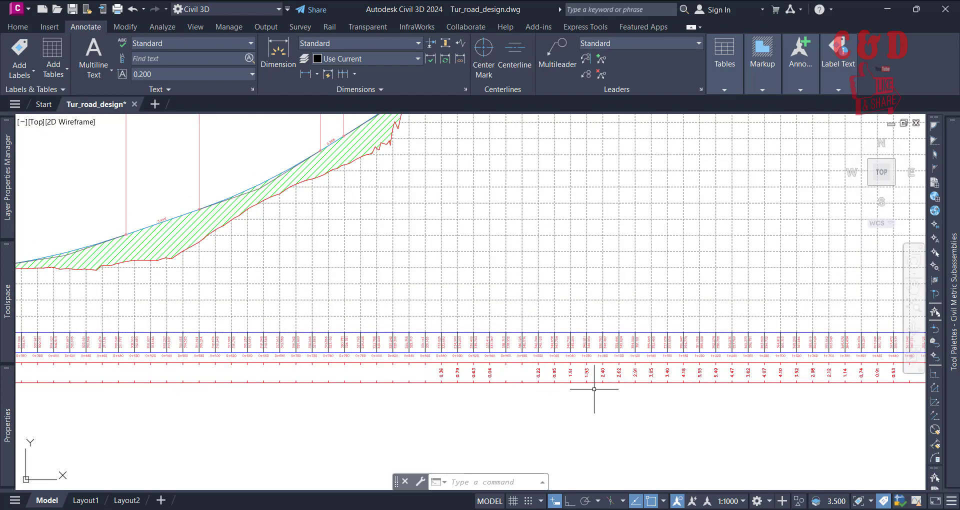
scroll(593, 388, up, 5)
scroll(553, 345, down, 3)
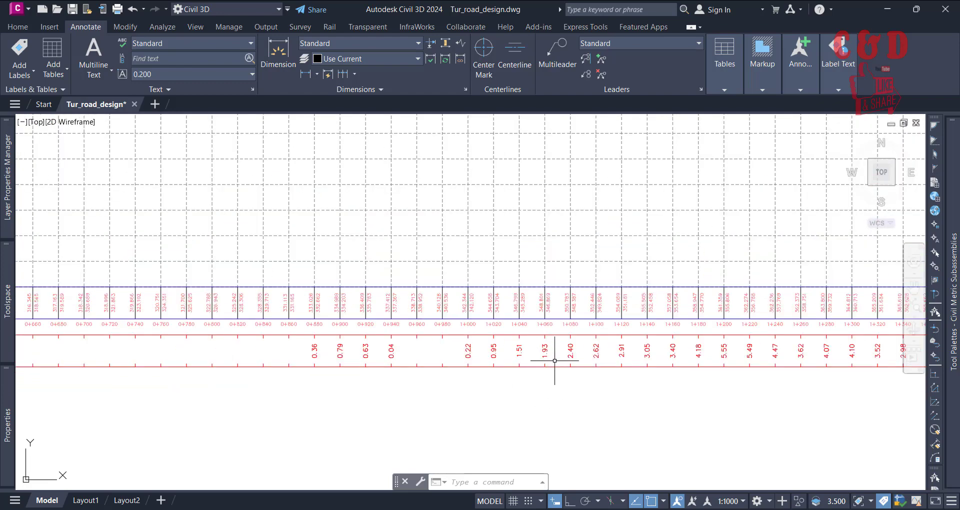
scroll(554, 362, down, 4)
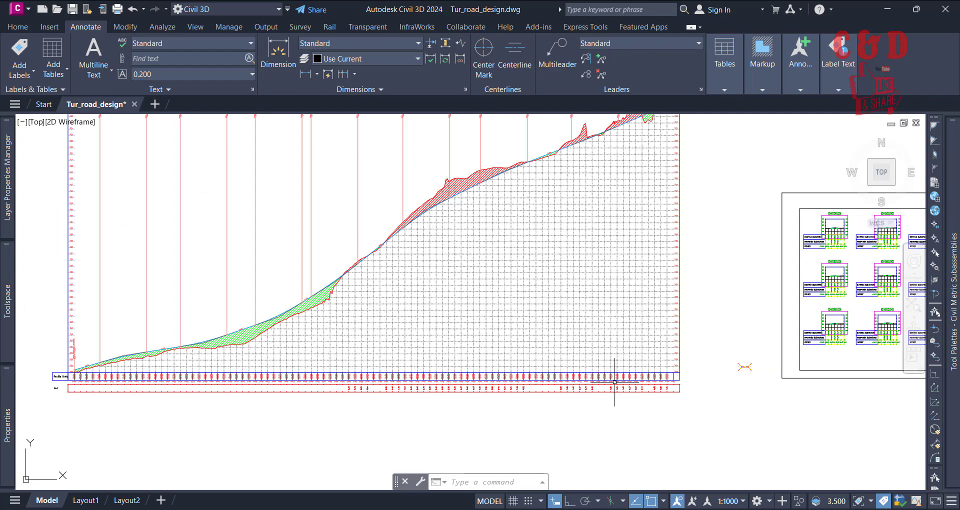
scroll(614, 382, down, 2)
scroll(628, 388, up, 4)
Step: Select the Tut_pro profile view and reopen its band settings
click(492, 334)
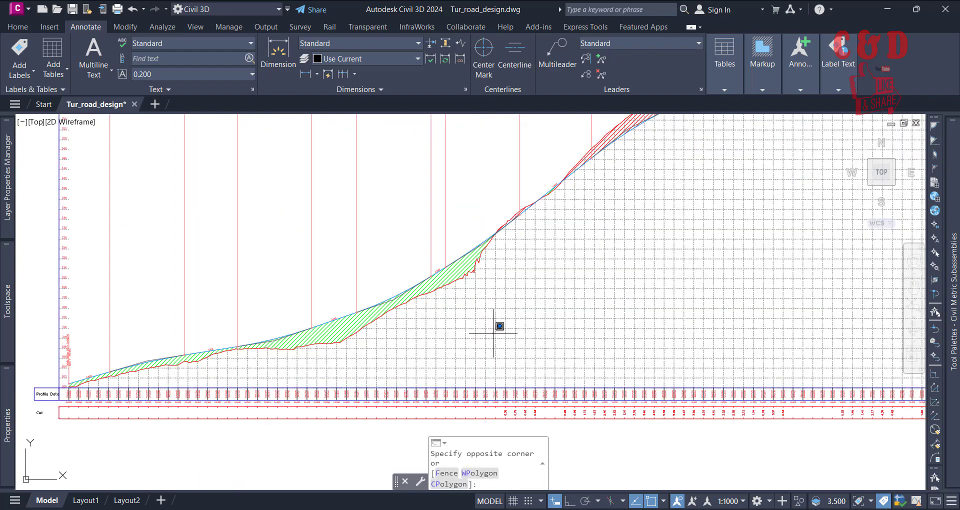
click(451, 356)
scroll(499, 350, down, 3)
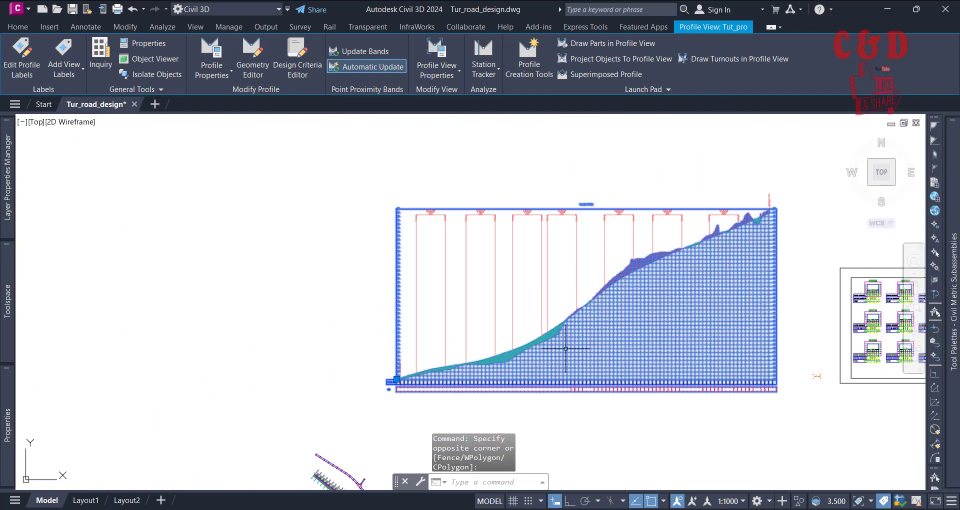
scroll(437, 332, up, 2)
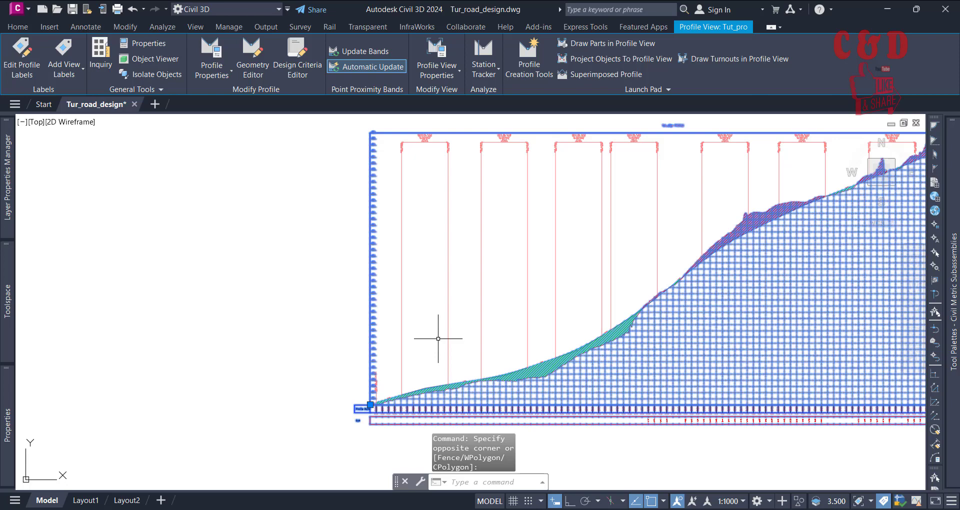
click(427, 52)
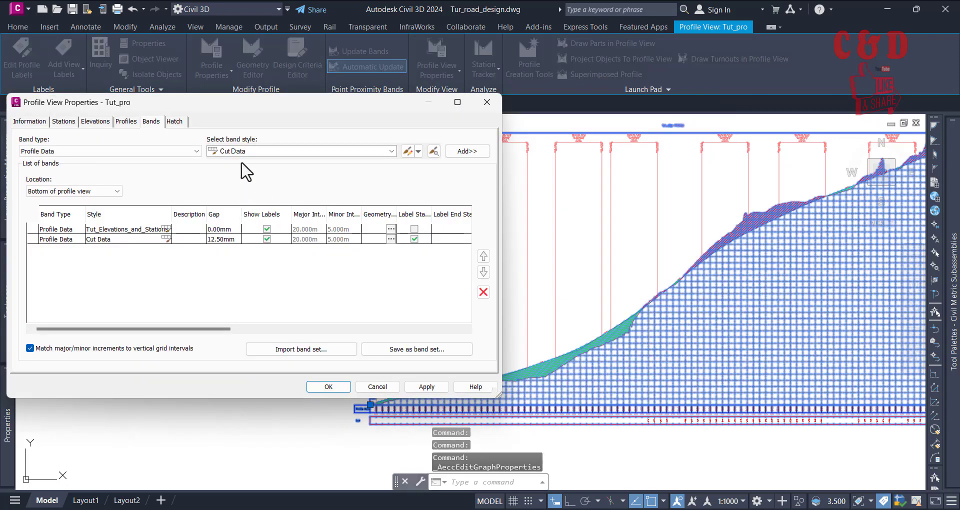
Step: Add a Fill Data band to the profile view's bottom bands, using Tut_sur - Surface (1) for its geometry points
click(237, 151)
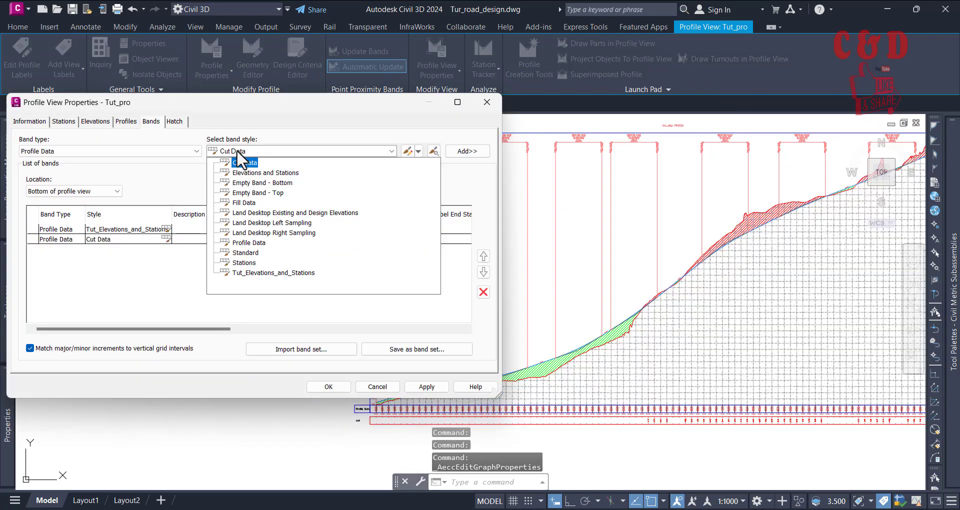
click(239, 207)
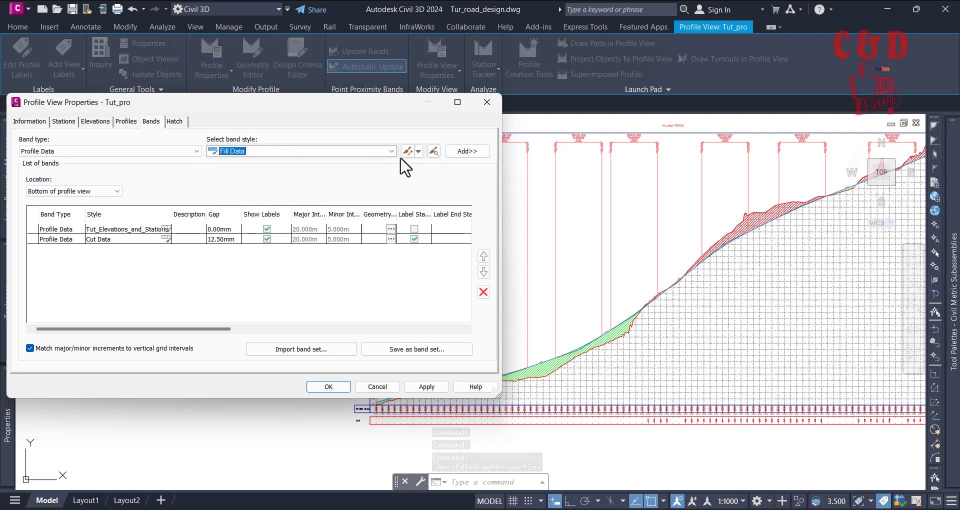
click(465, 151)
click(351, 170)
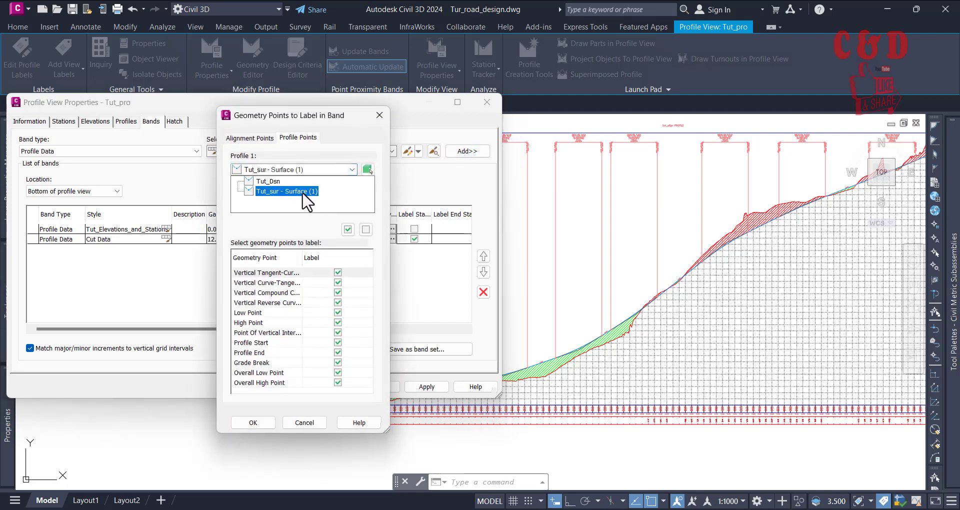
click(302, 192)
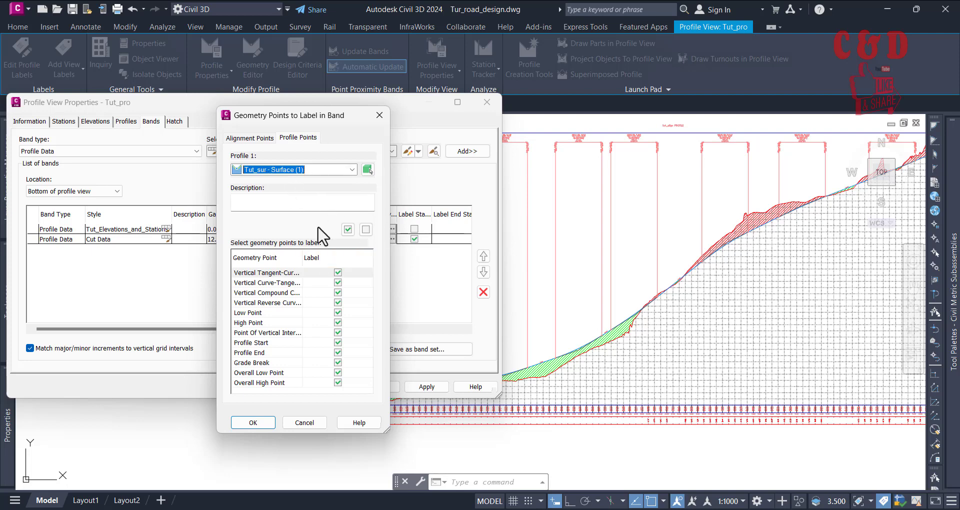
click(253, 423)
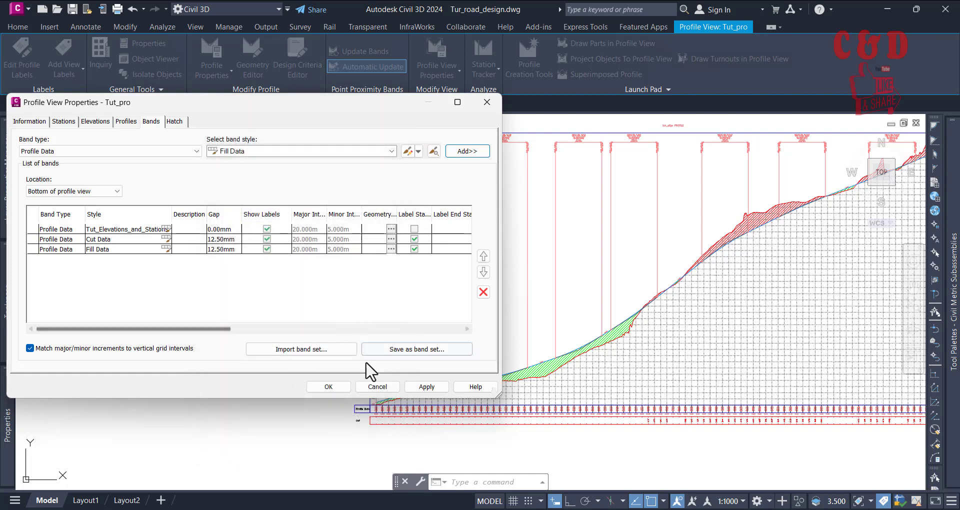
Step: Set the Fill Data band's Profile2 to Tut_Dsn, apply the change, and close the profile view properties
drag(225, 328, 458, 333)
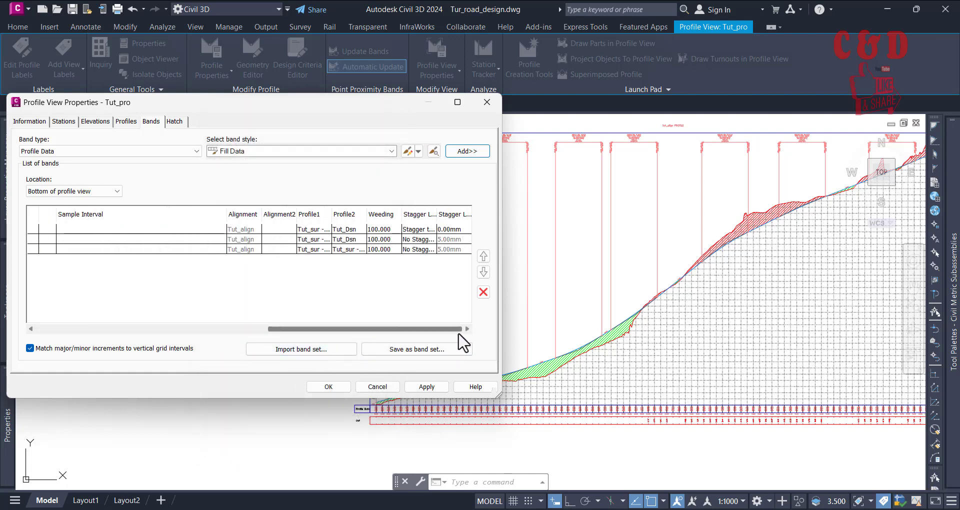
click(316, 249)
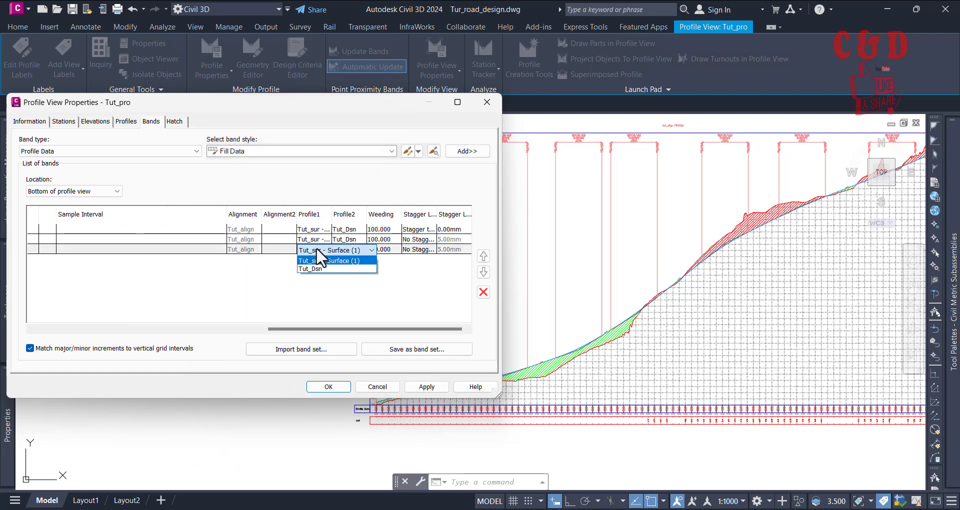
click(356, 247)
click(381, 292)
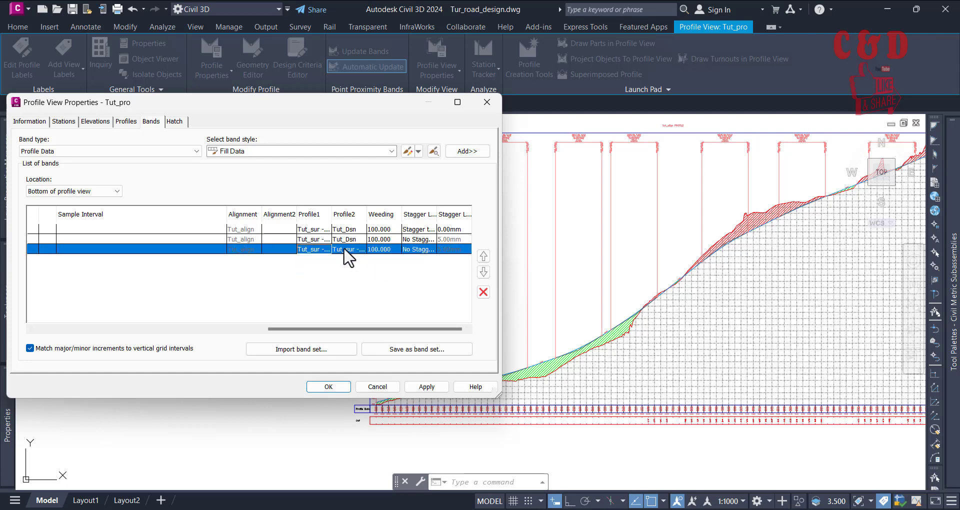
click(347, 253)
click(349, 273)
click(427, 388)
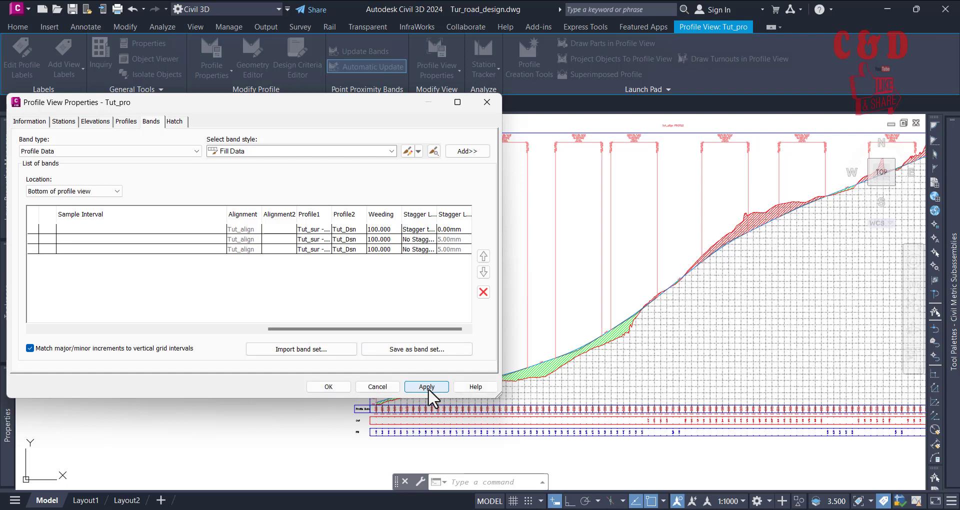
click(330, 388)
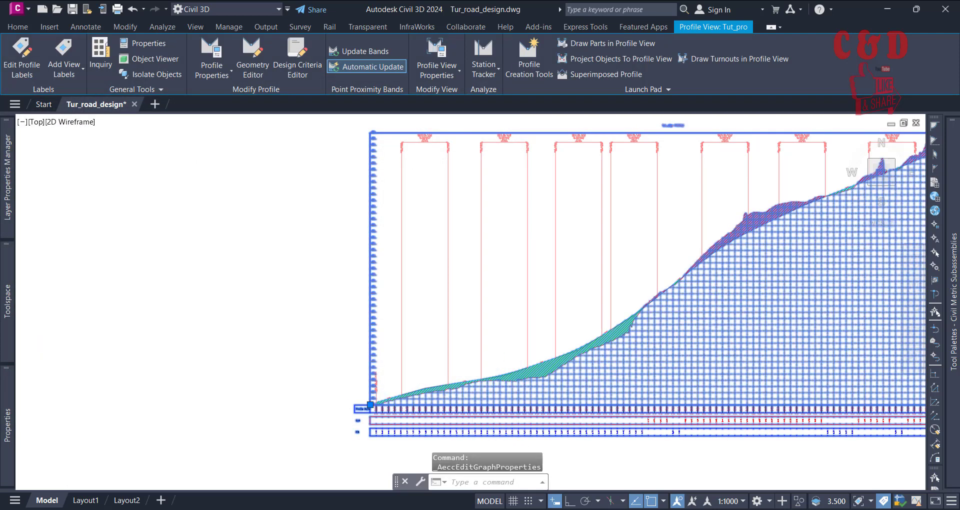
Step: Clear the selection and examine the Cut and Fill bands at the start of the profile view
scroll(416, 367, up, 3)
key(Escape)
scroll(415, 368, down, 1)
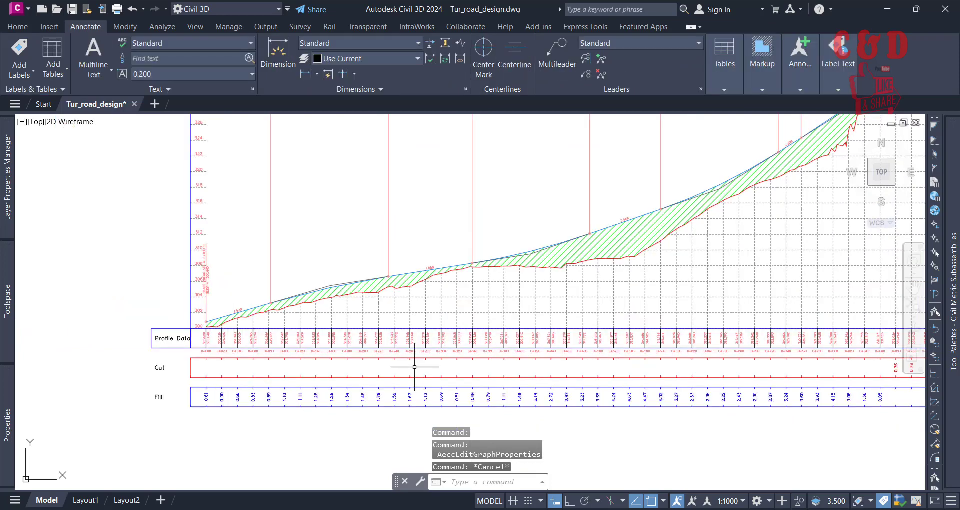
scroll(350, 373, down, 3)
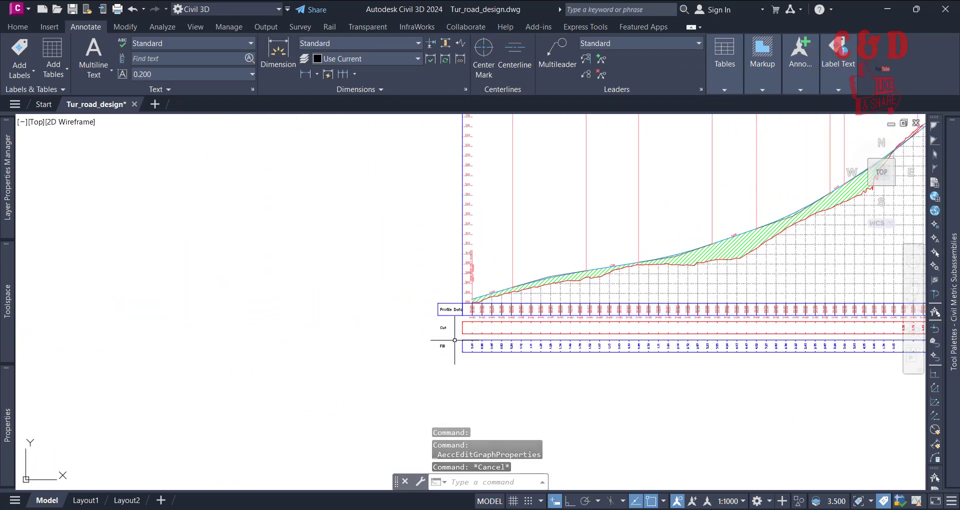
scroll(454, 340, up, 4)
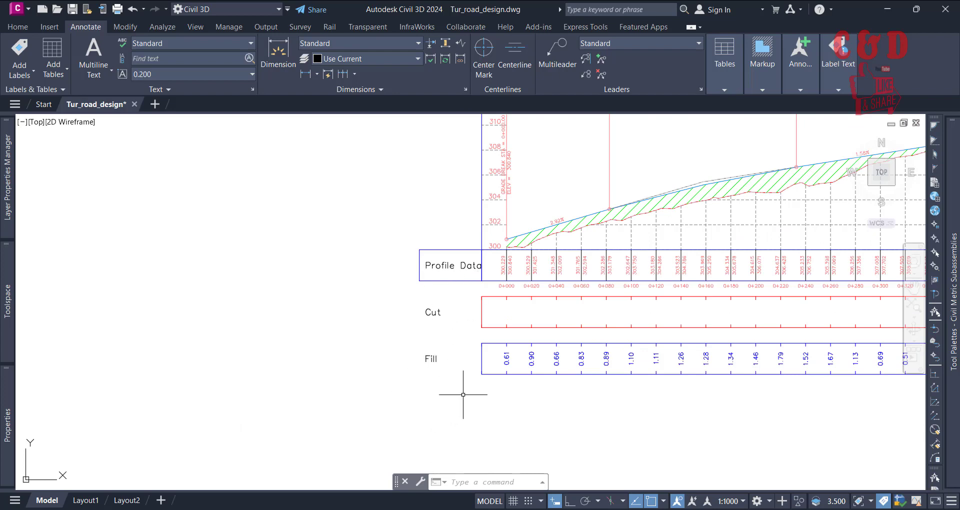
Step: In the Tut_pro profile view's band settings, copy the Cut band's Cut Data style and name the copy Tut_Cut Data
scroll(436, 411, down, 4)
click(789, 308)
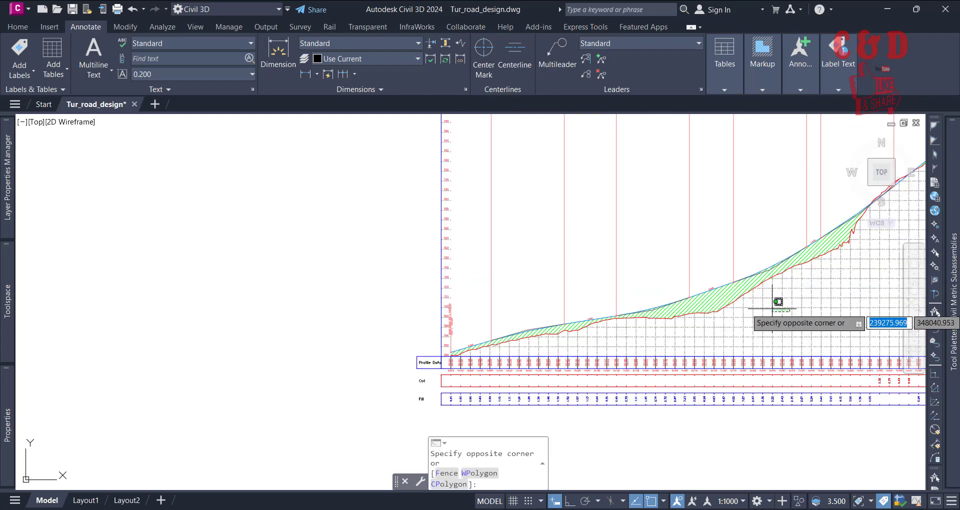
click(771, 308)
click(435, 55)
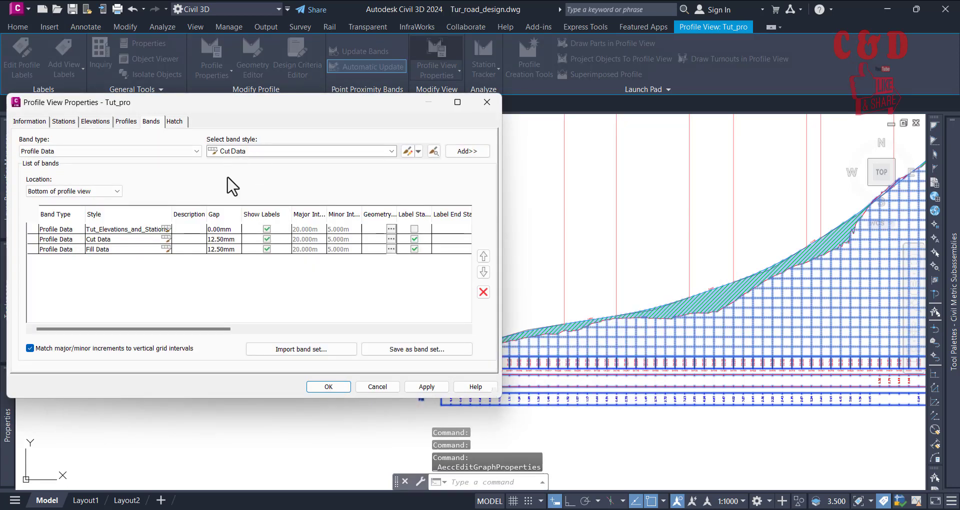
click(166, 239)
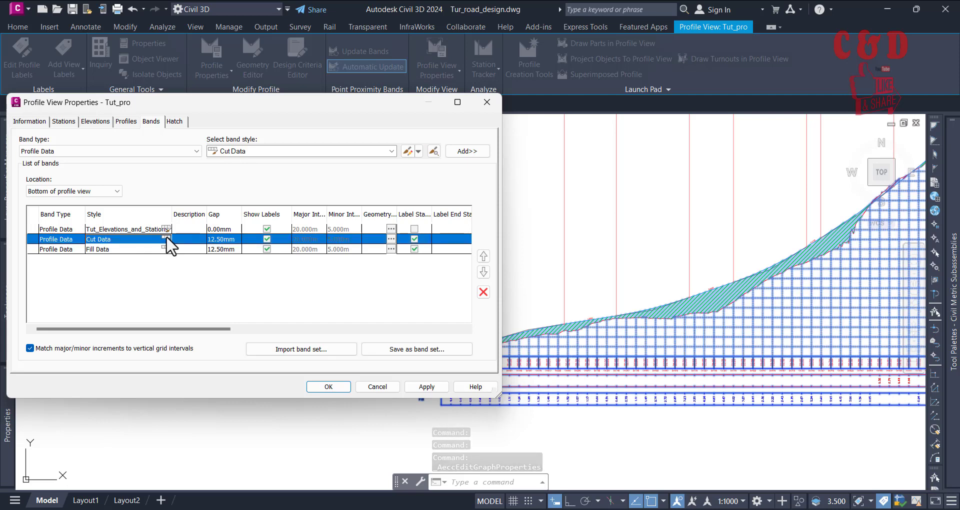
click(166, 239)
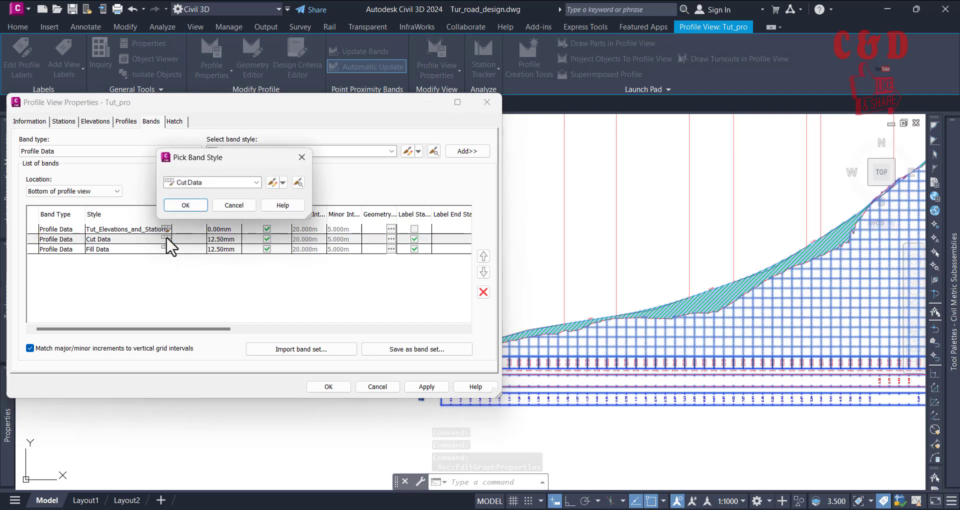
click(283, 183)
click(292, 203)
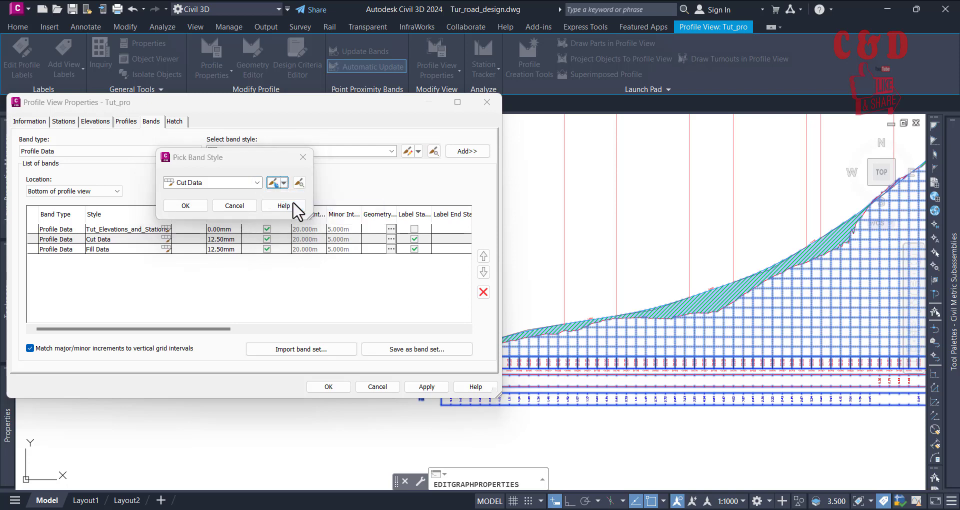
click(130, 105)
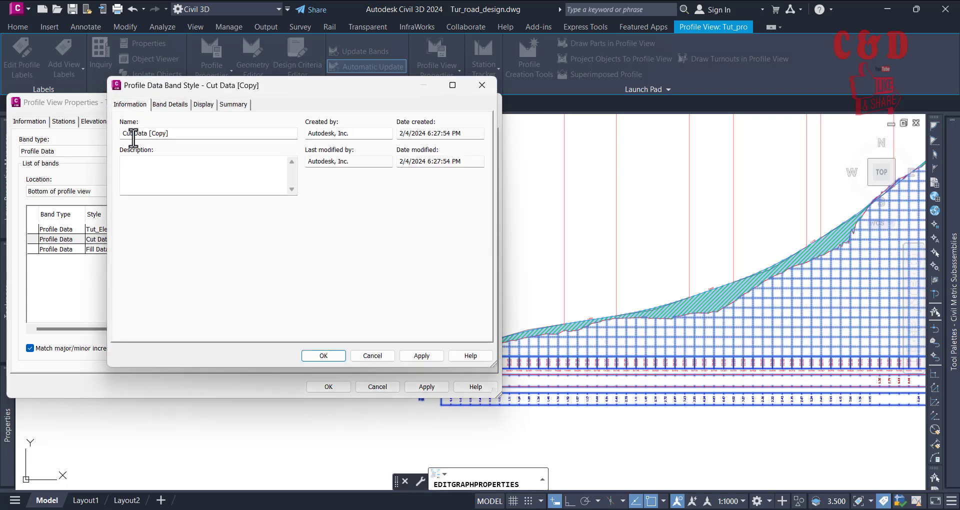
drag(169, 135, 147, 135)
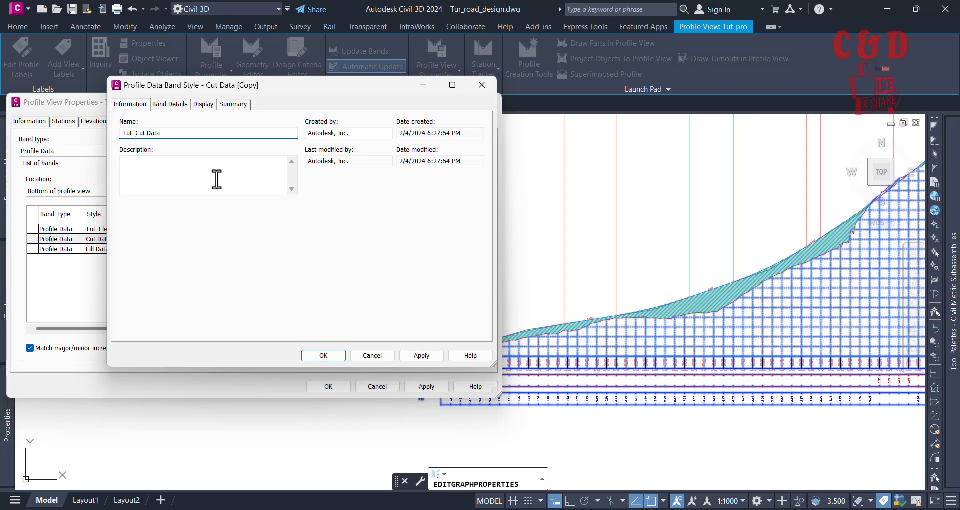
Step: Turn on the Band Title Box display in the Tut_Cut Data style and assign that style to the Cut band
click(204, 105)
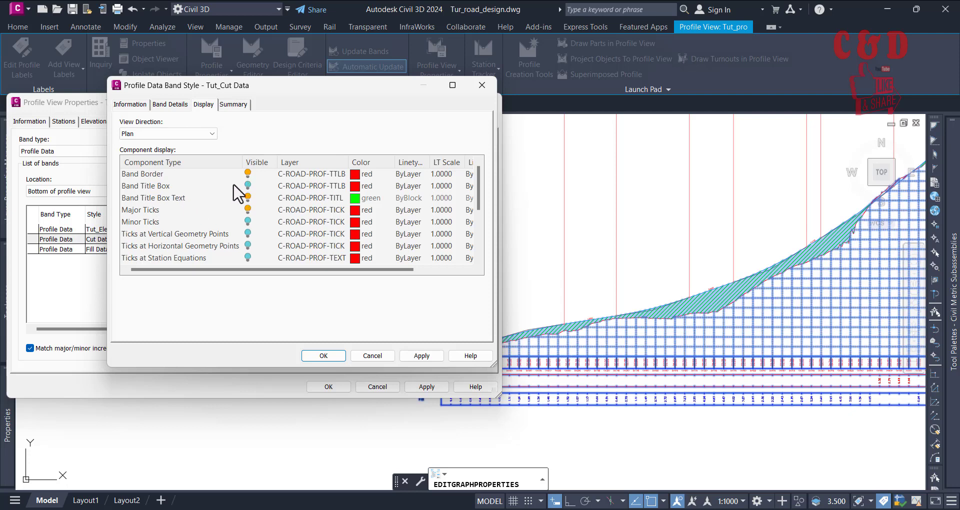
click(247, 186)
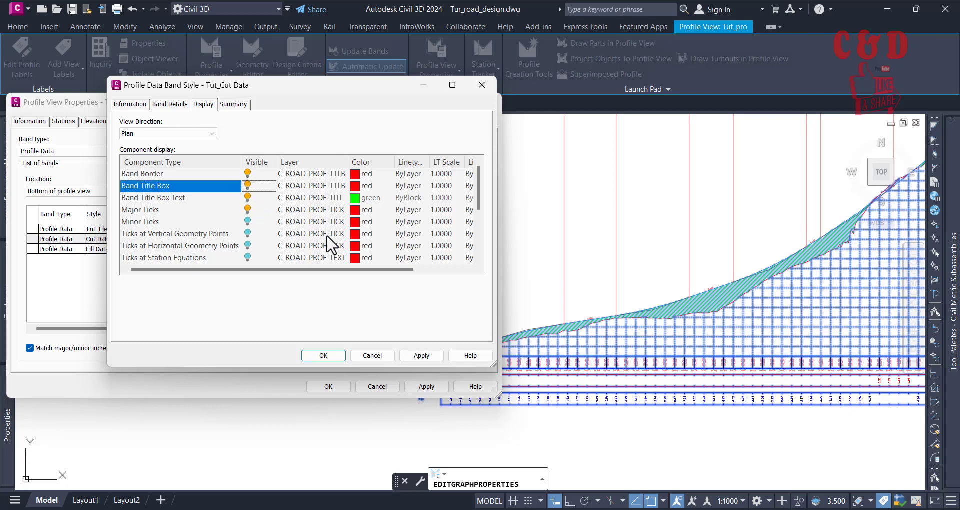
click(419, 355)
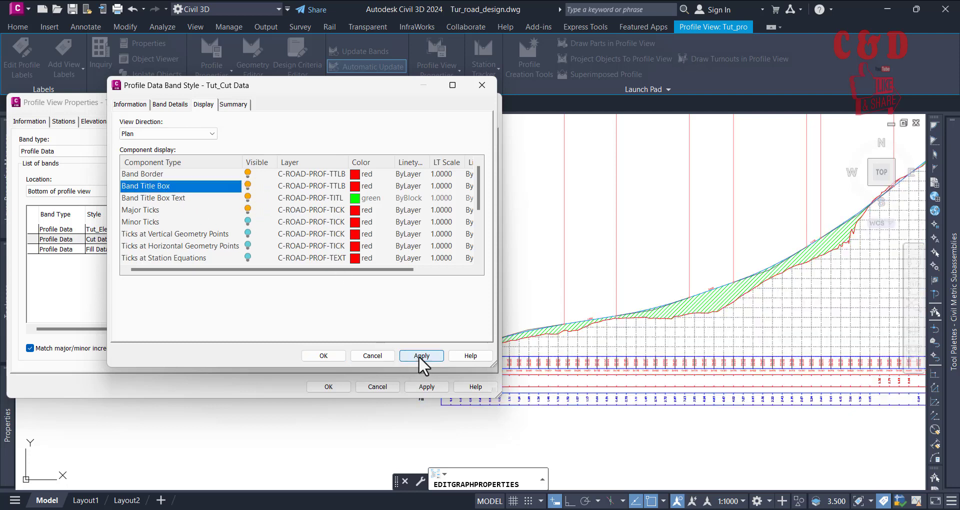
click(319, 358)
click(186, 204)
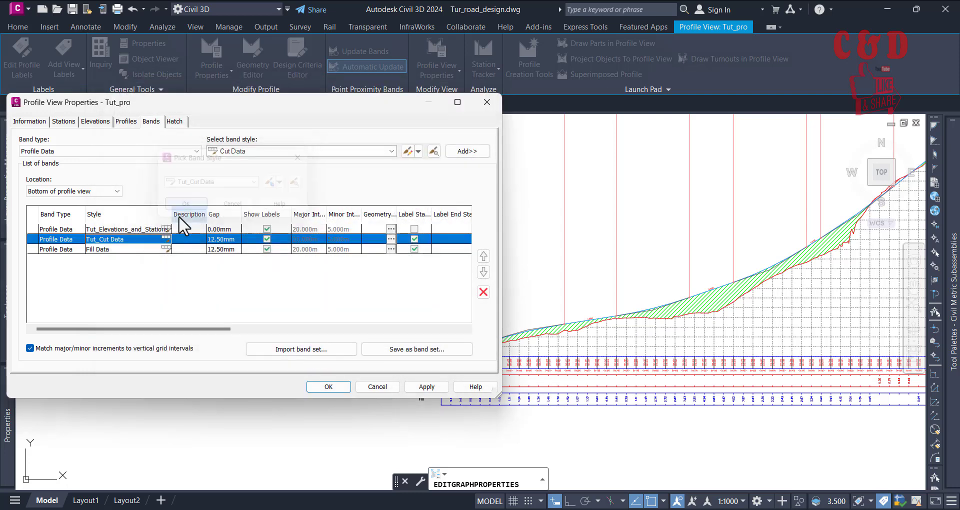
Step: Copy the Fill band's Fill Data style and name the copy Tut_Fill Data
click(166, 248)
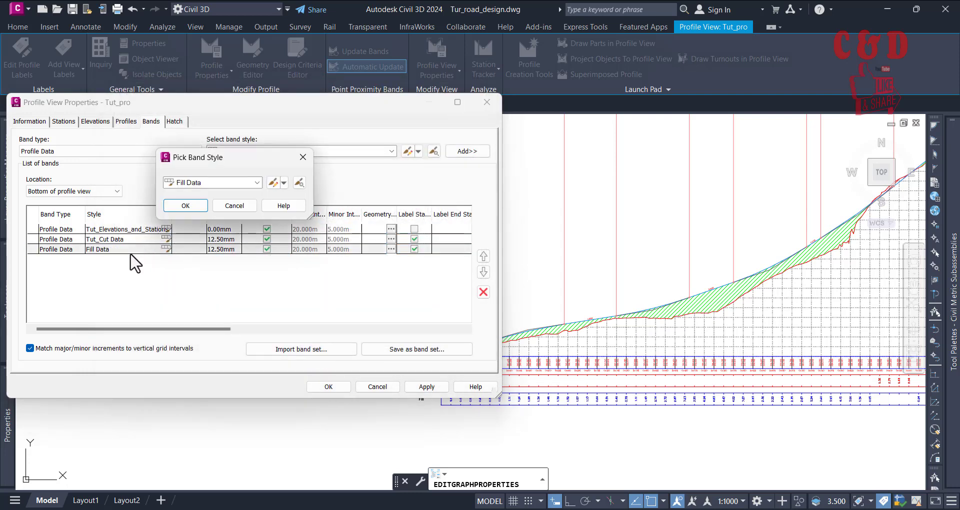
click(273, 182)
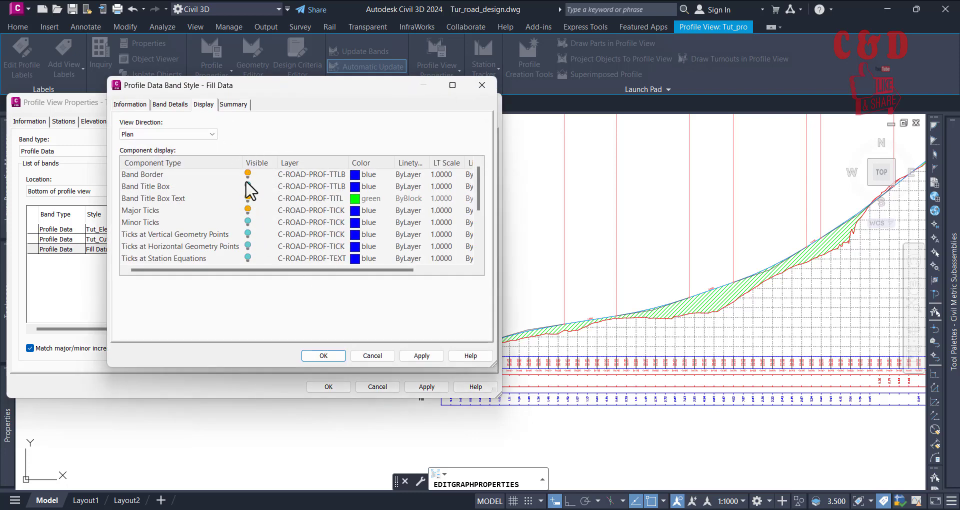
click(384, 352)
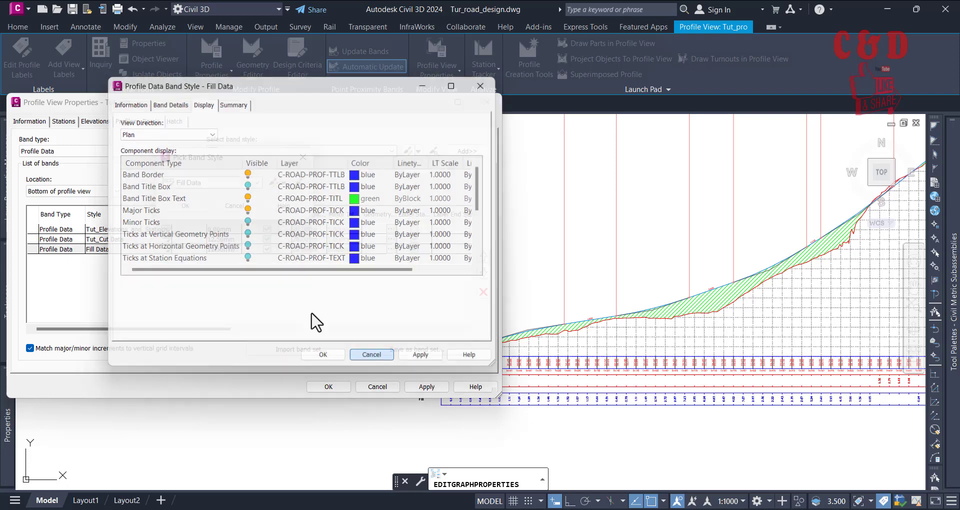
click(282, 181)
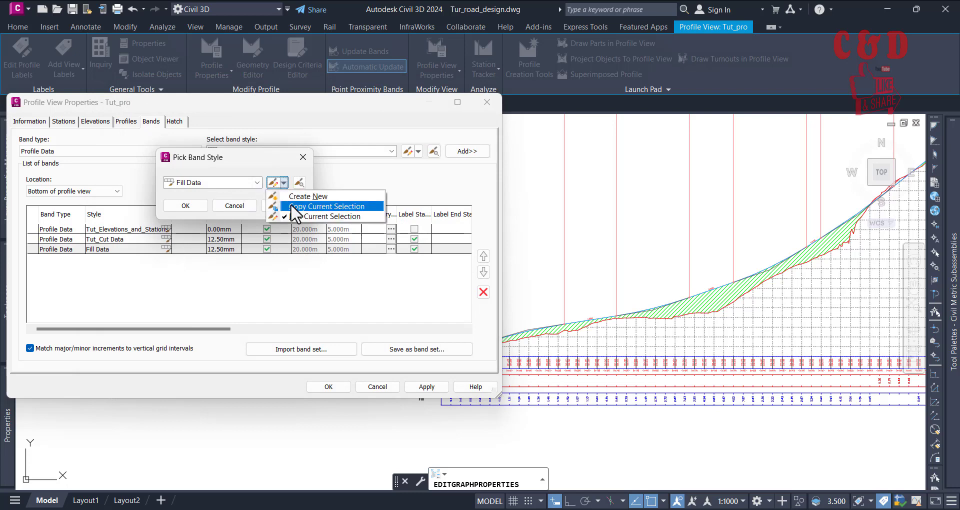
click(291, 205)
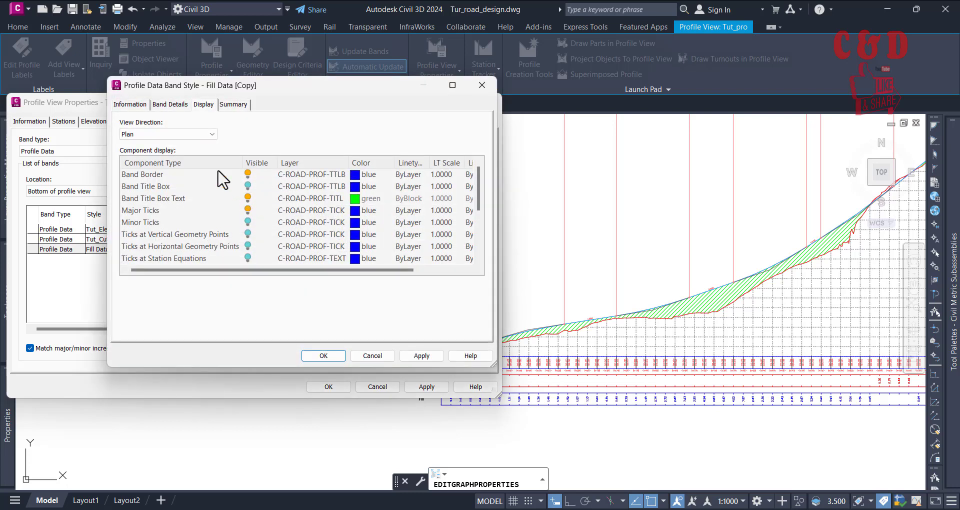
click(130, 105)
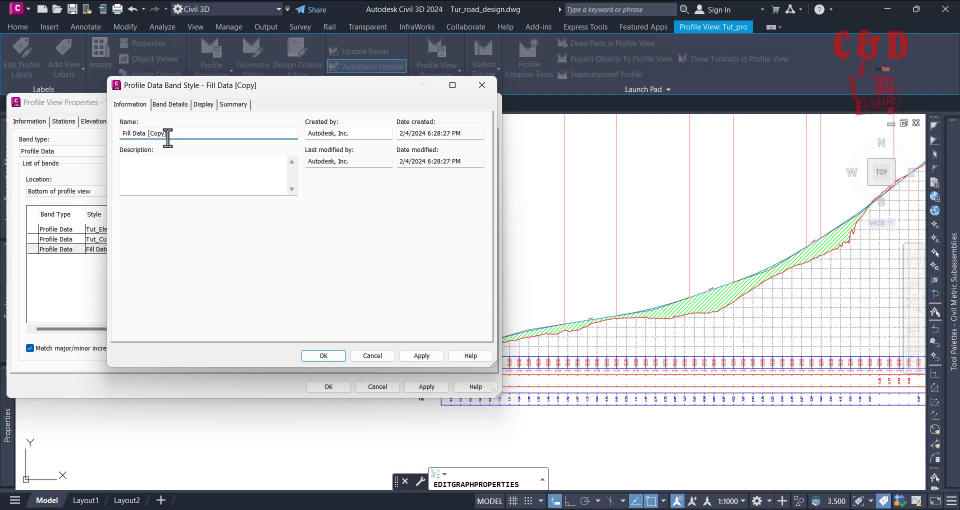
drag(167, 139, 145, 139)
key(BackSpace)
Step: Turn on the Band Title Box display in the Tut_Fill Data style and assign that style to the Fill band
click(167, 104)
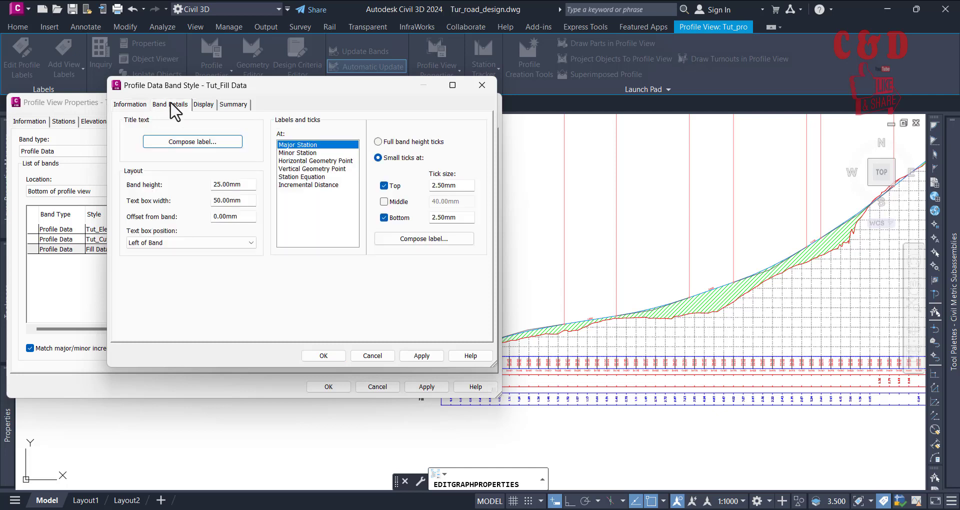
click(204, 105)
click(249, 185)
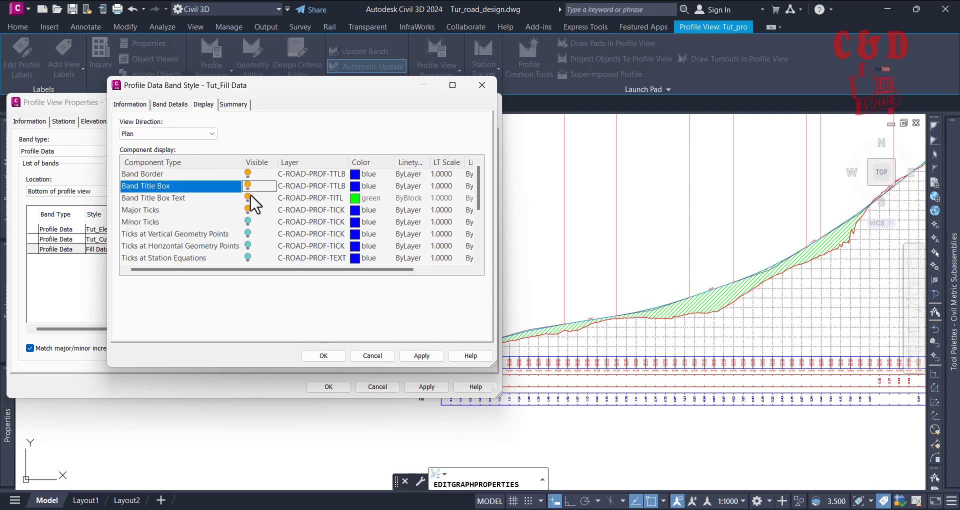
click(322, 355)
click(190, 204)
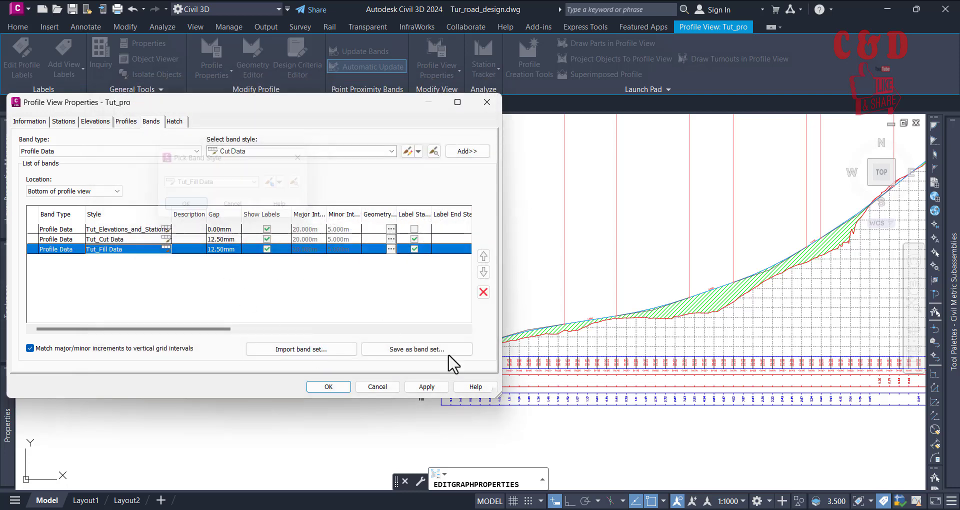
Step: Apply the new band styles to the profile view and close its properties
click(426, 386)
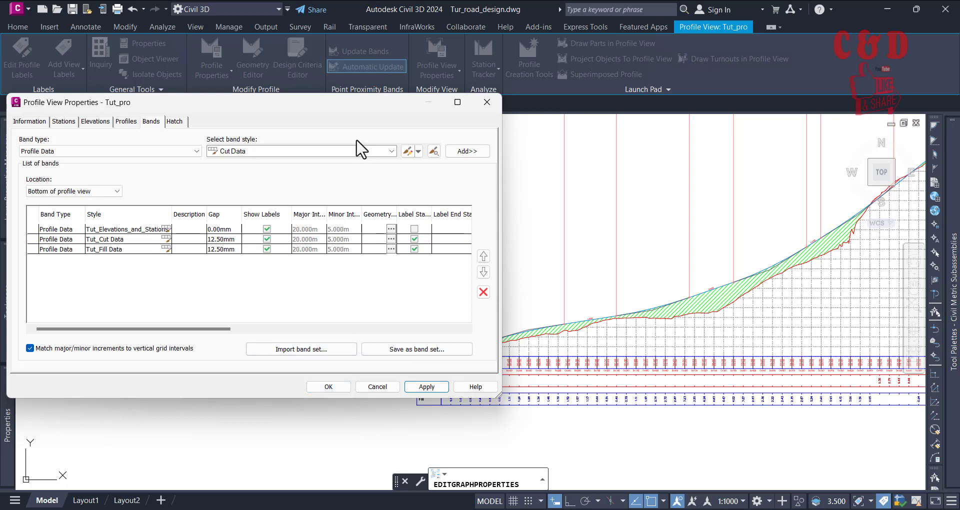
drag(331, 108, 351, 40)
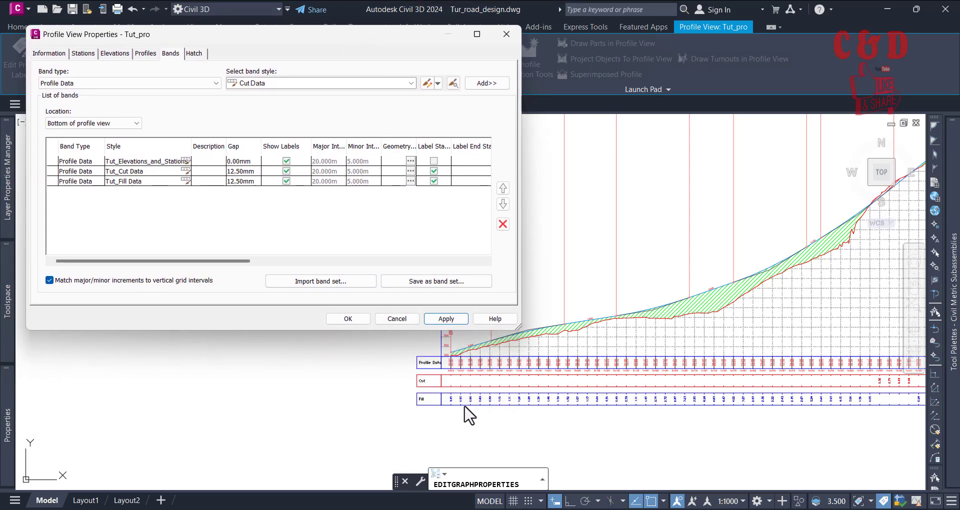
click(364, 318)
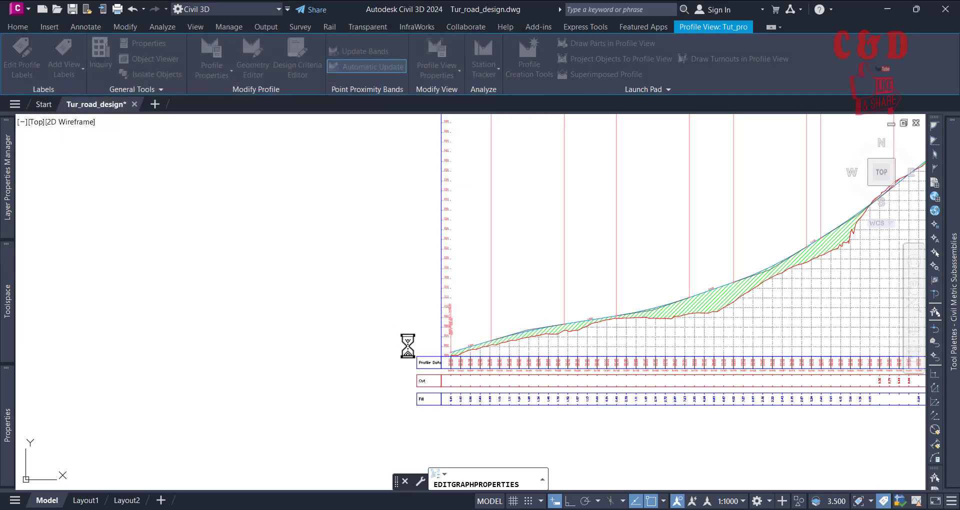
Step: Clear the selection and examine the Cut and Fill bands' title boxes and values along the whole profile view
scroll(480, 400, up, 6)
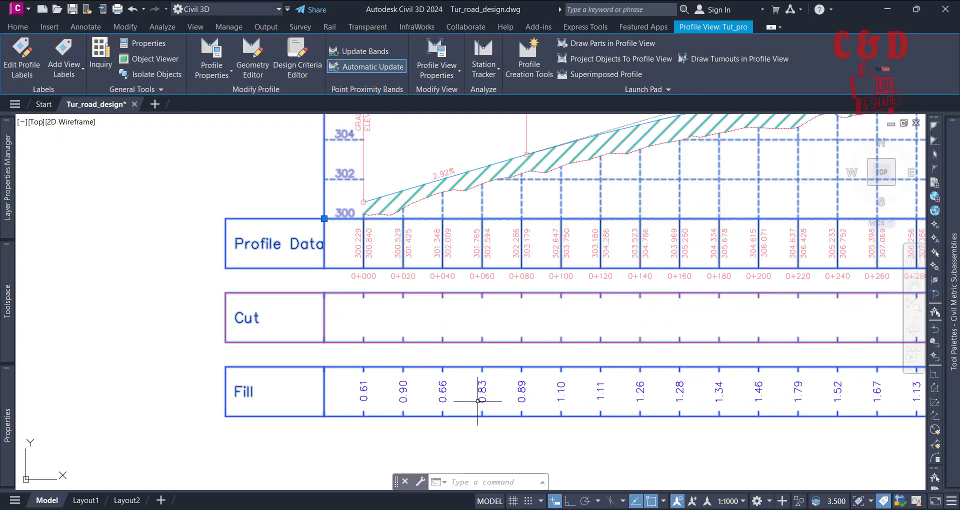
key(Escape)
scroll(500, 390, up, 2)
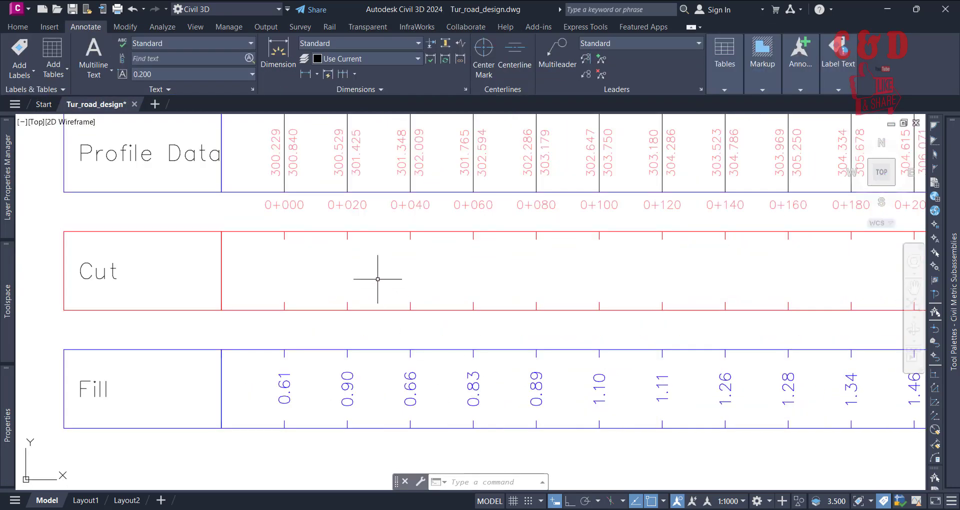
middle_drag(380, 275, 391, 309)
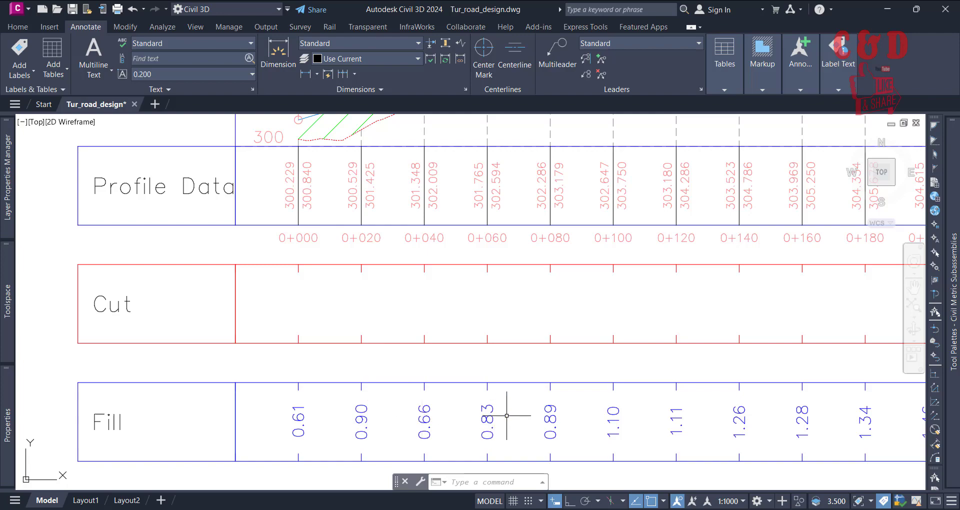
scroll(495, 415, down, 5)
scroll(495, 360, down, 6)
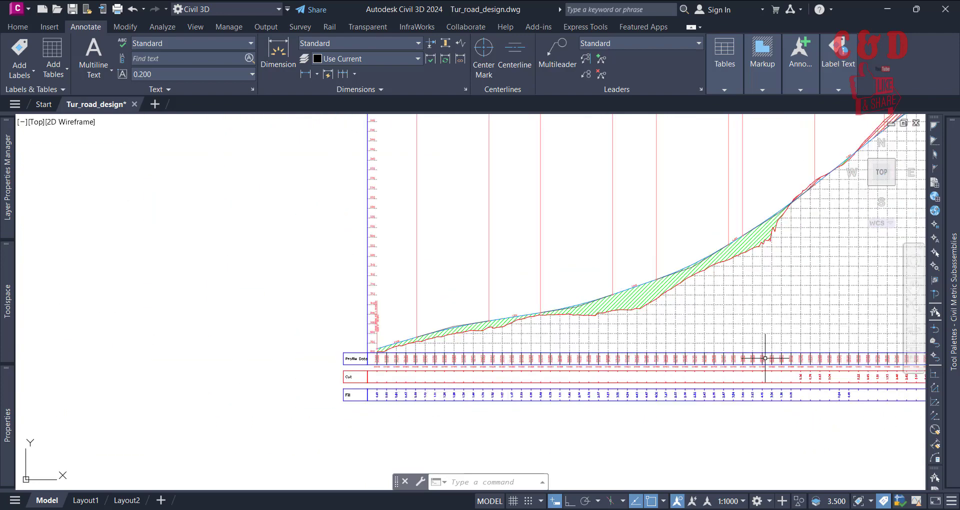
scroll(718, 391, up, 5)
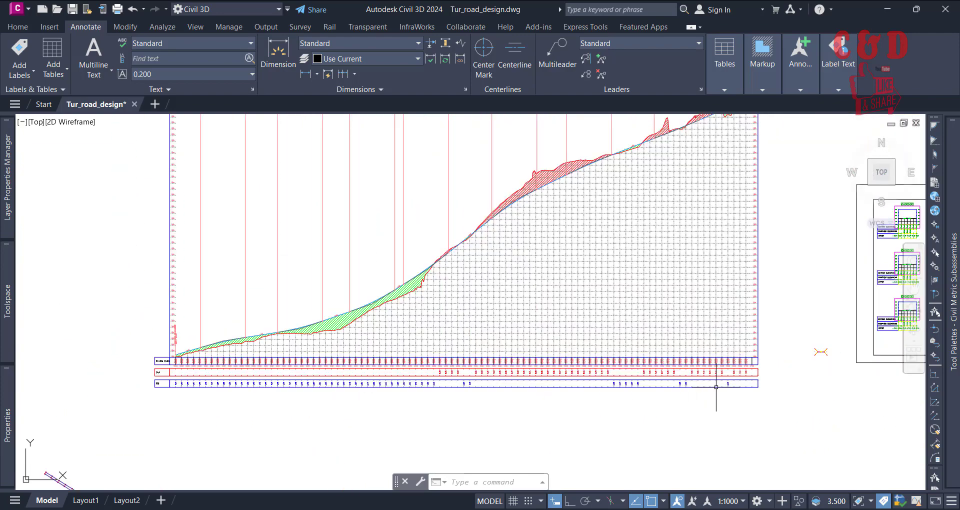
scroll(816, 382, down, 2)
scroll(816, 382, down, 2)
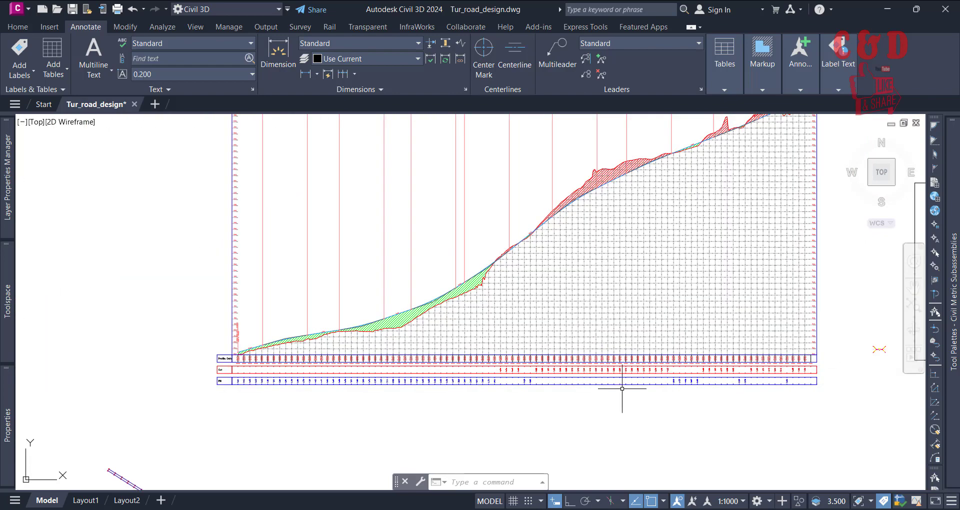
scroll(582, 395, up, 3)
scroll(440, 403, up, 3)
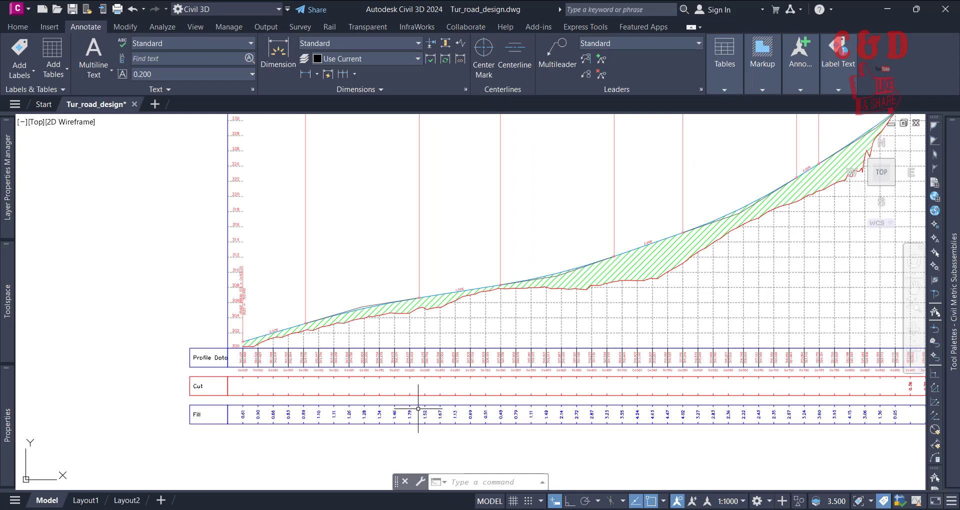
scroll(395, 404, down, 4)
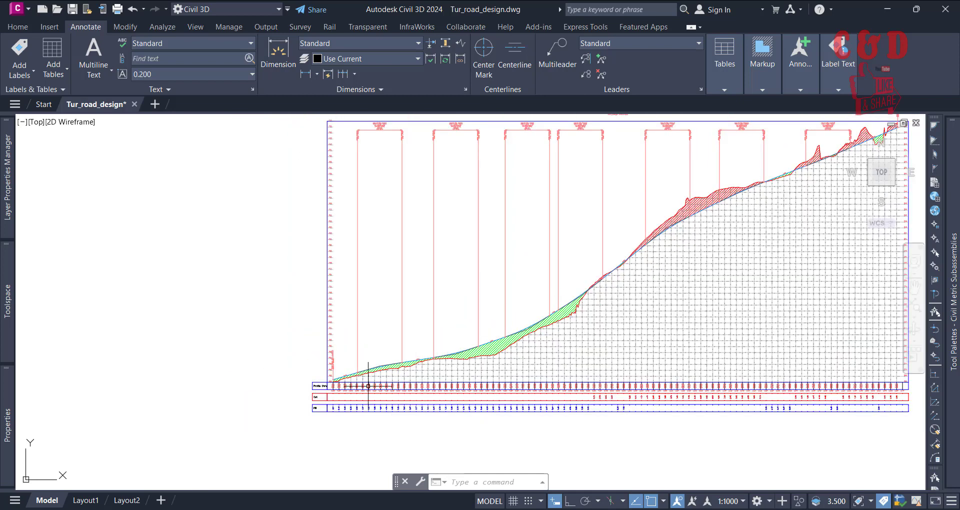
scroll(365, 386, up, 3)
middle_drag(388, 313, 470, 250)
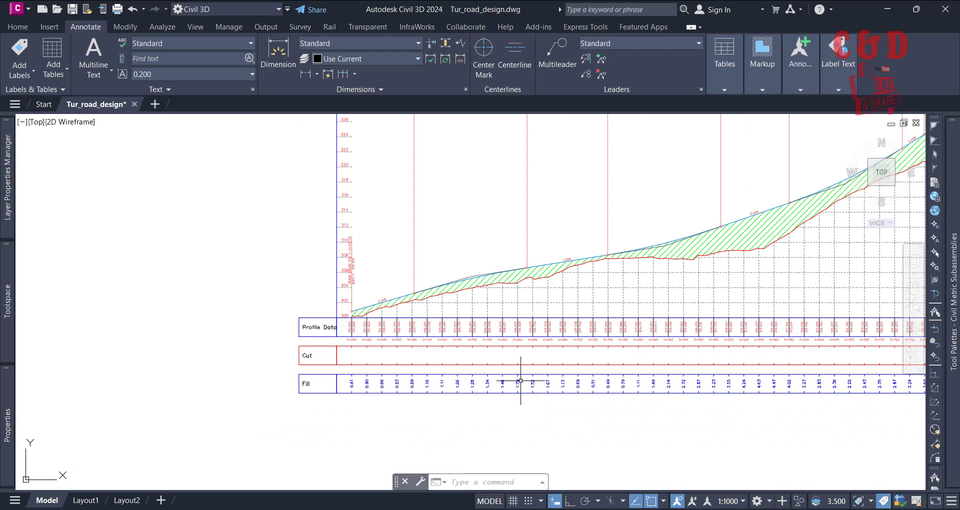
scroll(522, 400, down, 3)
middle_drag(553, 283, 648, 268)
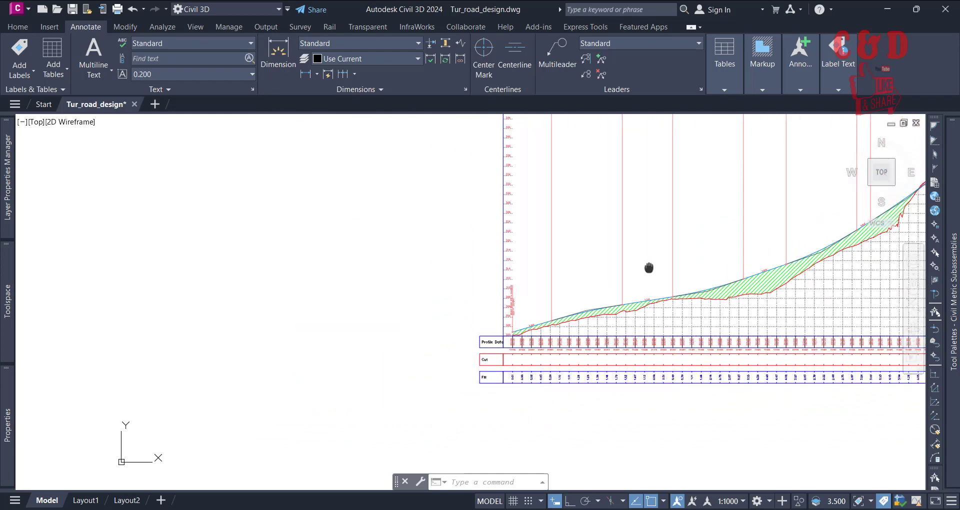
scroll(677, 337, up, 3)
middle_drag(561, 253, 649, 240)
Step: Select the Tut_pro profile view and reopen its band settings
click(705, 298)
click(693, 300)
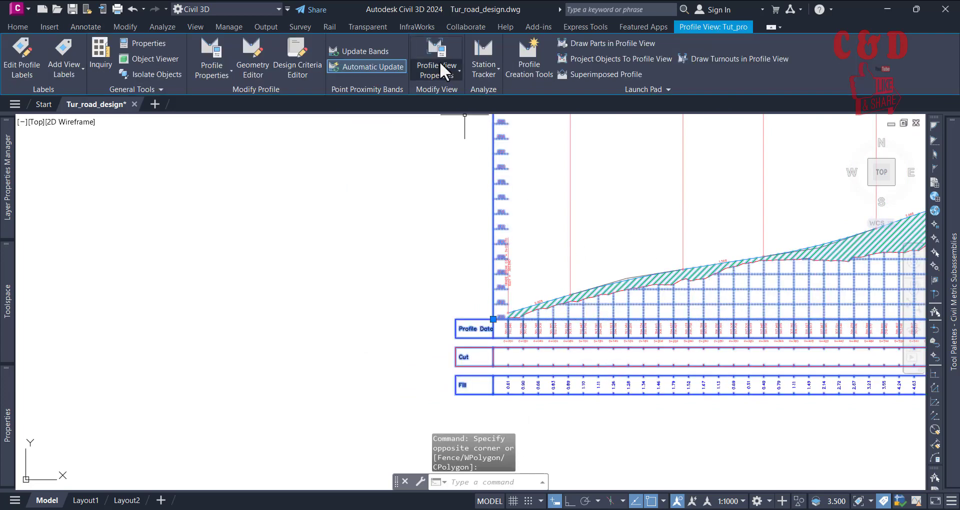
click(434, 50)
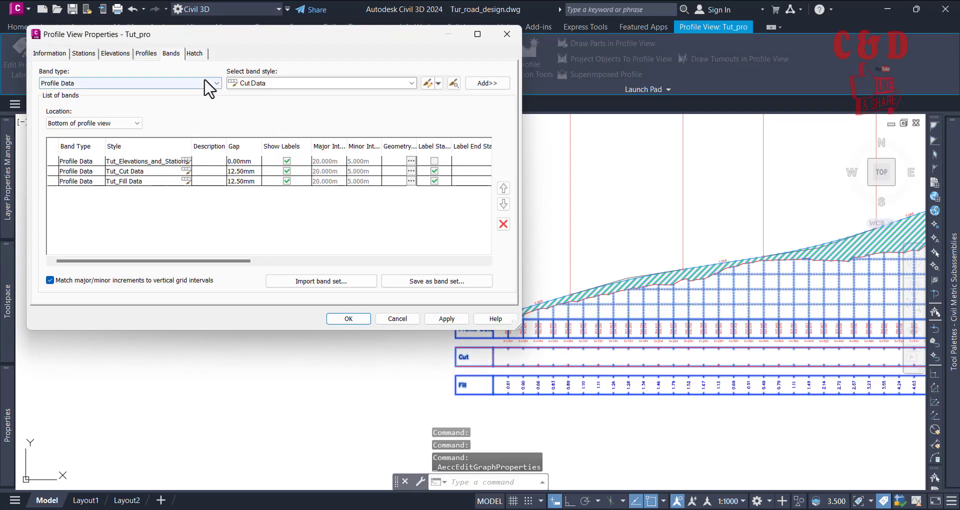
Step: Add a Horizontal Geometry band with the Geometry style at the bottom of the profile view, apply it and close the properties
click(247, 81)
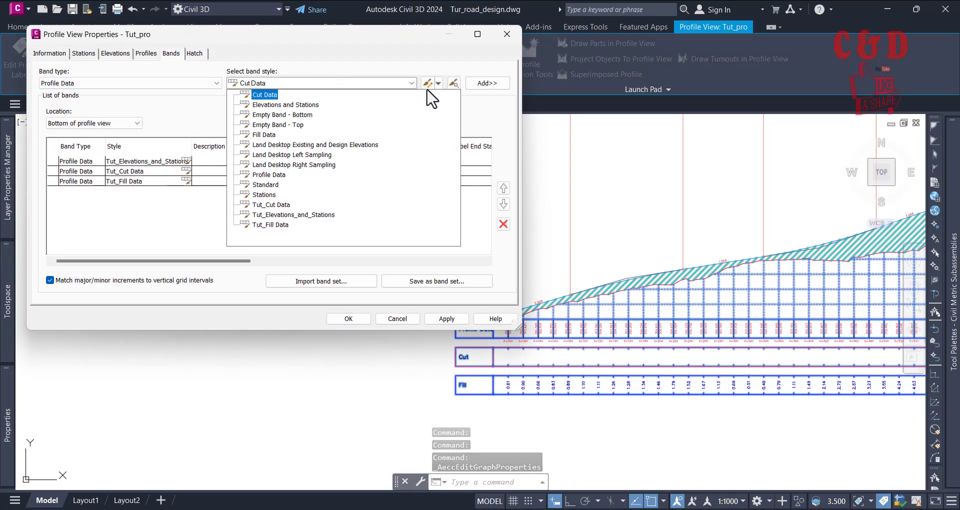
click(336, 69)
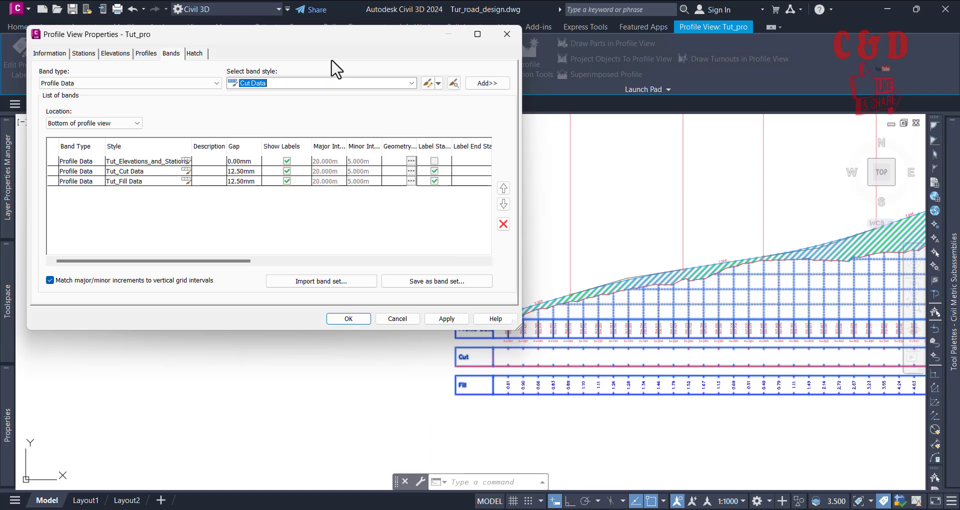
click(66, 81)
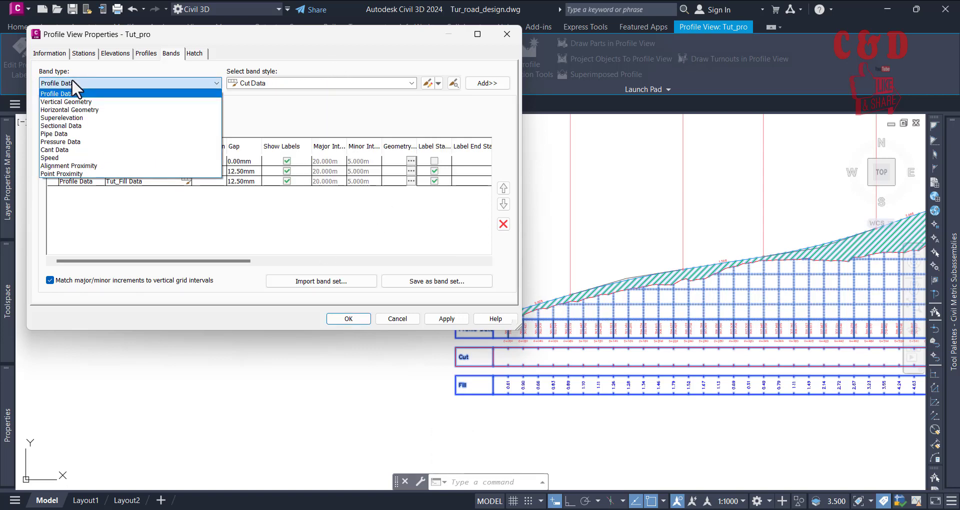
click(75, 109)
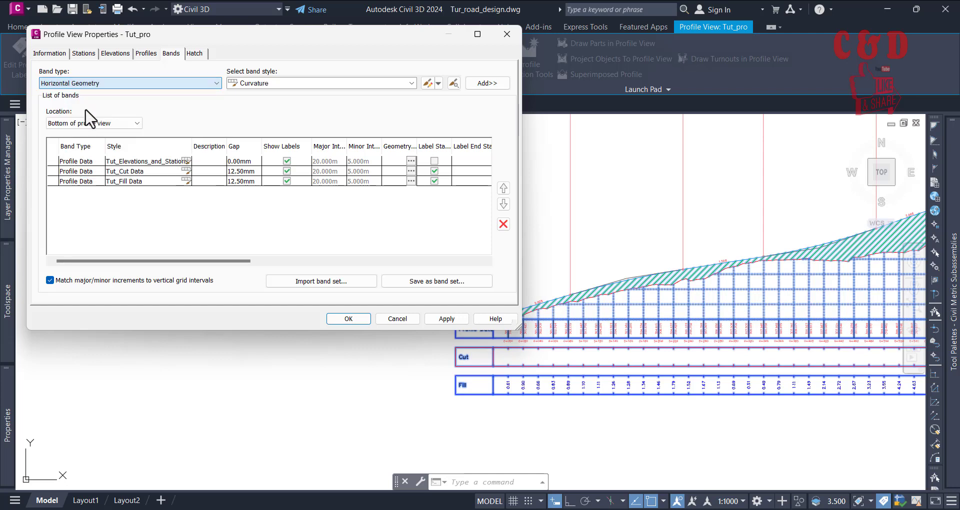
click(73, 86)
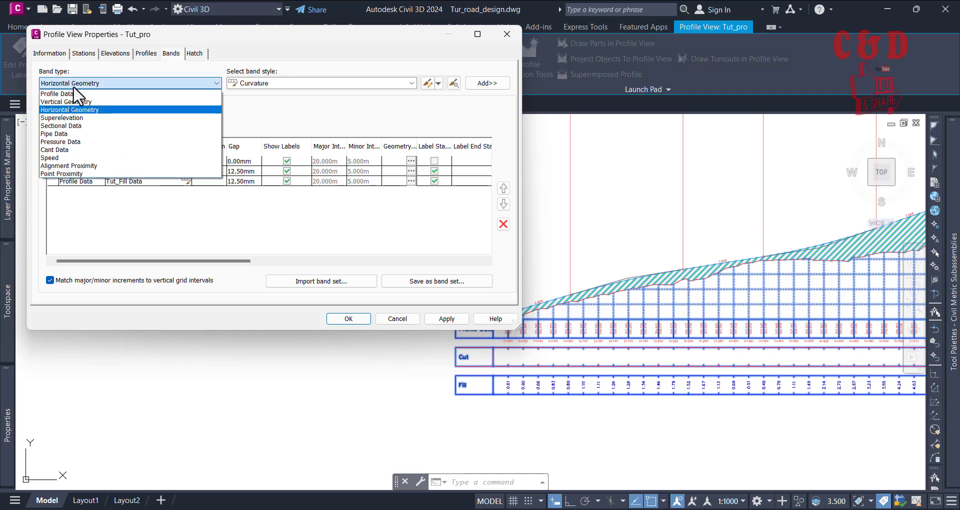
click(73, 85)
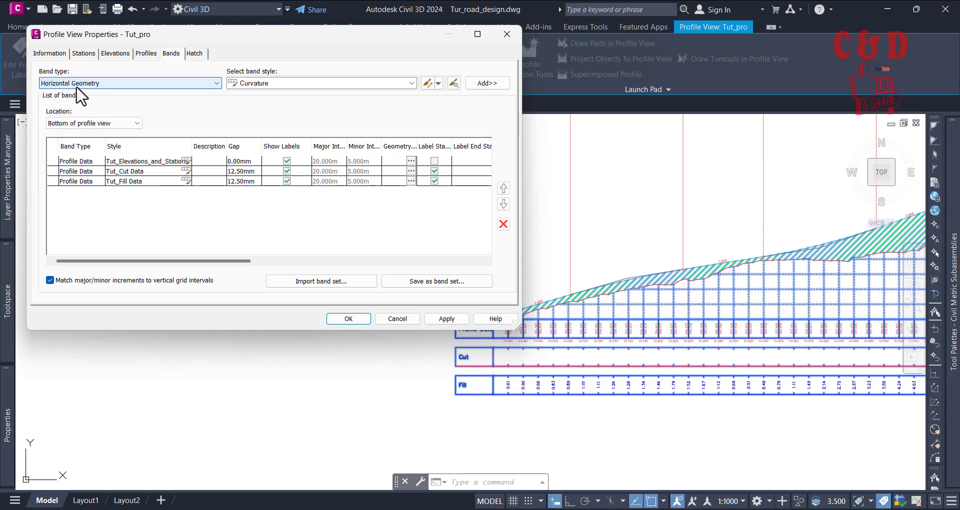
click(293, 83)
click(269, 105)
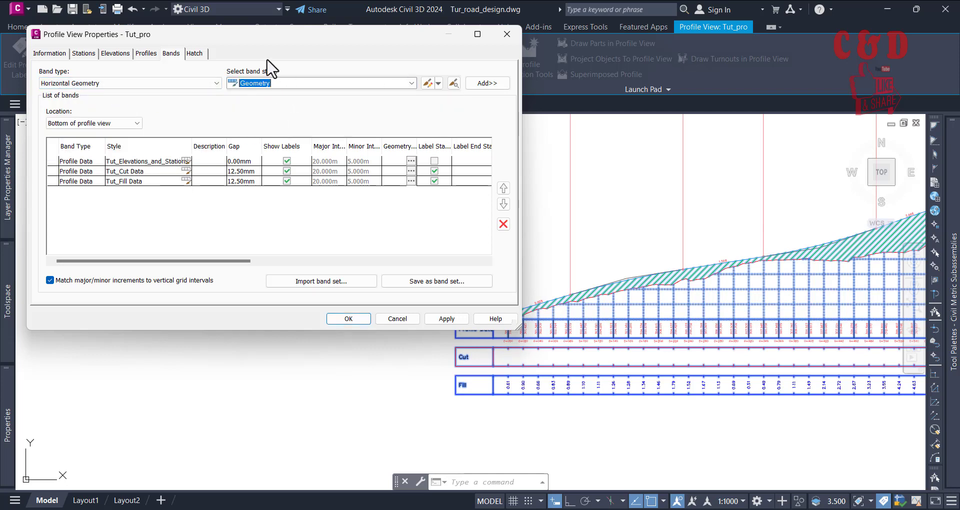
click(483, 84)
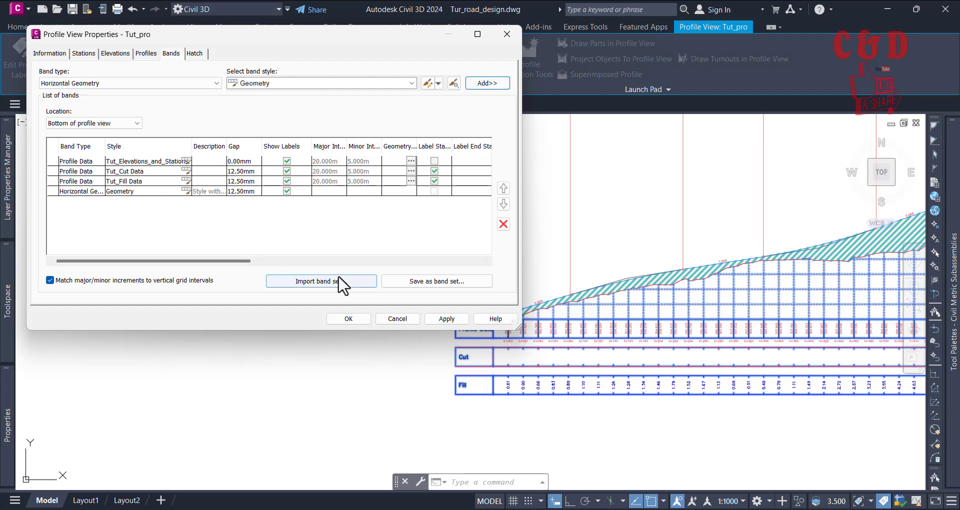
click(455, 319)
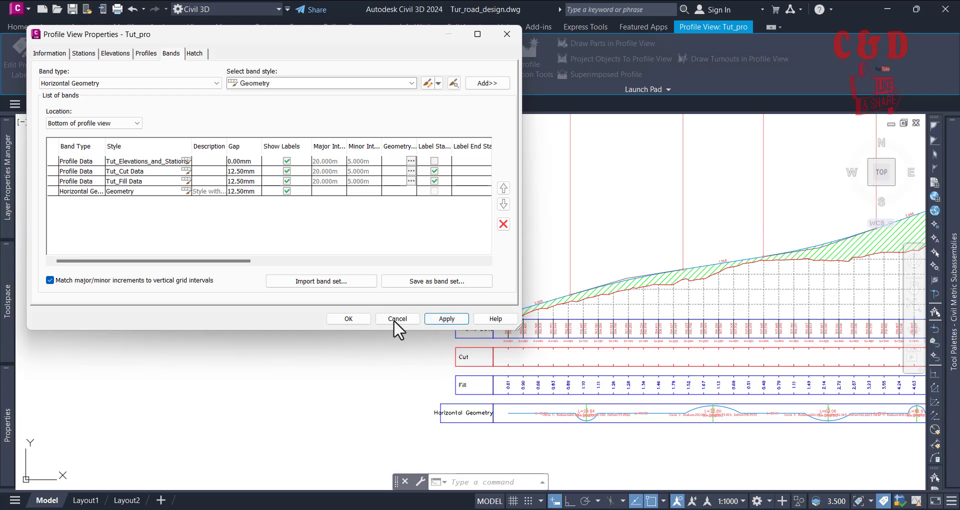
click(359, 319)
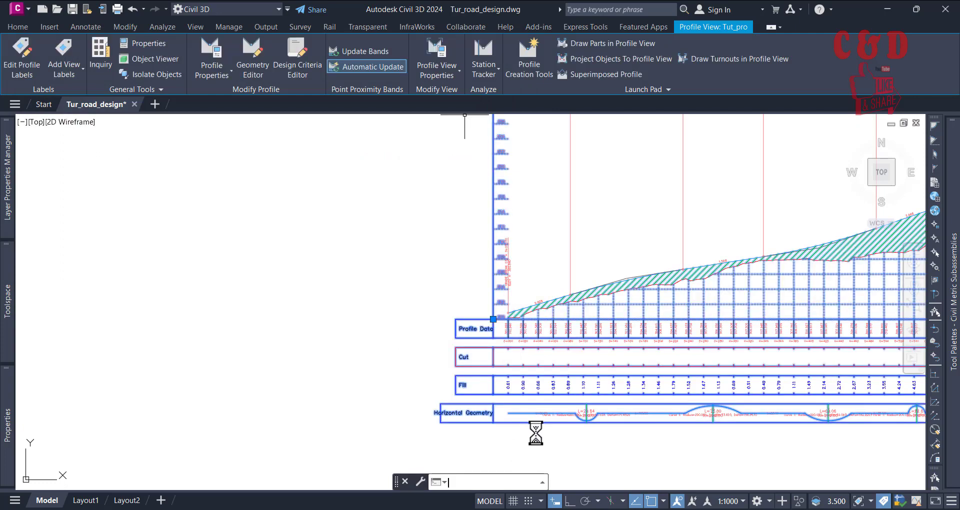
Step: Clear the selection and examine the curve symbols and labels along the Horizontal Geometry band
key(Escape)
scroll(589, 428, up, 6)
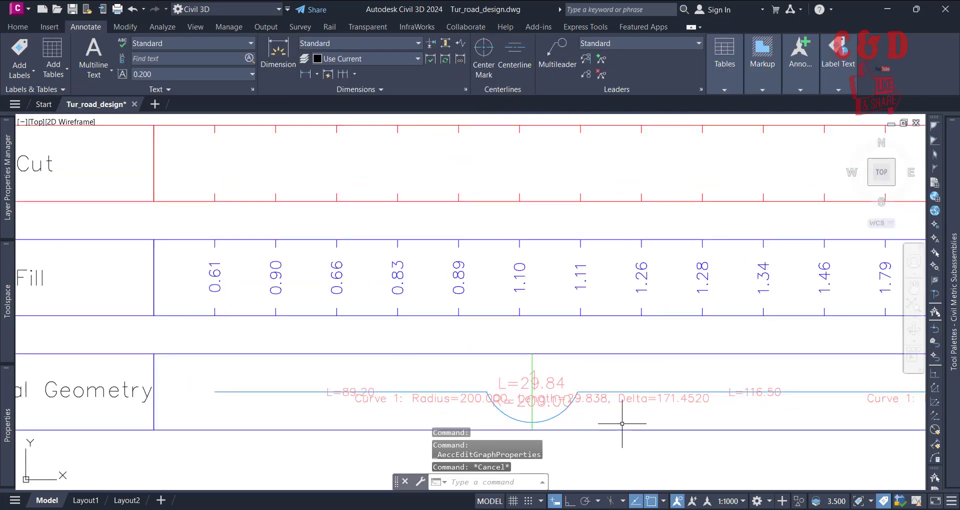
middle_drag(621, 420, 364, 365)
scroll(368, 369, down, 6)
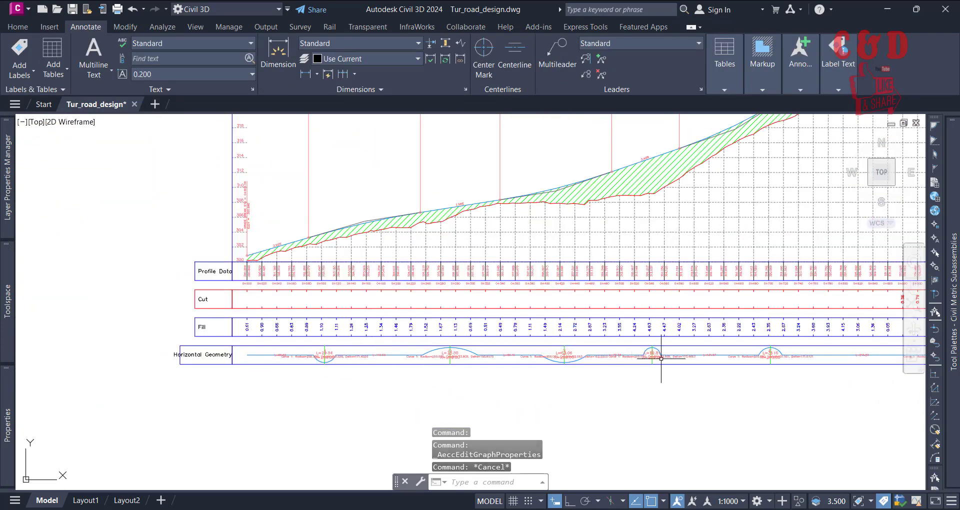
scroll(662, 357, up, 6)
scroll(614, 385, down, 5)
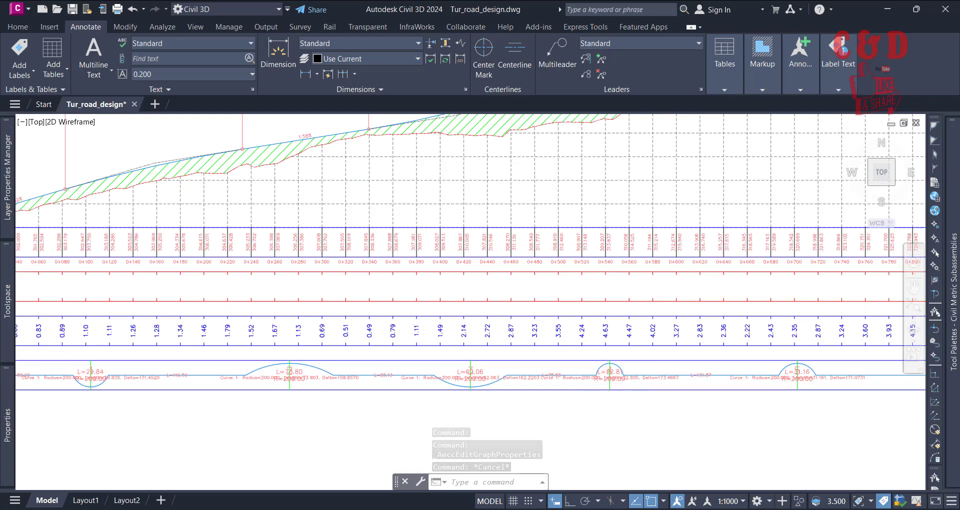
scroll(652, 384, up, 3)
scroll(651, 385, up, 5)
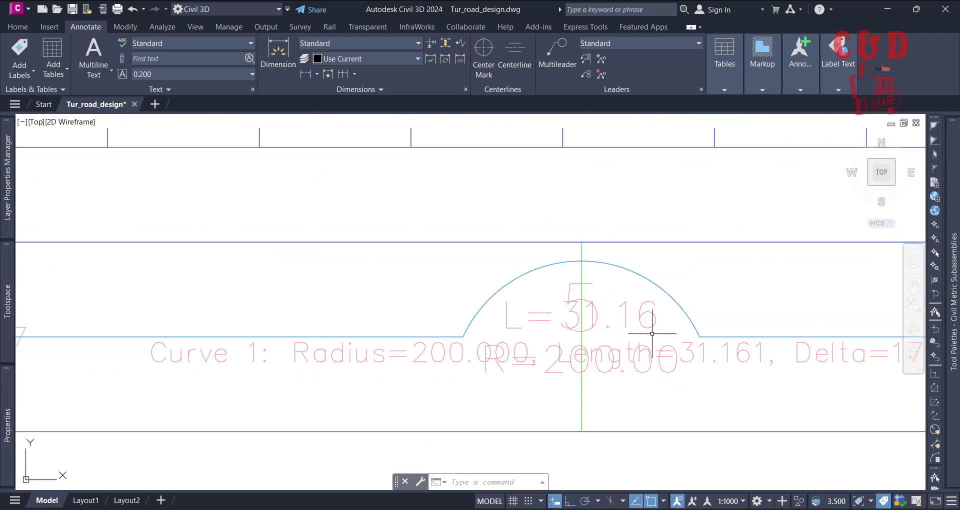
Step: Try moving the fifth curve's label away from its arc in the Horizontal Geometry band, and undo the move
click(646, 313)
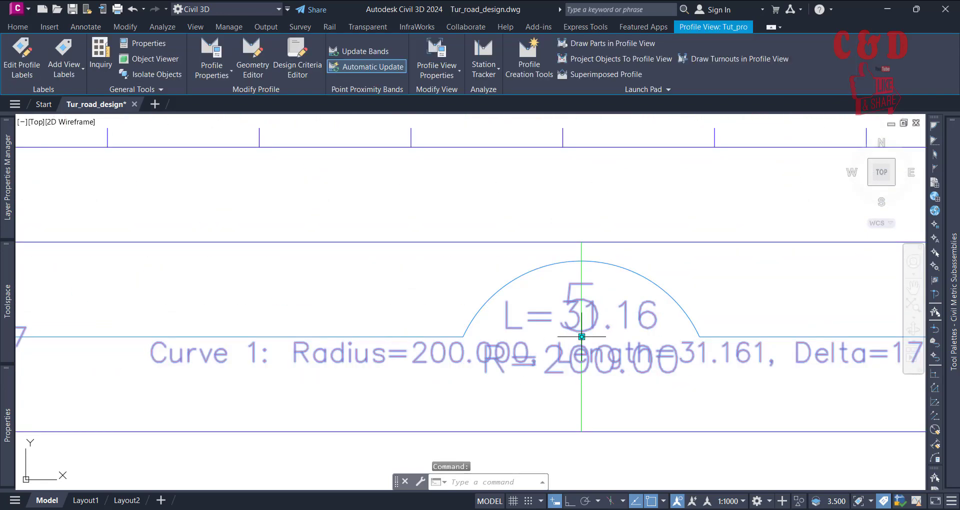
click(581, 336)
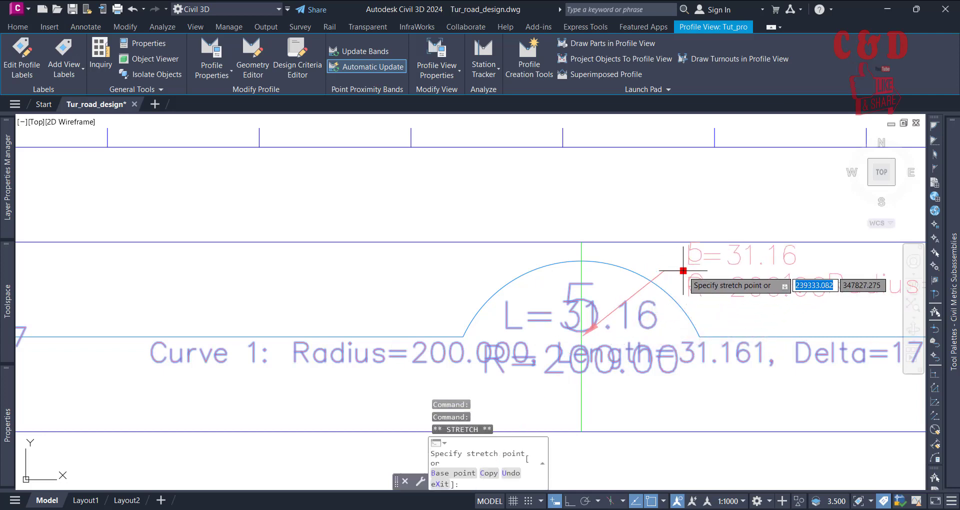
scroll(571, 322, down, 5)
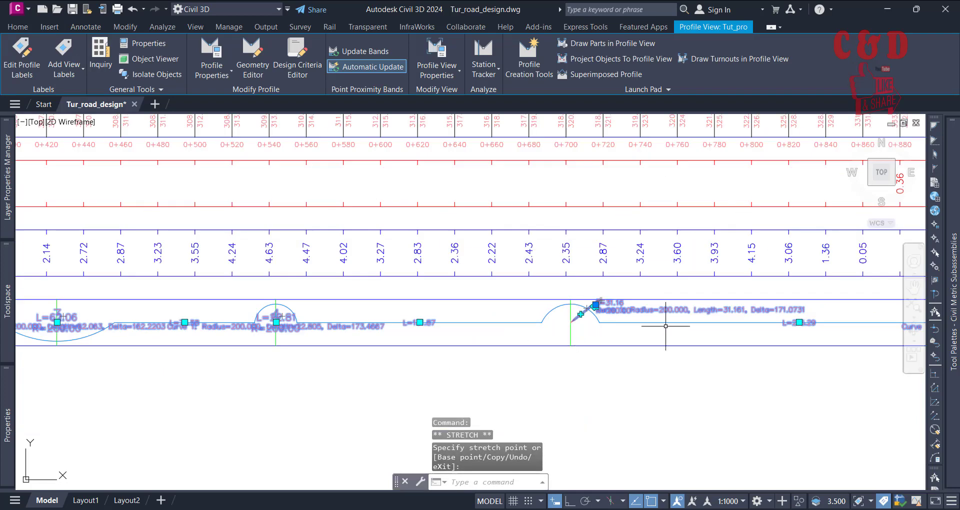
scroll(655, 325, up, 2)
key(Escape)
scroll(650, 319, up, 4)
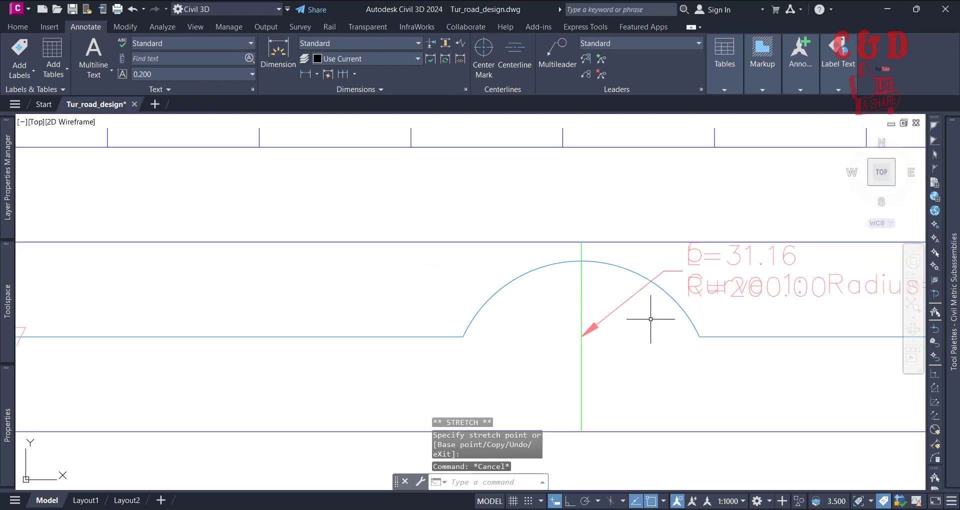
key(ctrl+z)
Step: Check the Horizontal Geometry band's title box, select the Tut_pro profile view and reopen its band settings
scroll(551, 368, down, 6)
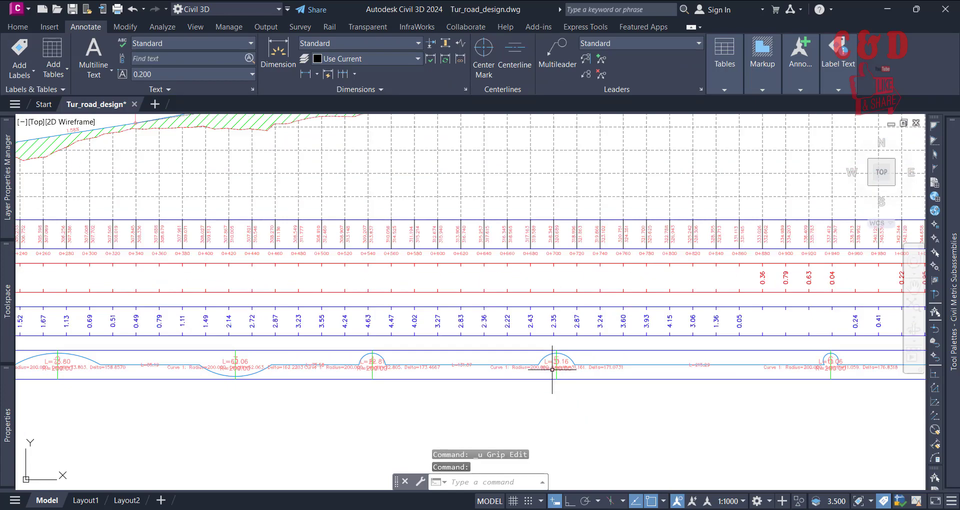
scroll(552, 369, down, 5)
scroll(409, 375, up, 5)
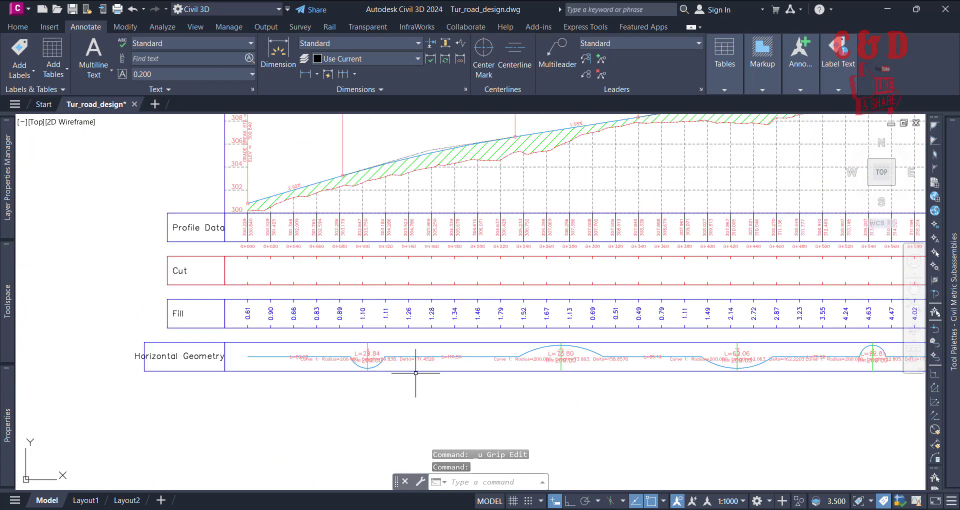
scroll(337, 388, up, 3)
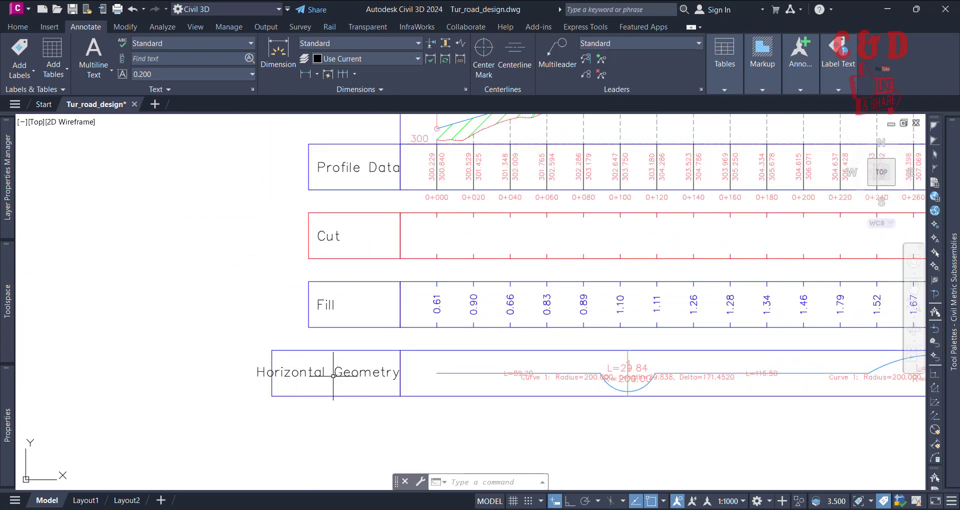
scroll(384, 428, down, 4)
scroll(386, 396, up, 4)
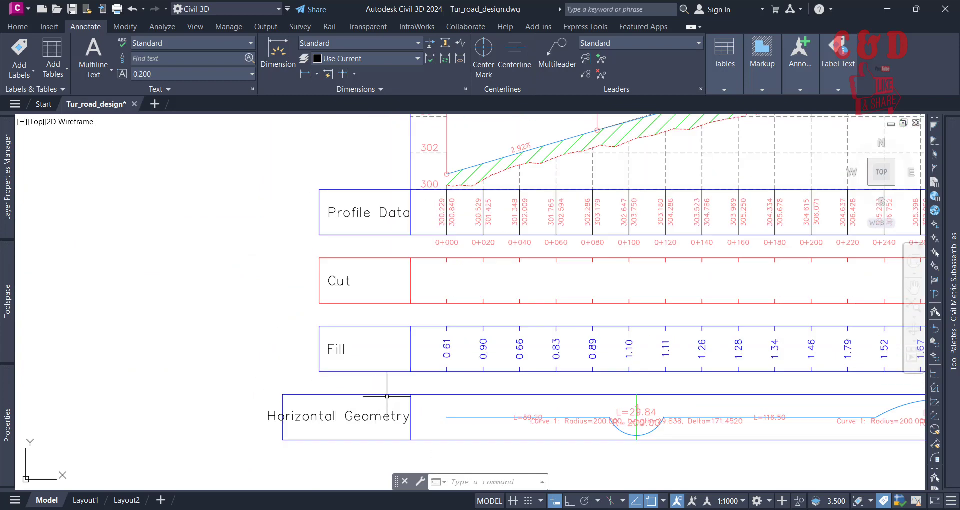
click(389, 394)
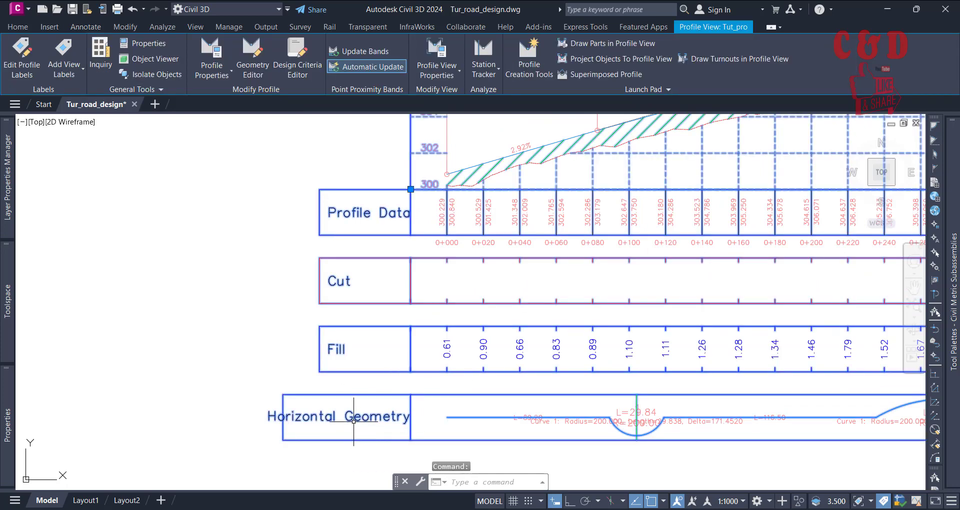
scroll(353, 432, down, 4)
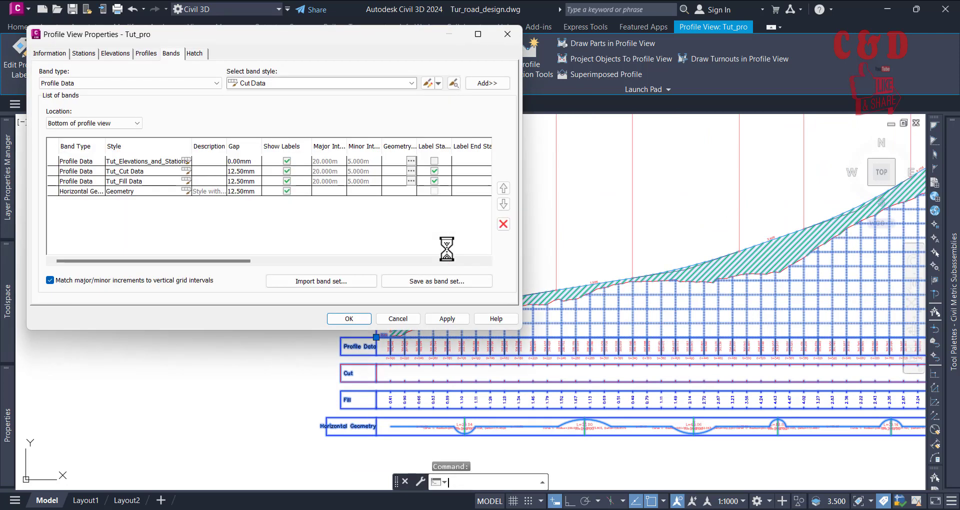
Step: Copy the horizontal geometry band's Geometry style and name the copy Tut_Geometry
click(185, 191)
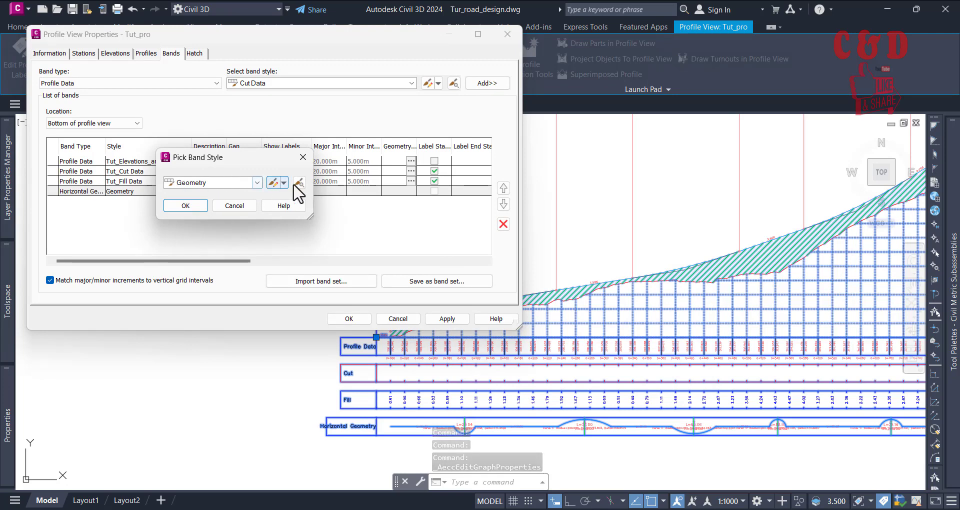
click(283, 182)
click(296, 204)
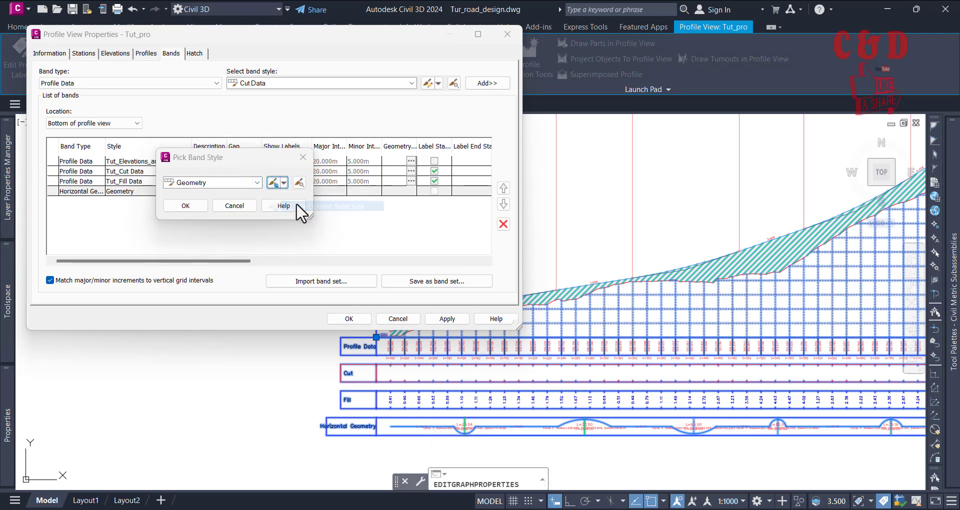
click(131, 104)
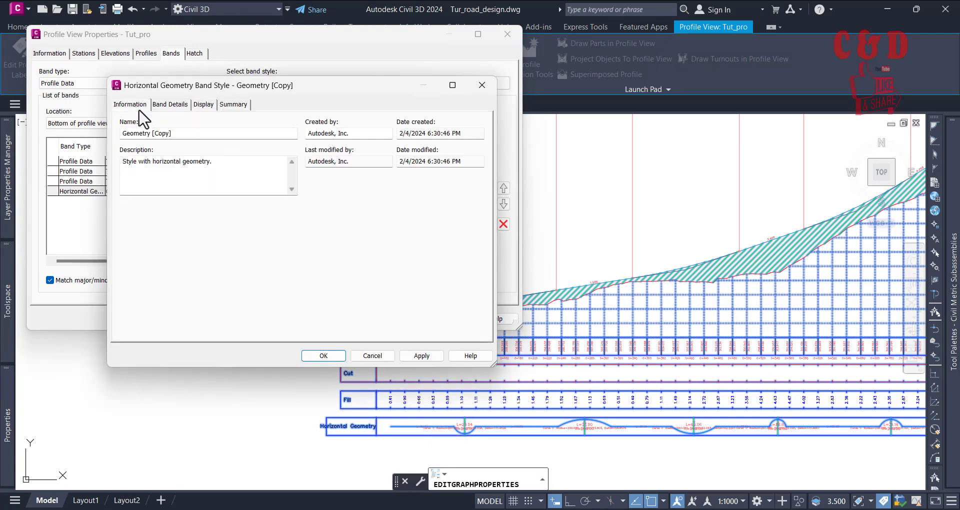
click(180, 134)
text(Tut_)
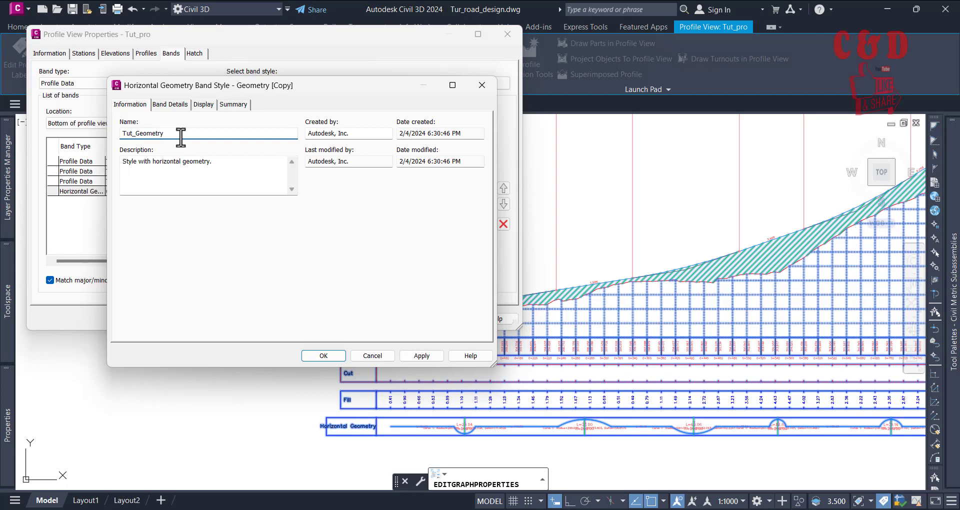
Step: Split the Tut_Geometry band title text into two lines, "Horizontal" above "Geometry", and save the style
click(202, 105)
click(169, 106)
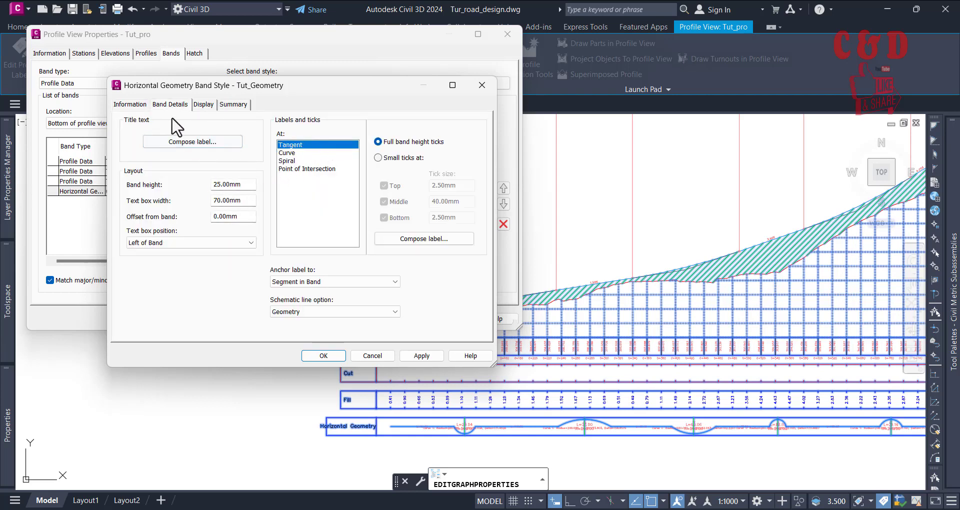
click(200, 143)
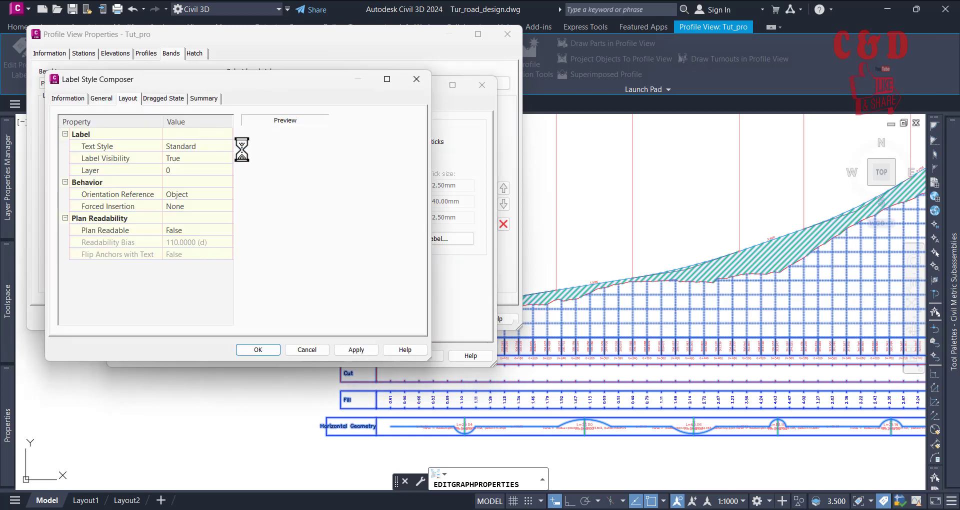
click(214, 227)
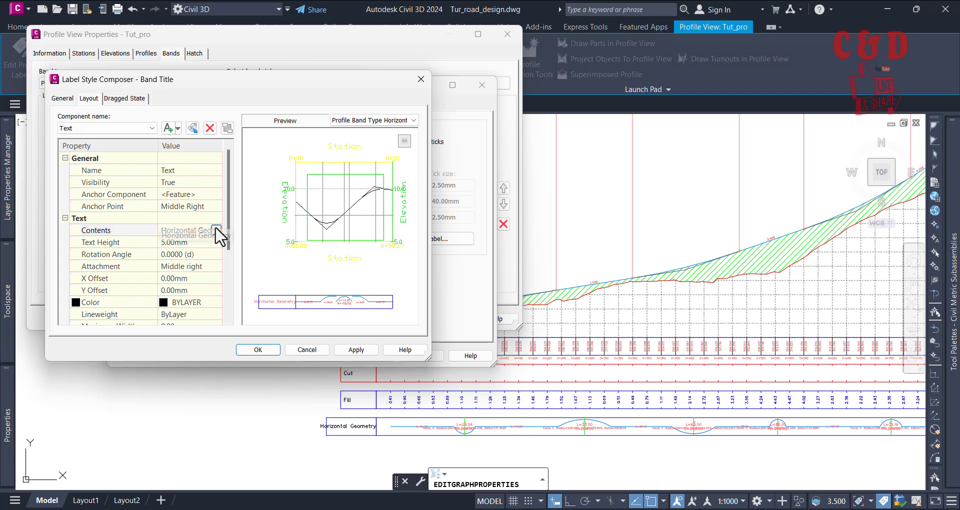
click(216, 230)
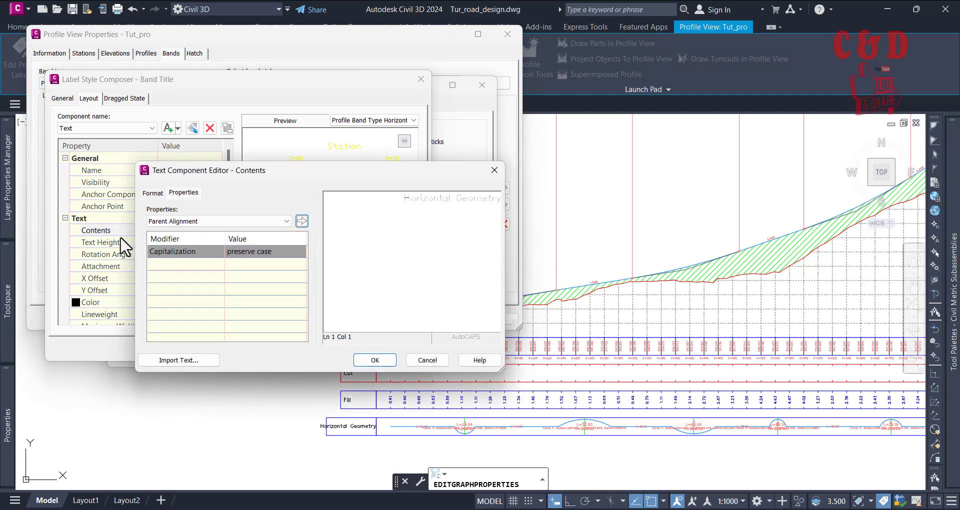
drag(294, 180, 356, 134)
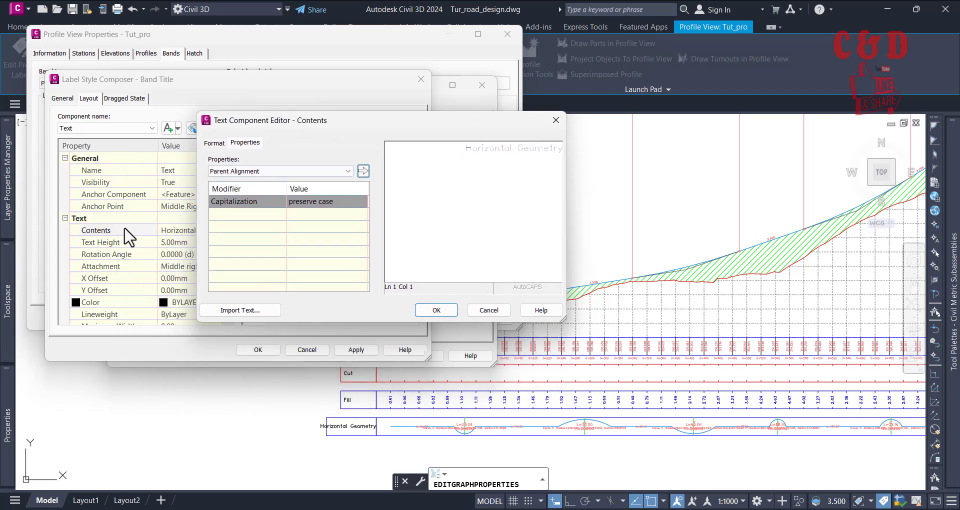
click(519, 149)
click(421, 309)
click(349, 350)
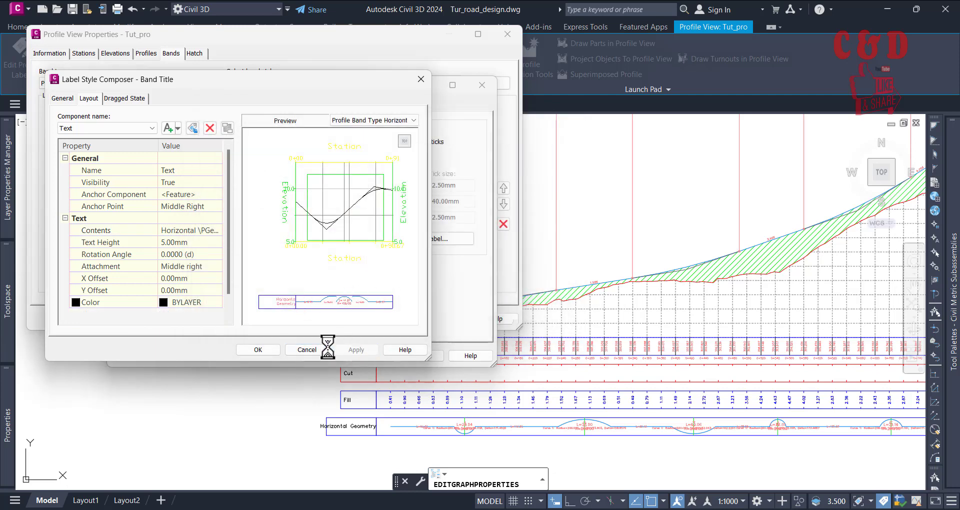
click(251, 349)
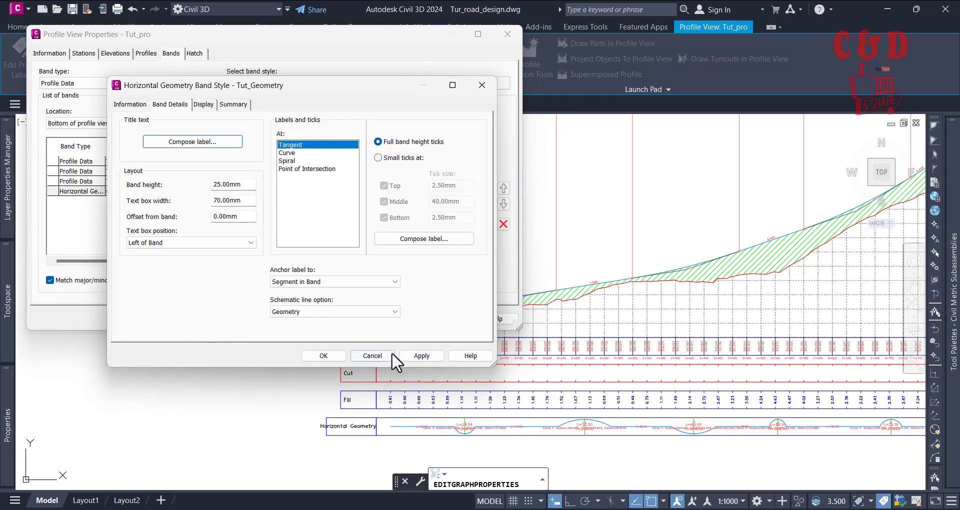
click(323, 355)
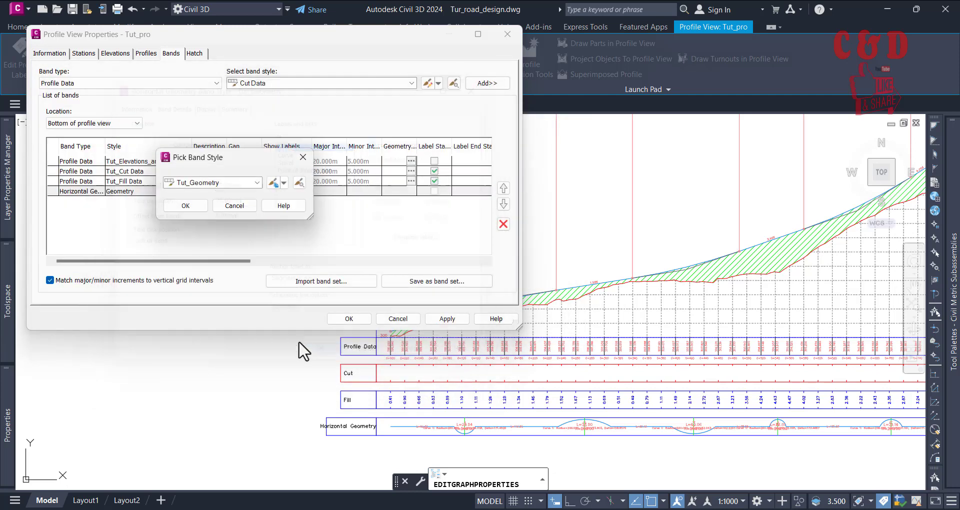
Step: Apply the Tut_Geometry style to the Horizontal Geometry band, and check the text box width in the Tut_Fill Data band style
click(186, 205)
click(446, 318)
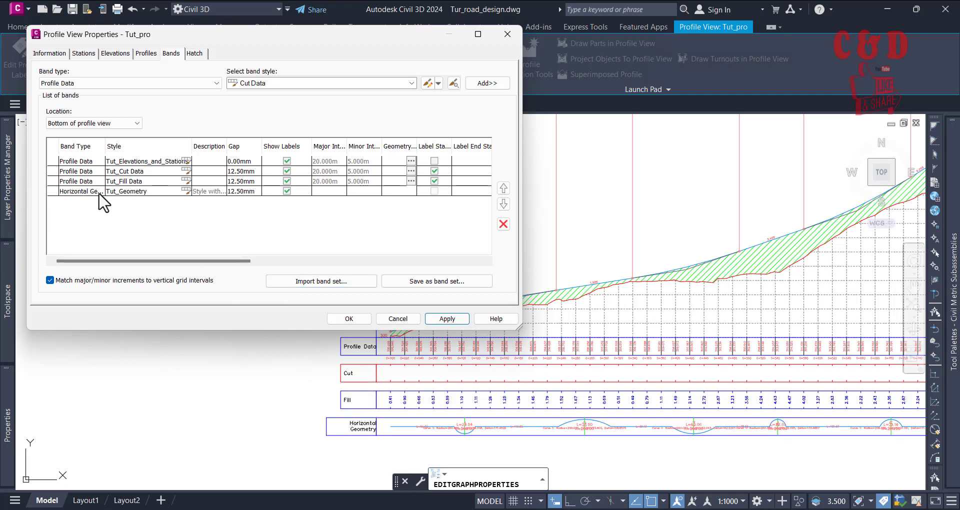
click(190, 181)
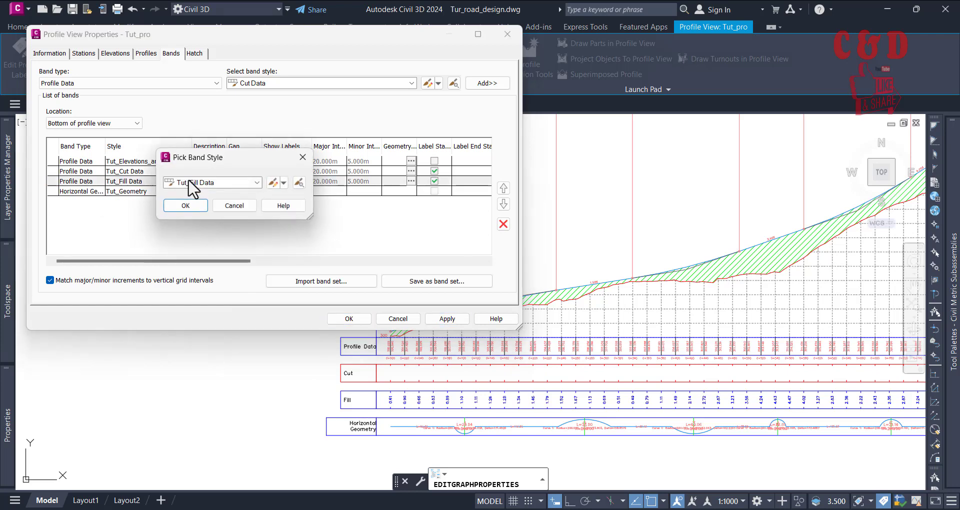
click(273, 182)
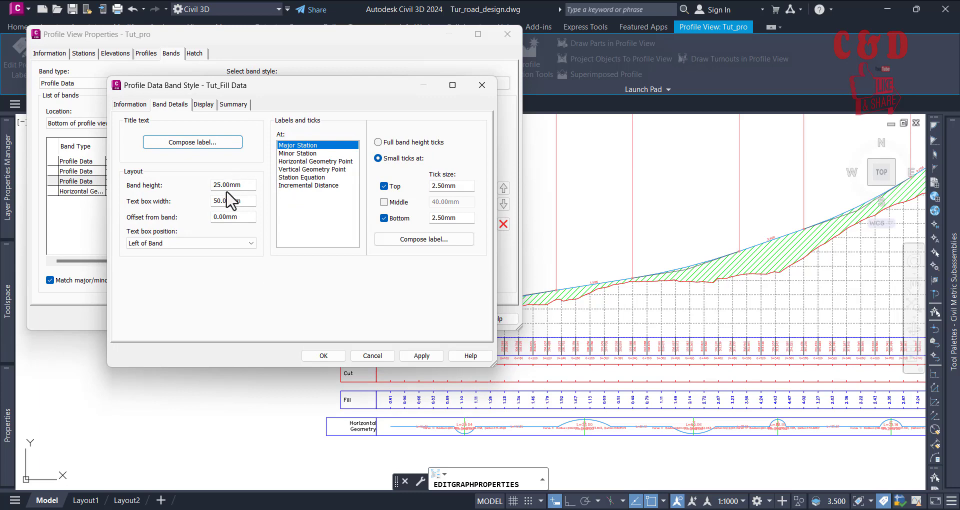
click(132, 105)
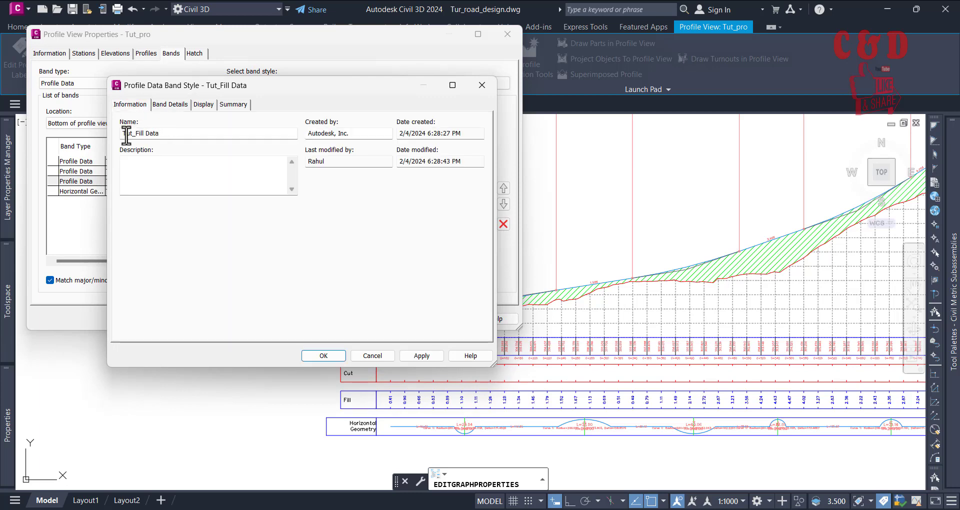
click(203, 105)
click(170, 105)
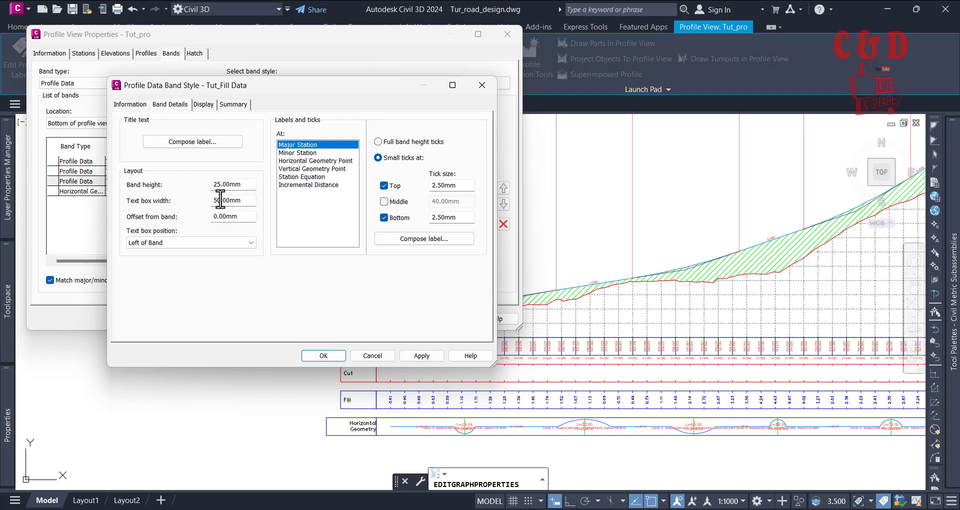
click(371, 355)
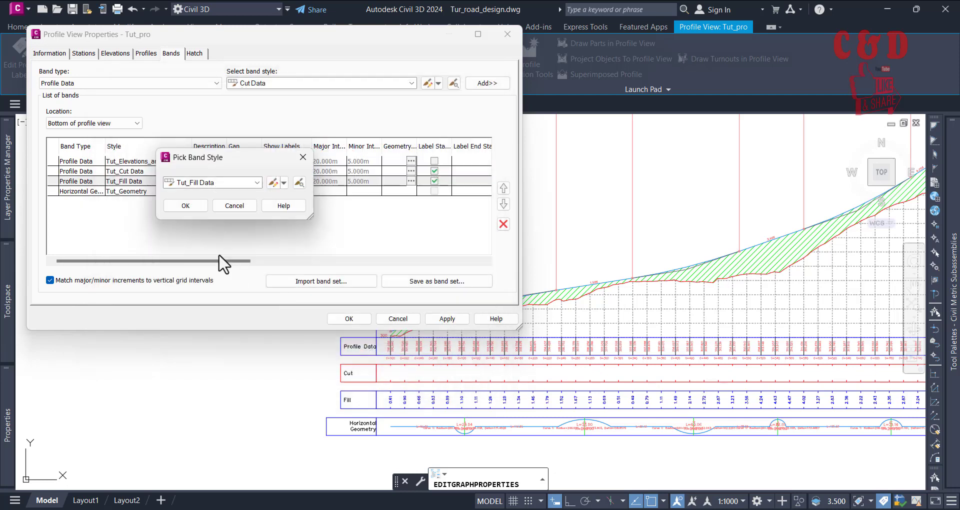
click(236, 206)
Step: Set the Tut_Geometry band style's text box width to 50 mm and apply it to the profile view
click(187, 192)
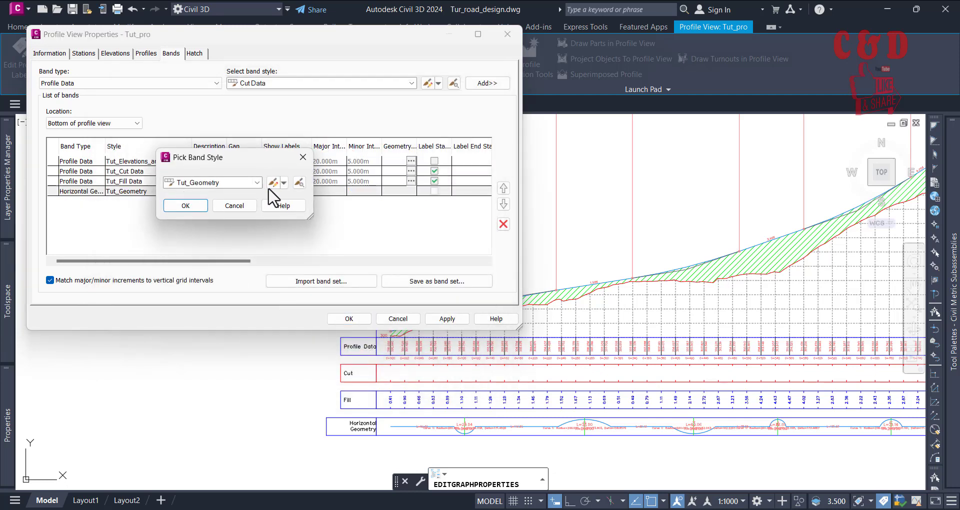
click(273, 183)
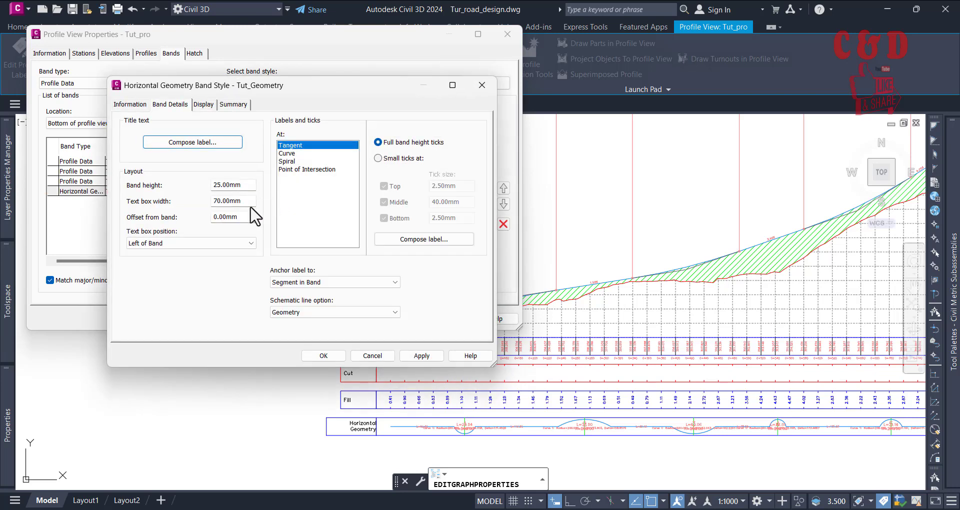
click(216, 201)
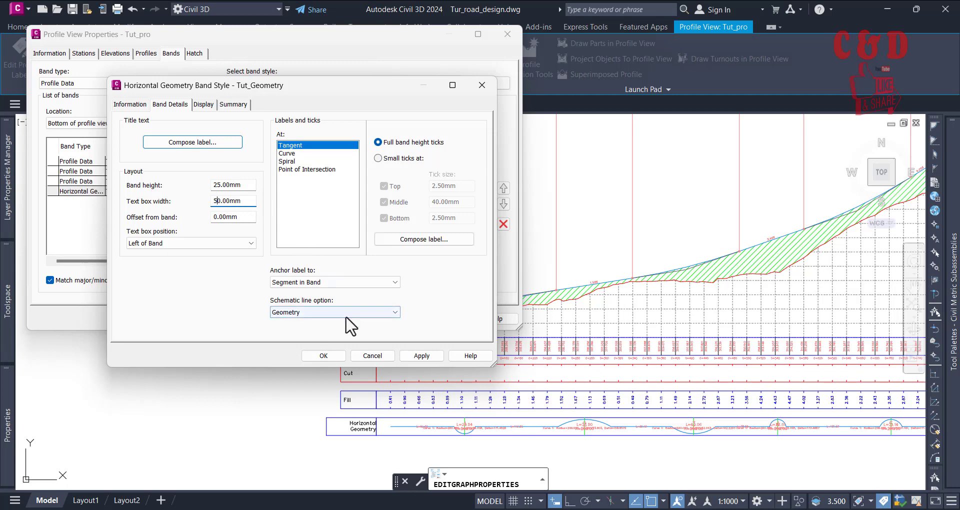
click(330, 356)
click(199, 207)
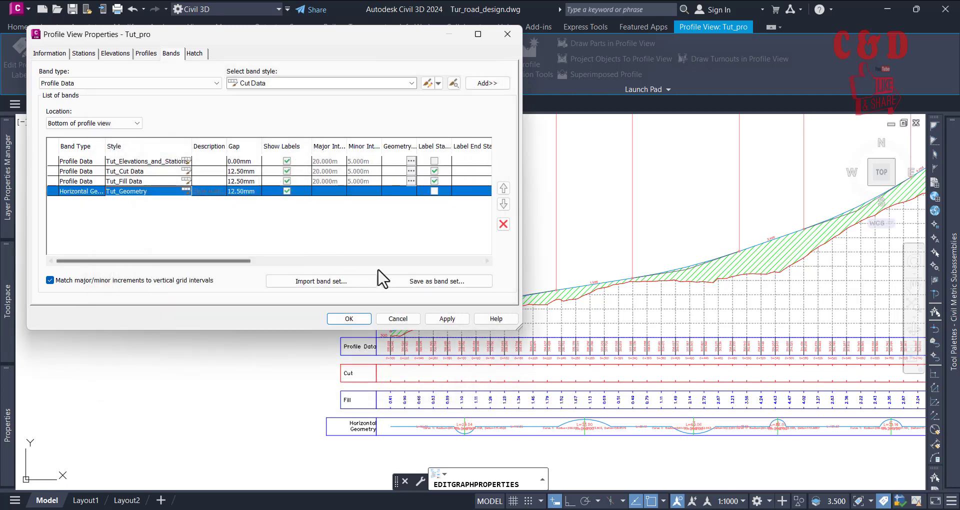
click(449, 319)
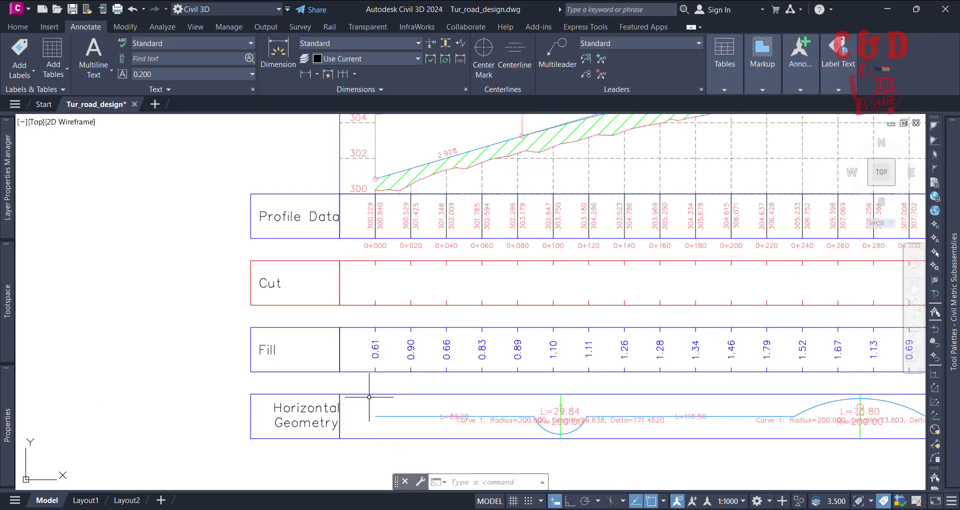
click(369, 396)
scroll(369, 396, down, 2)
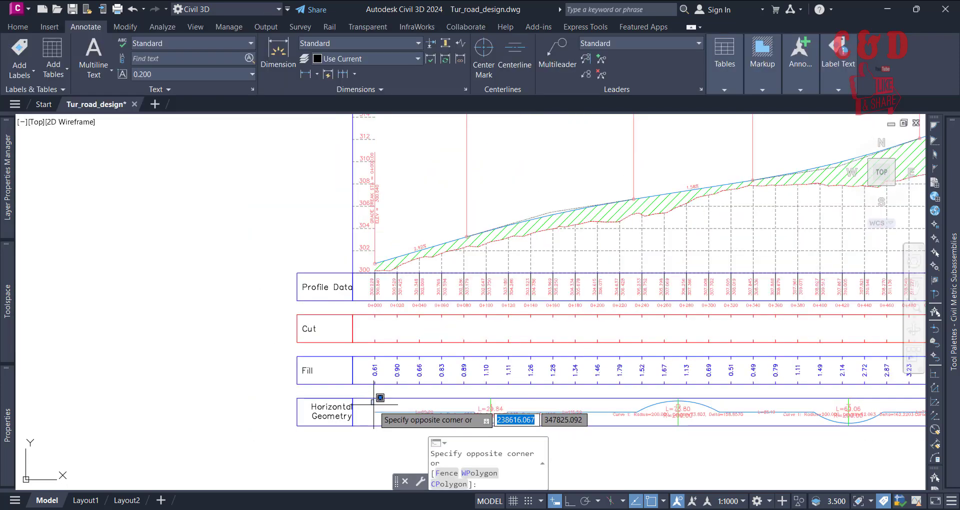
key(Escape)
Step: Add a Vertical Geometry band with the Geometry style to the bottom of the Tut_pro profile view and apply it
scroll(441, 378, down, 5)
scroll(440, 378, up, 2)
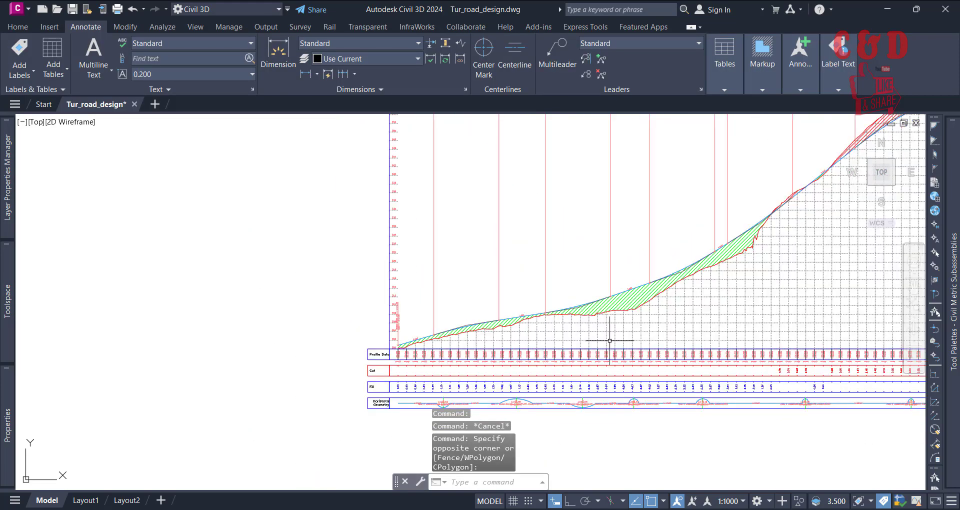
click(724, 365)
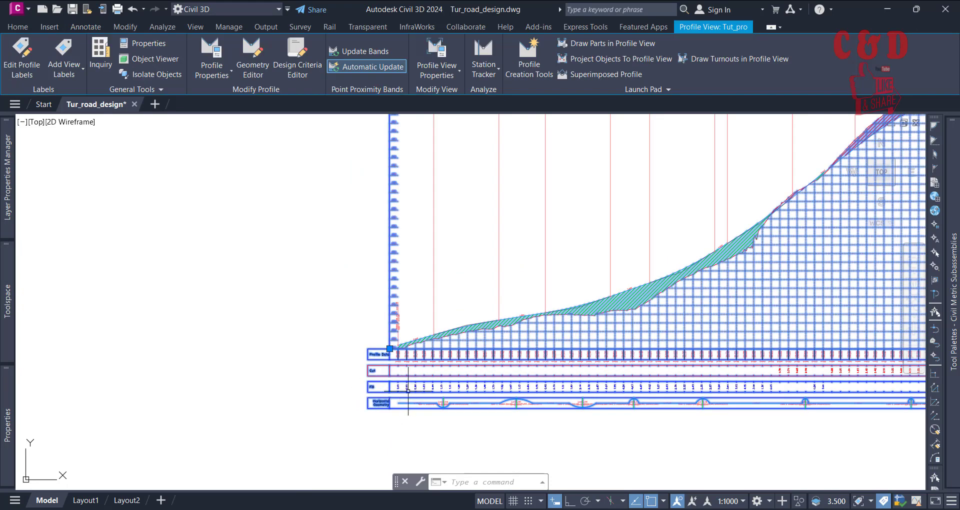
click(457, 53)
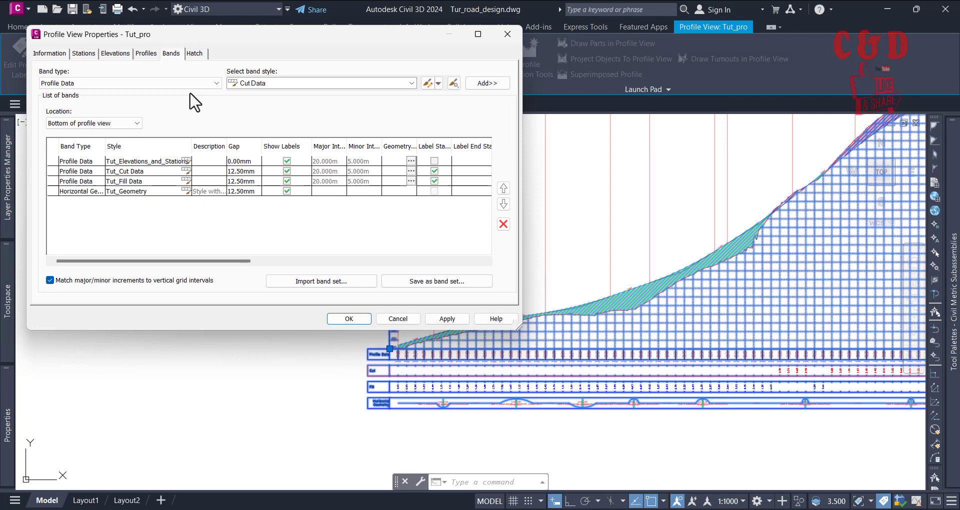
click(184, 83)
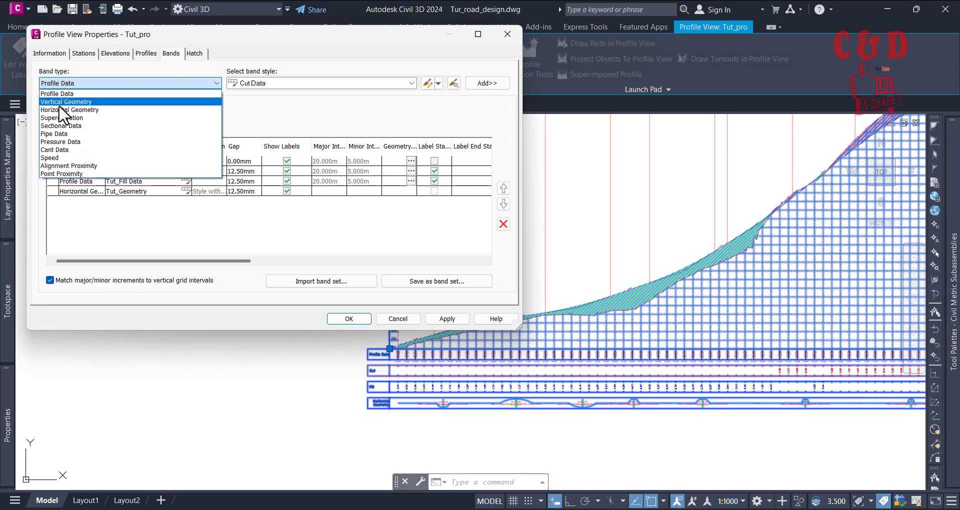
click(64, 102)
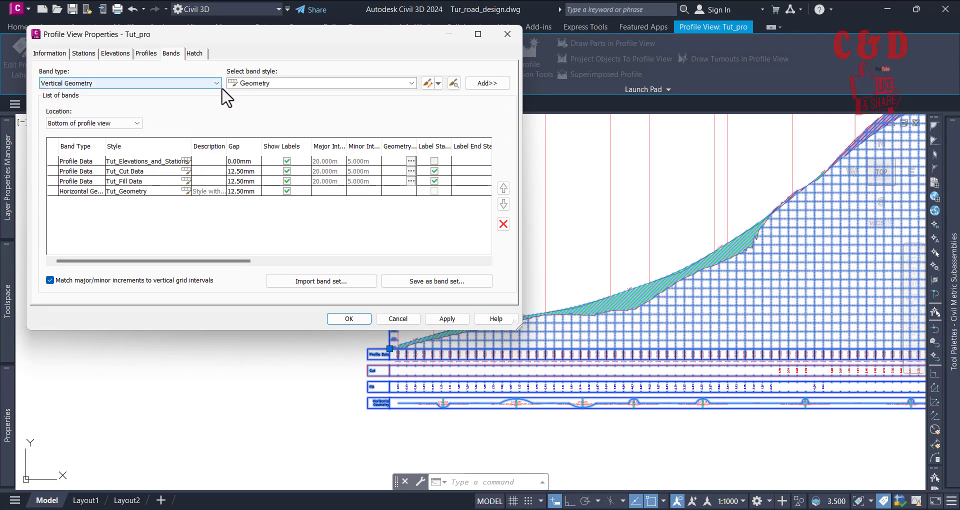
click(260, 84)
click(278, 84)
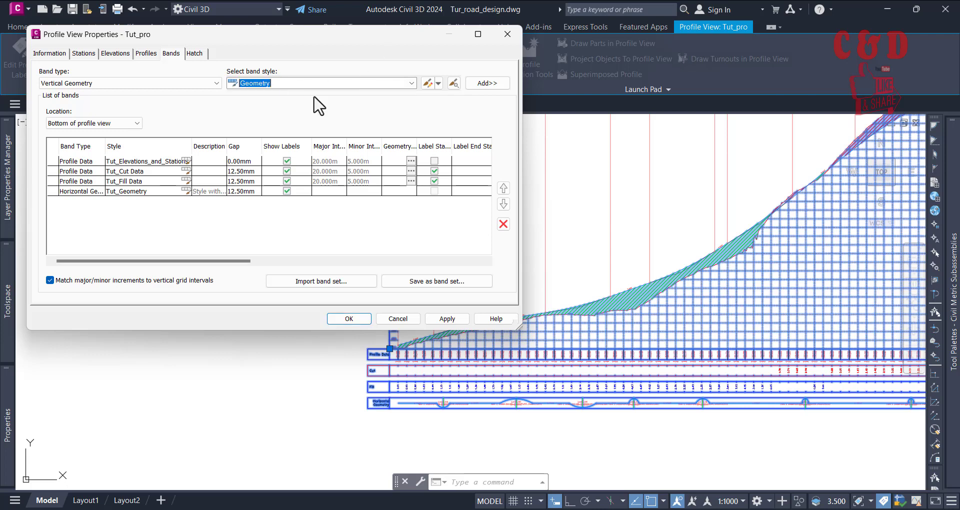
click(502, 82)
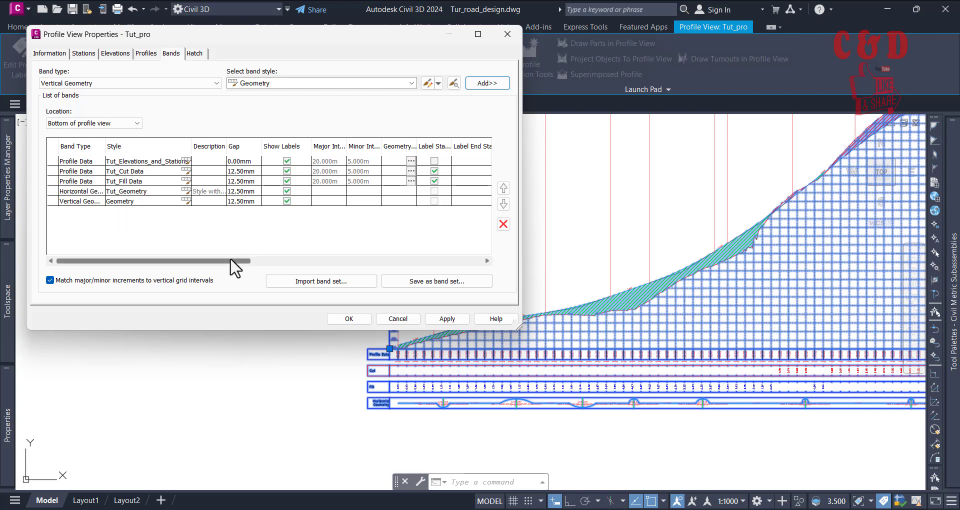
click(447, 319)
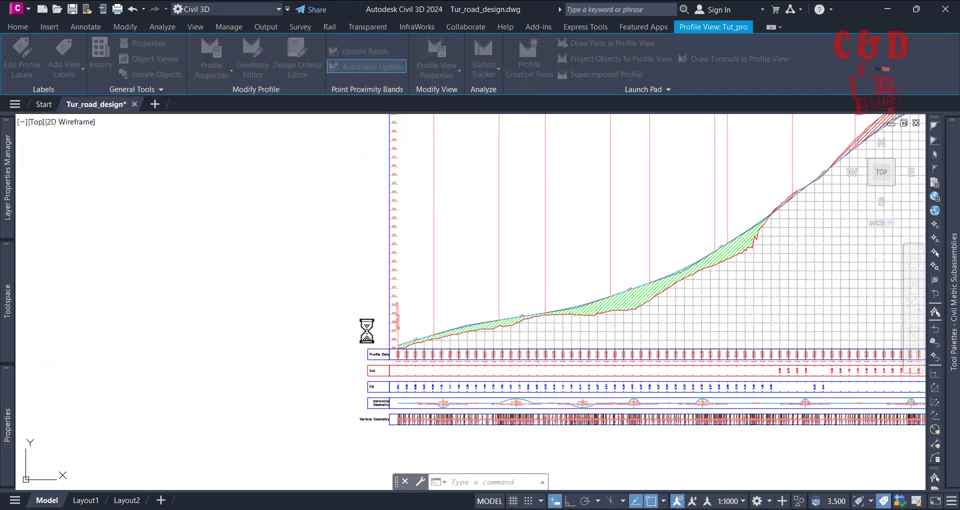
Step: Set Profile1 of the Vertical Geometry band to Tut_Dsn and apply the change to the profile view
scroll(406, 423, up, 10)
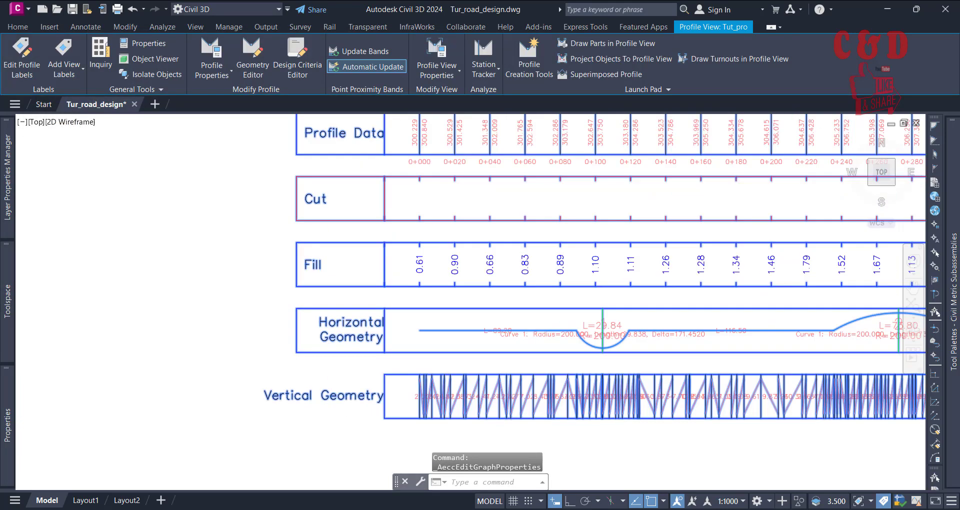
scroll(513, 385, down, 4)
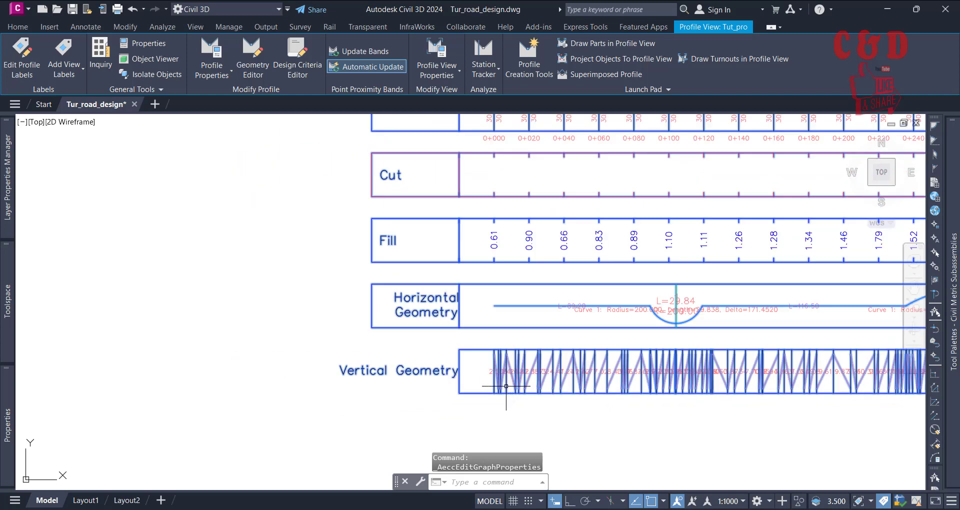
scroll(506, 386, up, 2)
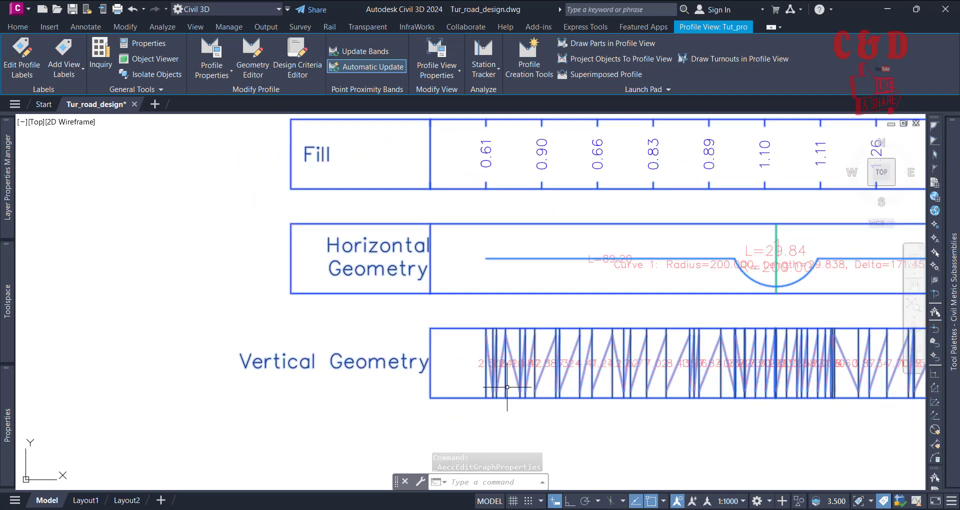
scroll(507, 386, down, 2)
scroll(545, 395, down, 4)
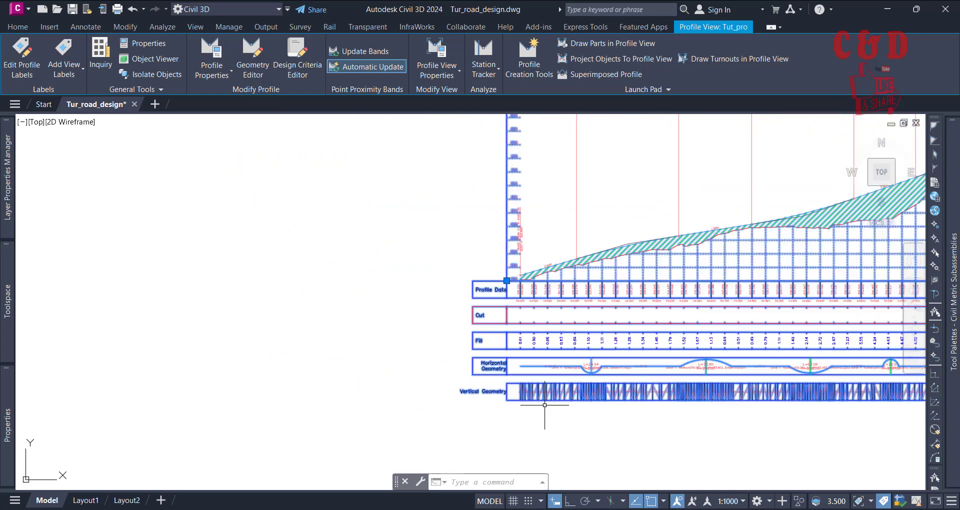
scroll(583, 373, up, 2)
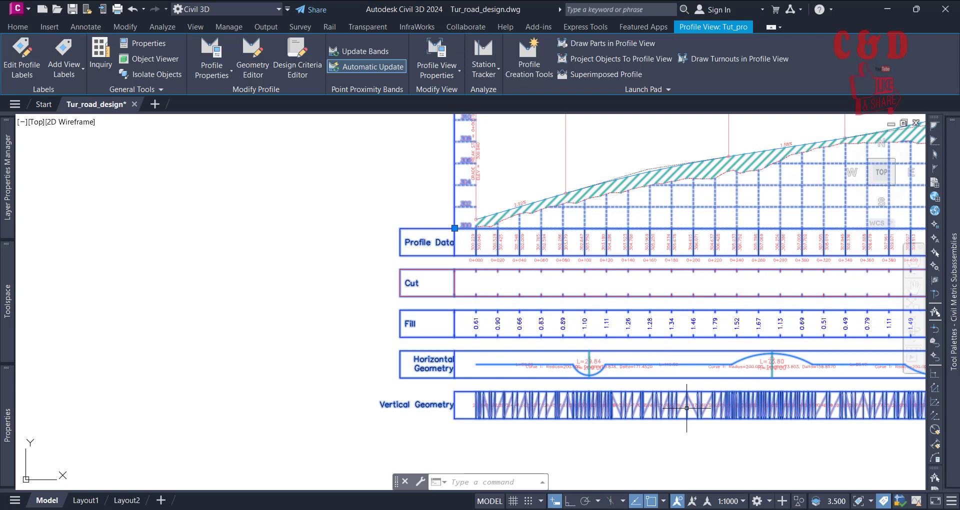
click(437, 58)
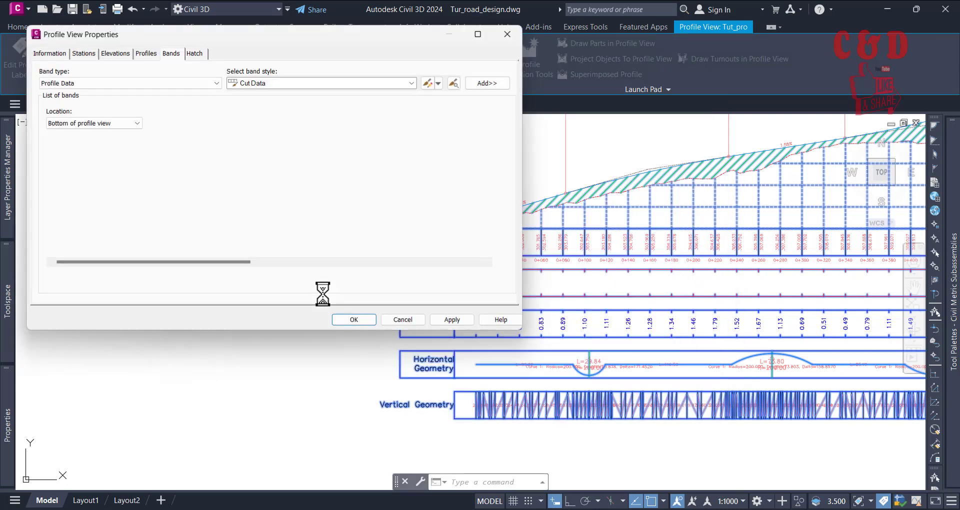
drag(216, 258, 481, 260)
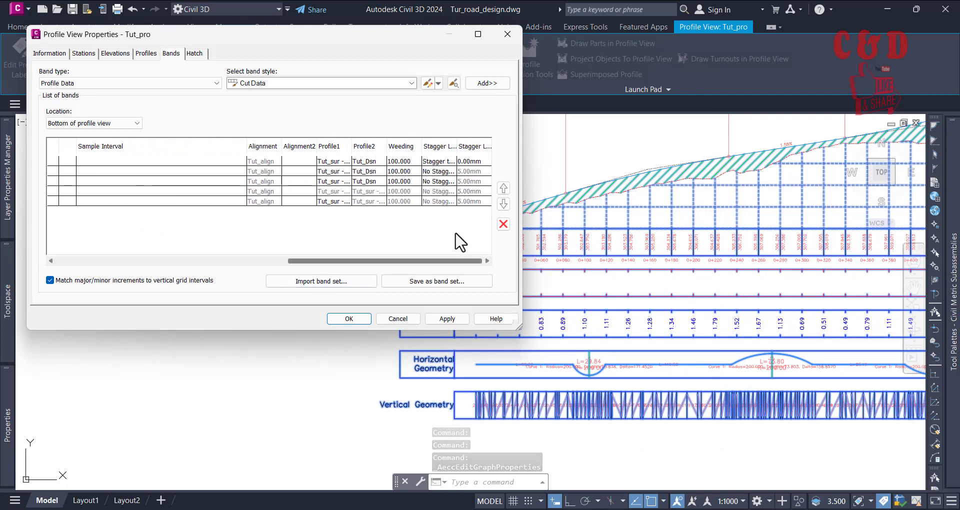
click(330, 202)
click(331, 202)
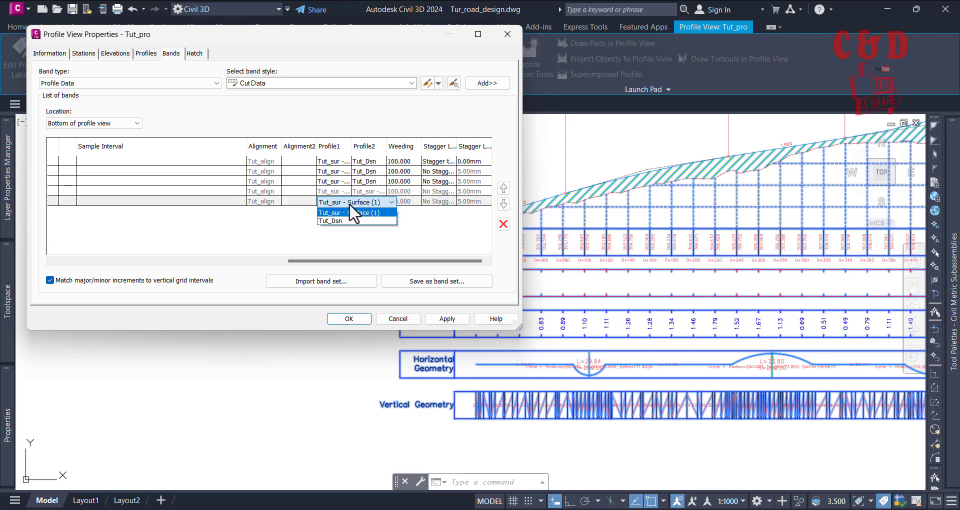
click(330, 221)
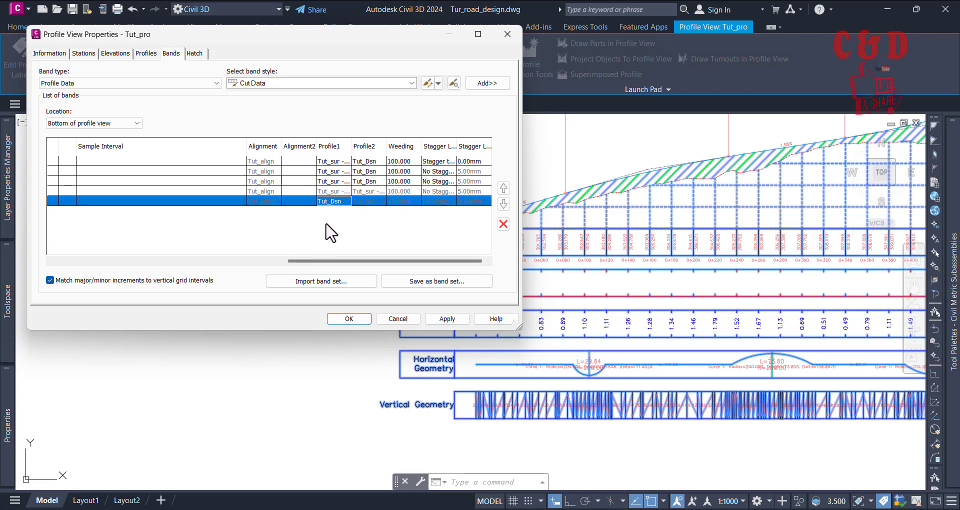
click(446, 318)
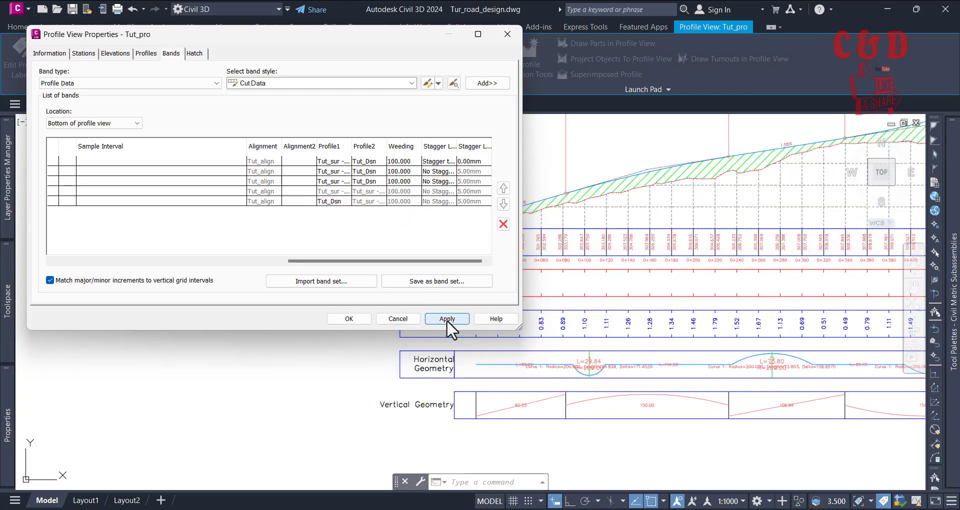
click(349, 319)
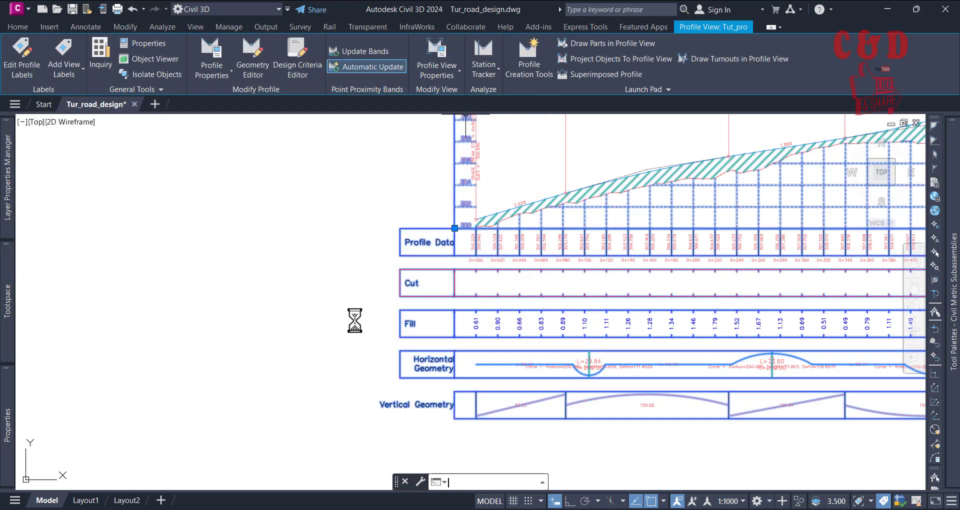
Step: Examine the Vertical Geometry band's tangent and curve segments against the design profile line above the bands
scroll(499, 414, up, 6)
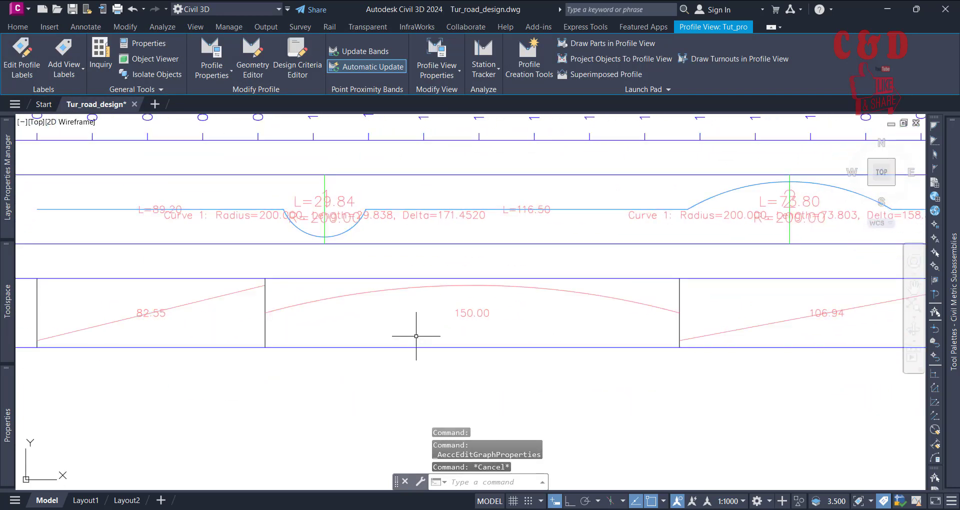
key(Escape)
scroll(413, 388, down, 5)
scroll(273, 154, up, 3)
scroll(273, 154, up, 2)
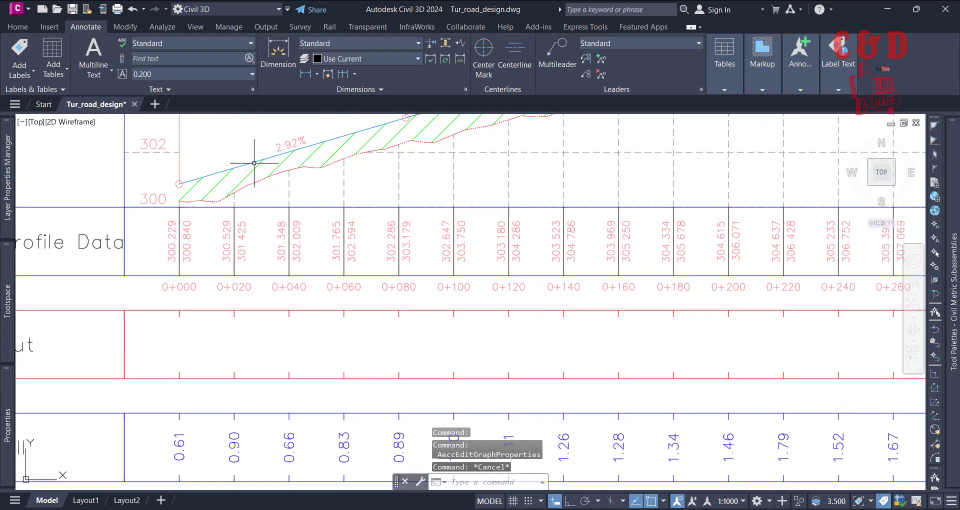
scroll(193, 274, down, 3)
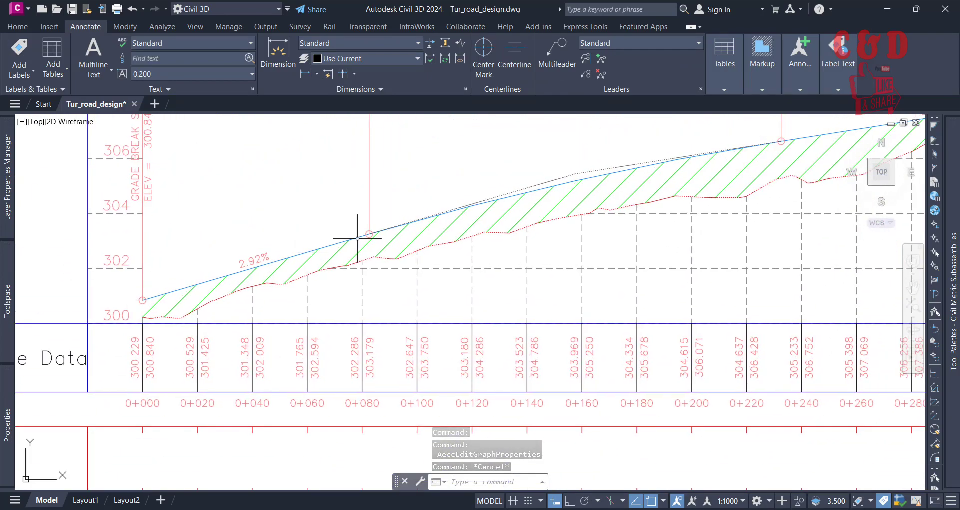
scroll(317, 228, down, 3)
scroll(288, 369, up, 8)
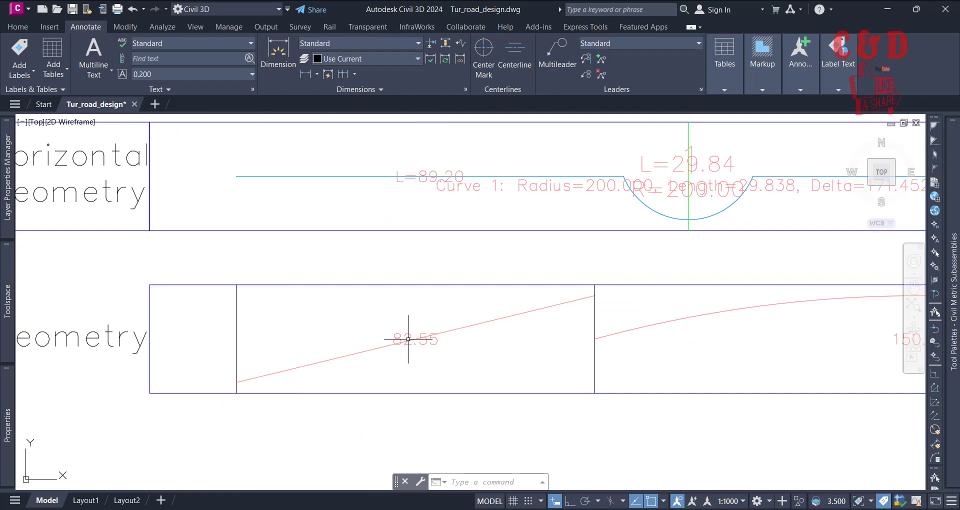
Step: Inspect the length labels of the Vertical Geometry band's curve segments and compare the band with the profile above it
scroll(395, 358, down, 6)
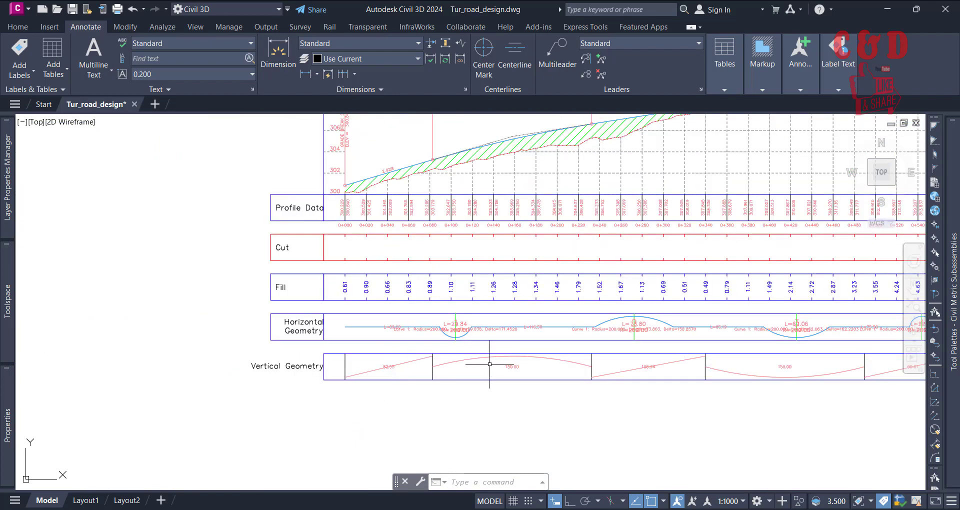
middle_drag(428, 316, 351, 397)
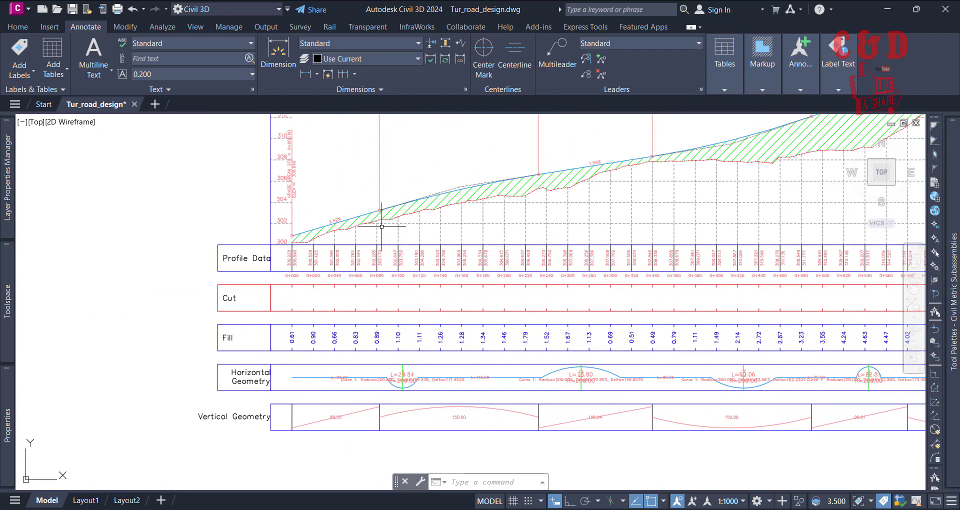
scroll(440, 397, up, 6)
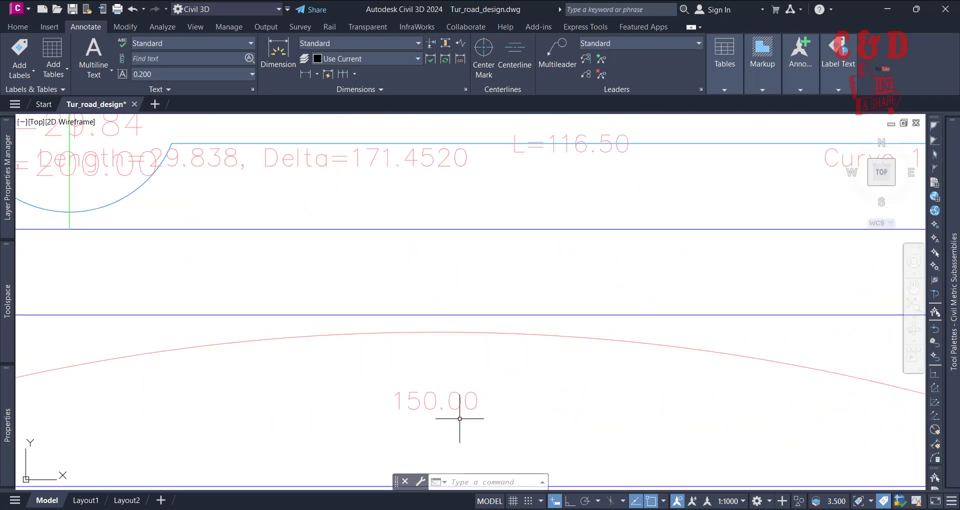
click(480, 398)
click(473, 402)
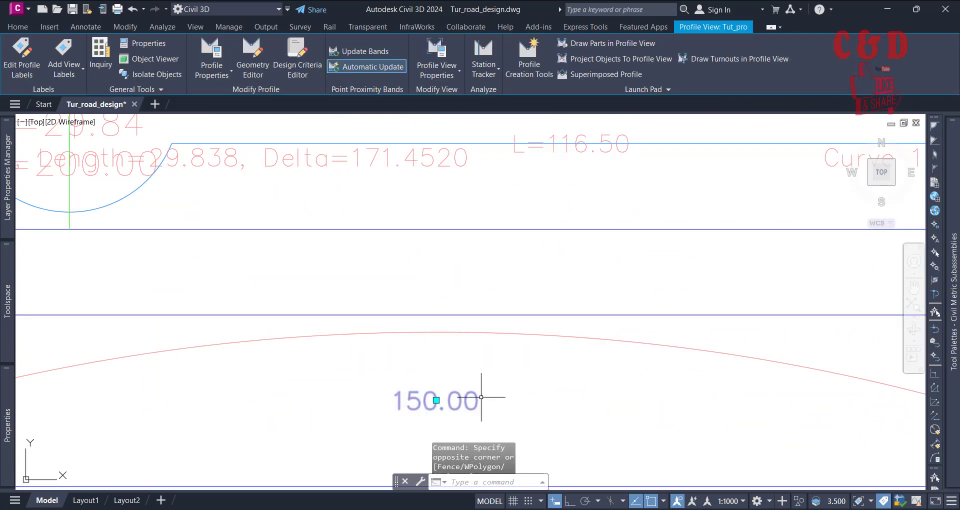
scroll(487, 407, down, 6)
key(Escape)
key(Escape)
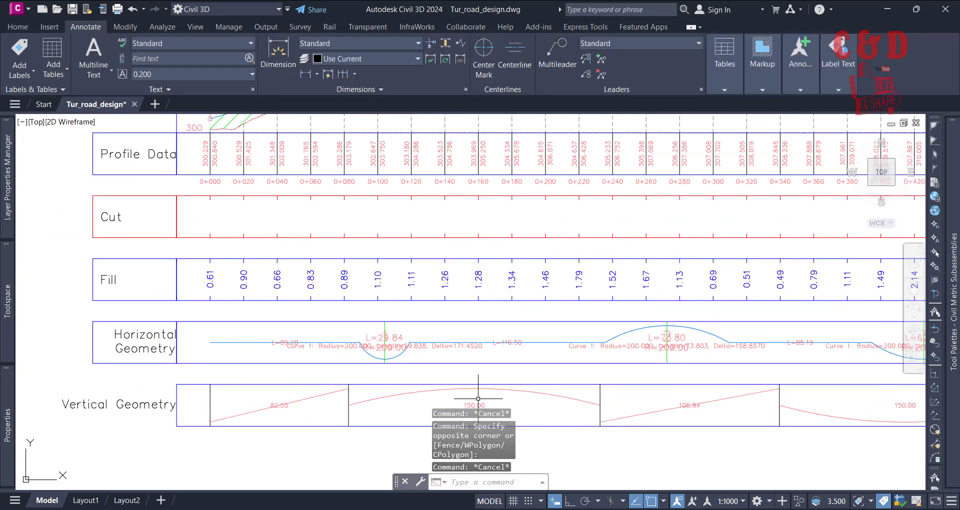
scroll(508, 400, down, 3)
scroll(444, 258, up, 1)
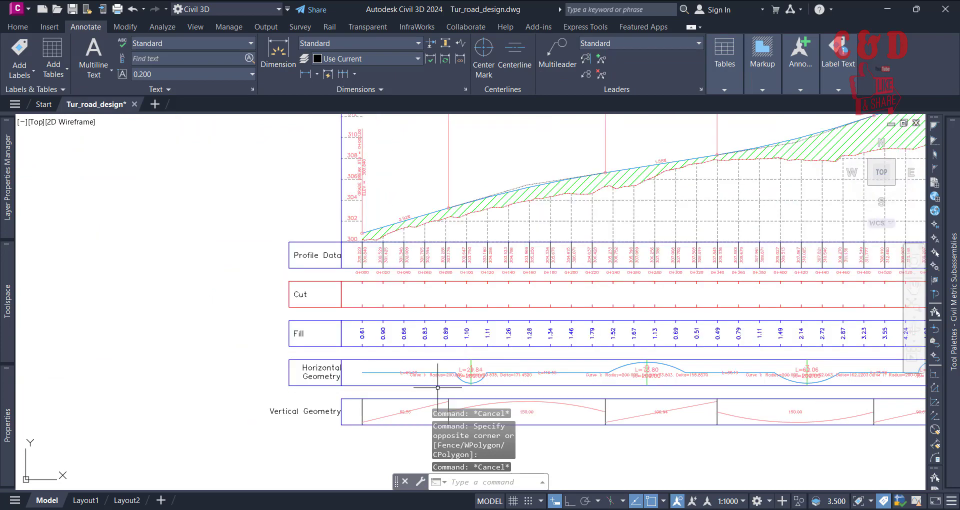
Step: Copy the Vertical Geometry band's Geometry style in the Tut_pro profile view properties and name the copy tut_Geometry
click(444, 222)
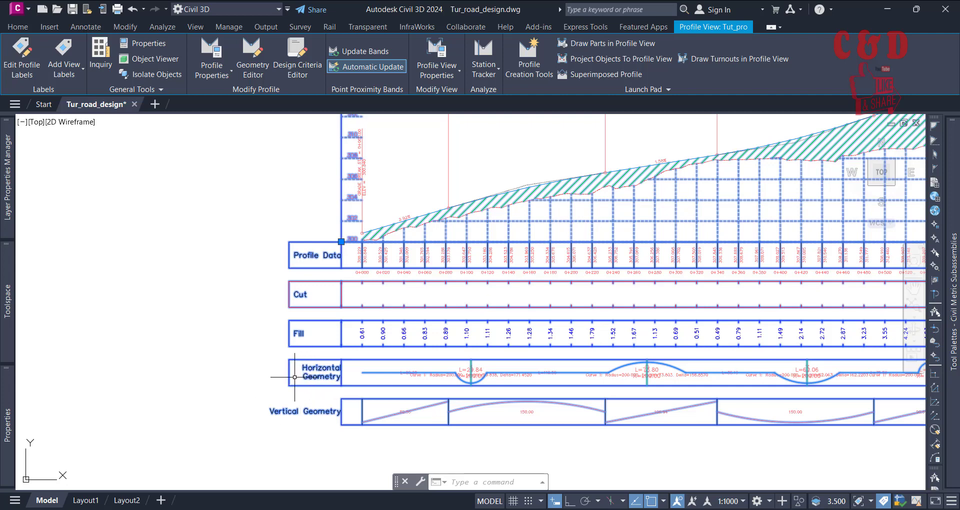
click(449, 53)
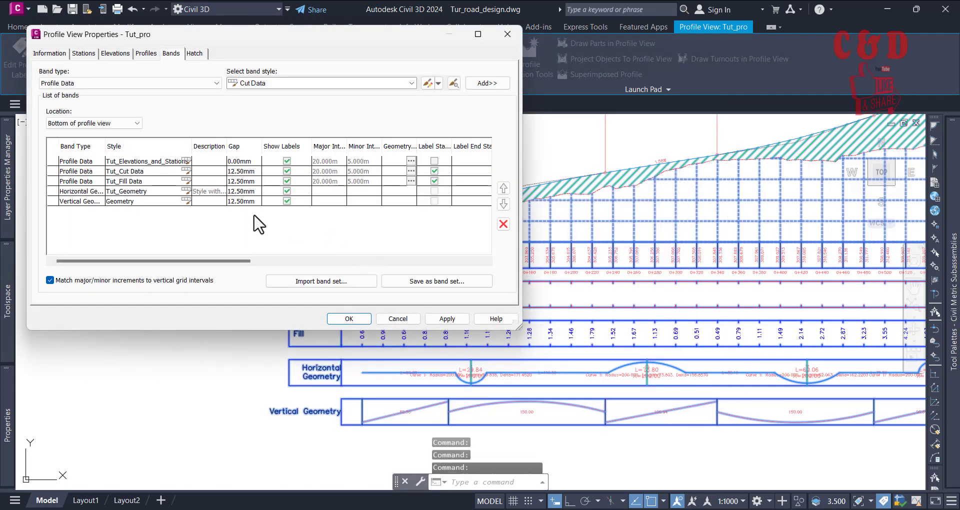
click(187, 200)
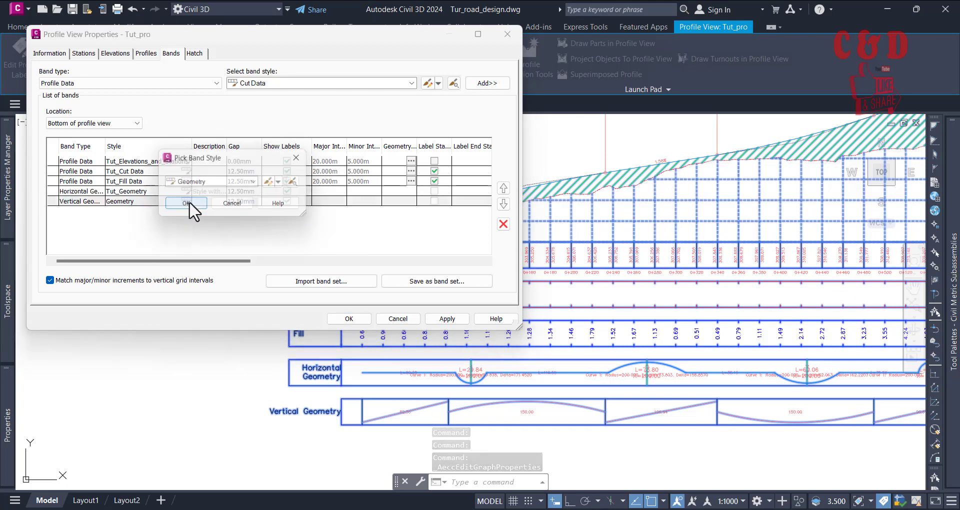
click(268, 183)
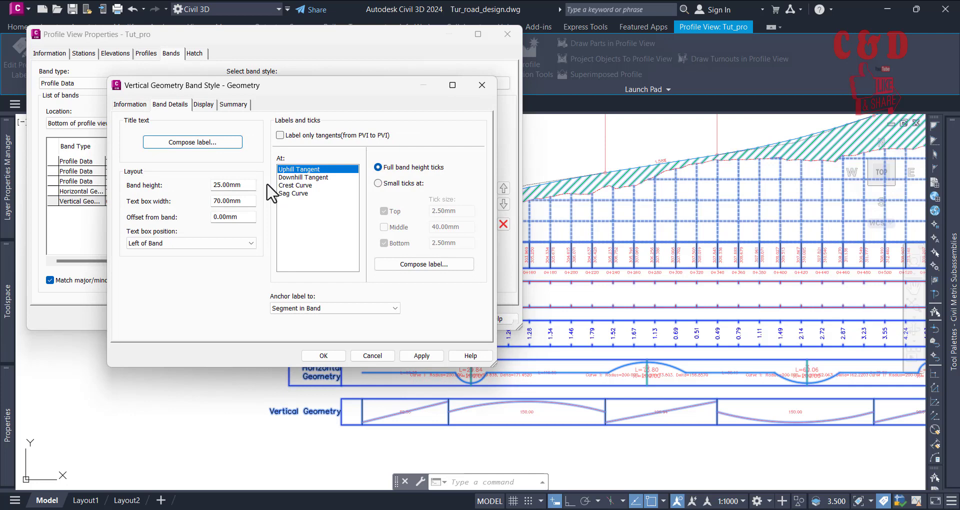
click(377, 356)
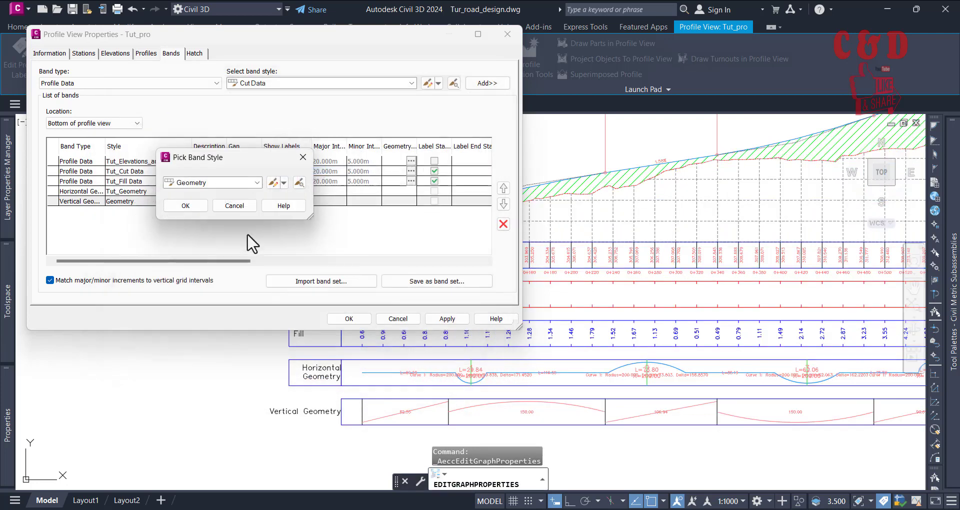
click(284, 183)
click(293, 205)
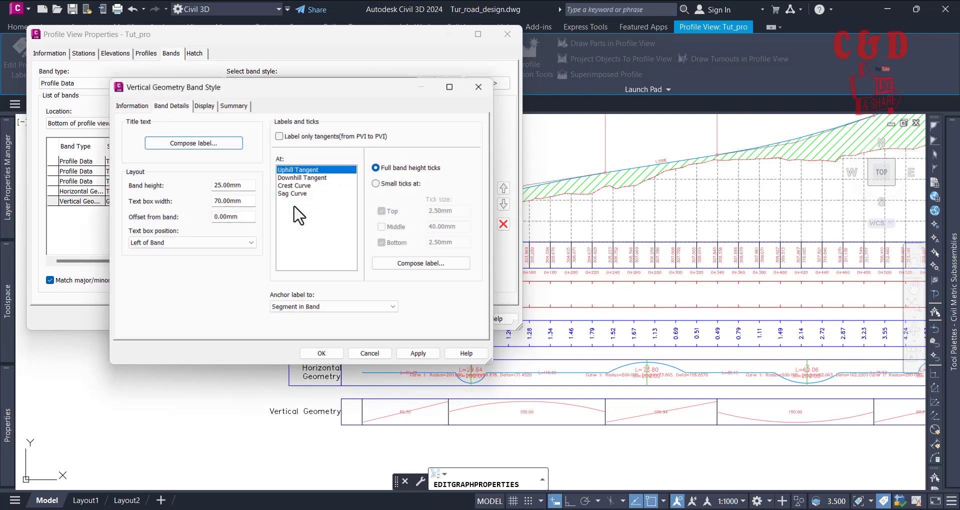
click(130, 104)
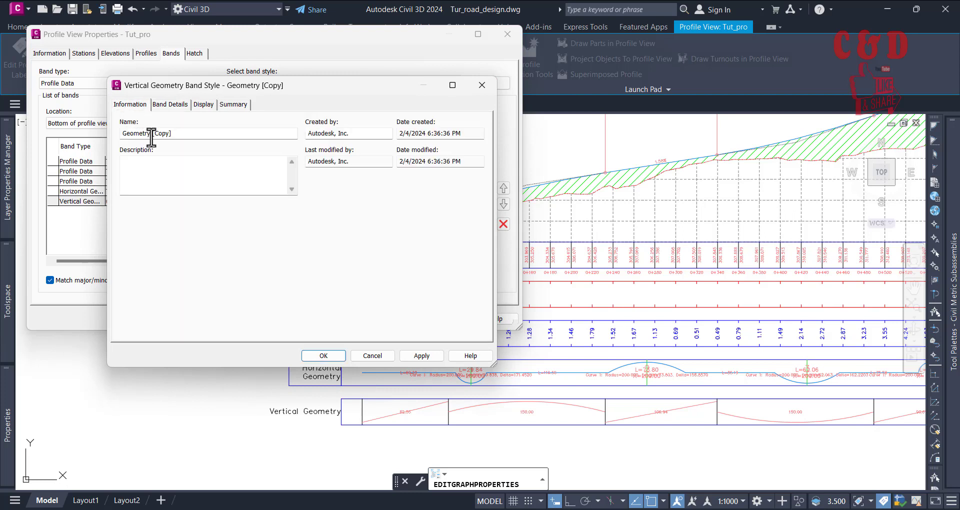
drag(173, 138, 152, 136)
Step: Turn on the Band Title Box component's visibility in the tut_Geometry vertical geometry band style
click(200, 106)
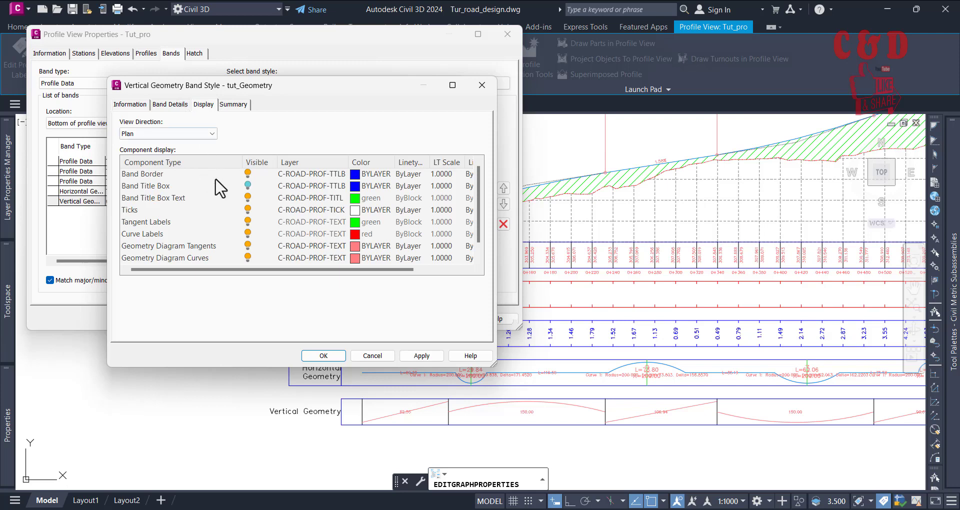
click(247, 198)
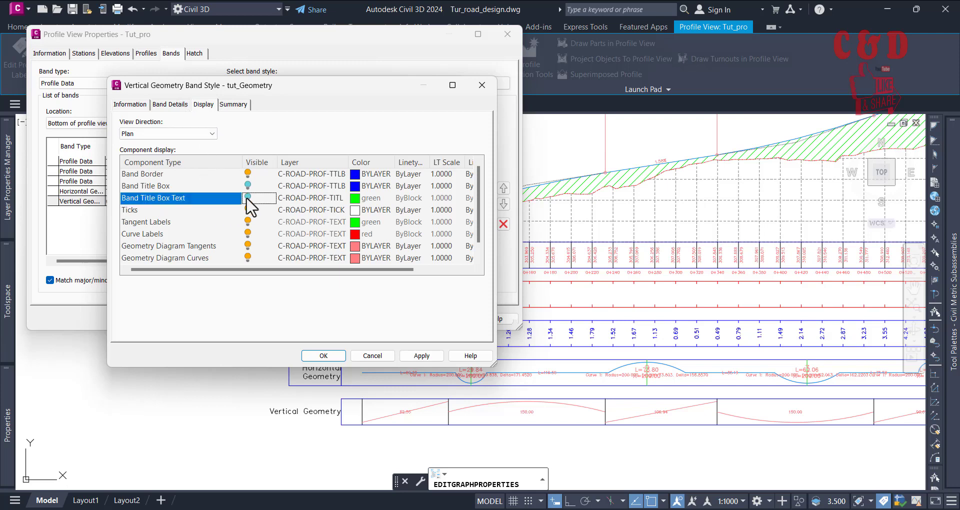
click(247, 186)
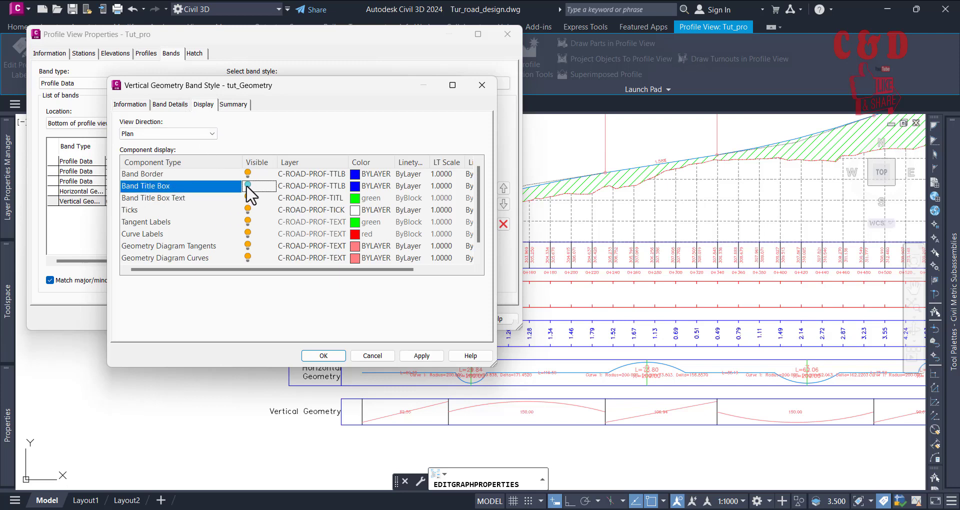
Step: Set the text box width of the tut_Geometry vertical geometry band style to 50 mm
click(170, 104)
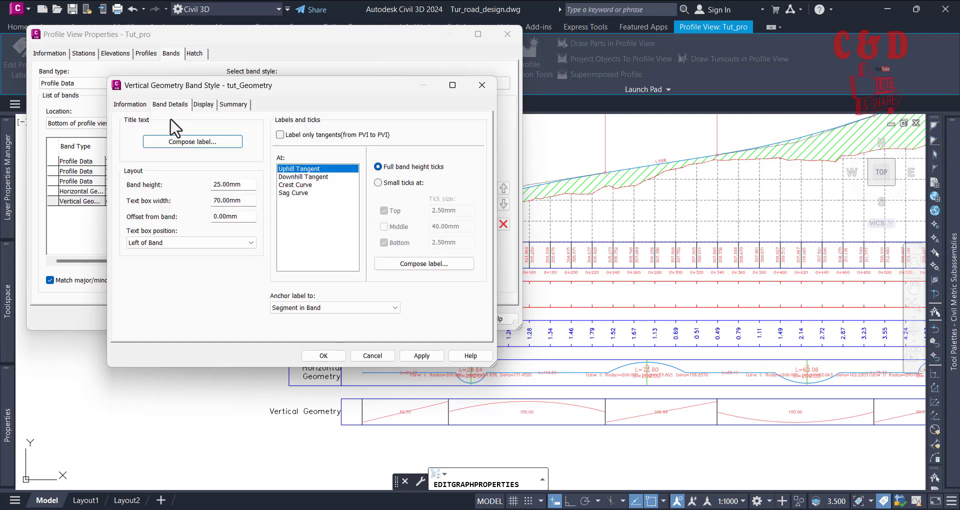
click(193, 142)
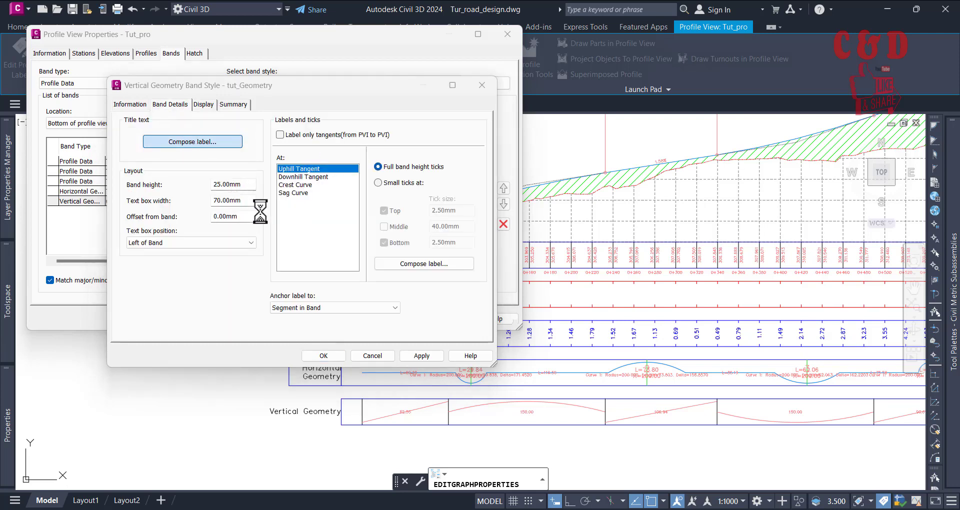
click(306, 350)
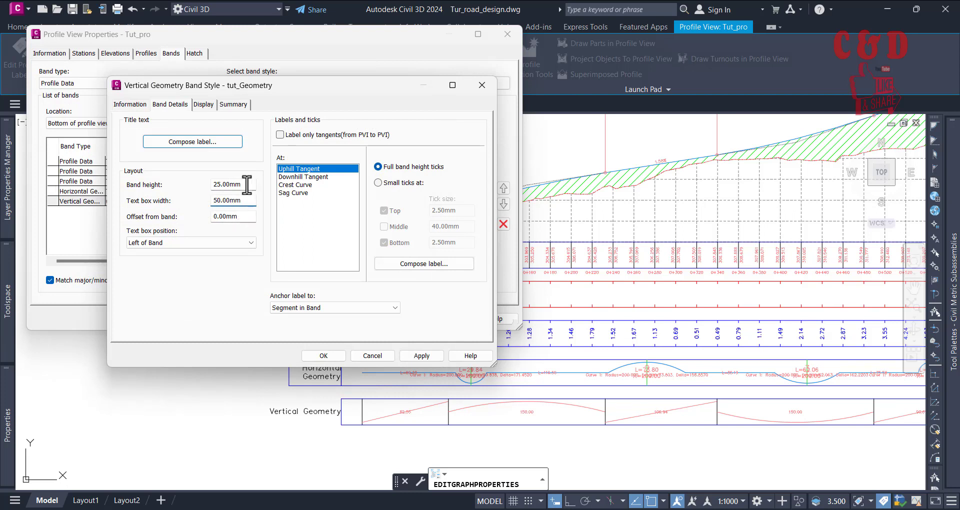
Step: Open the text contents of the tut_Geometry style's band title label for editing
click(192, 142)
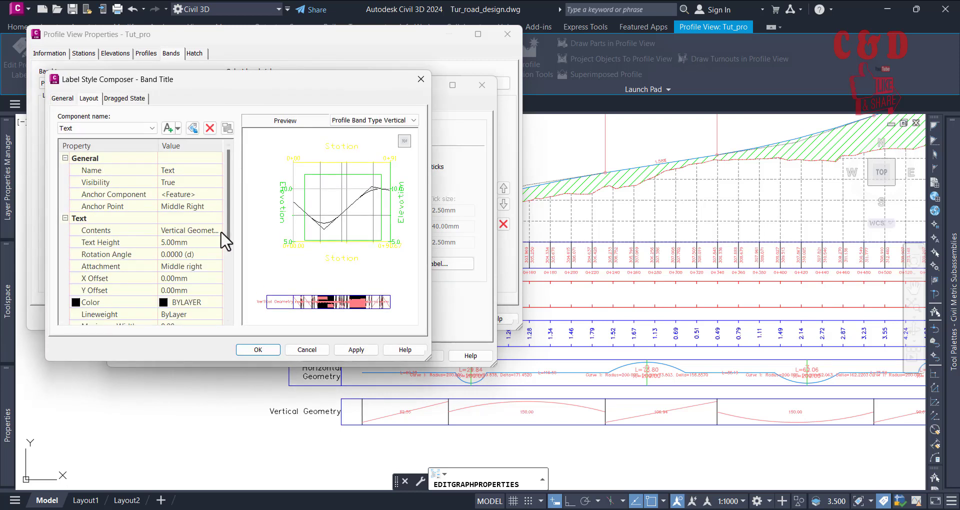
click(216, 230)
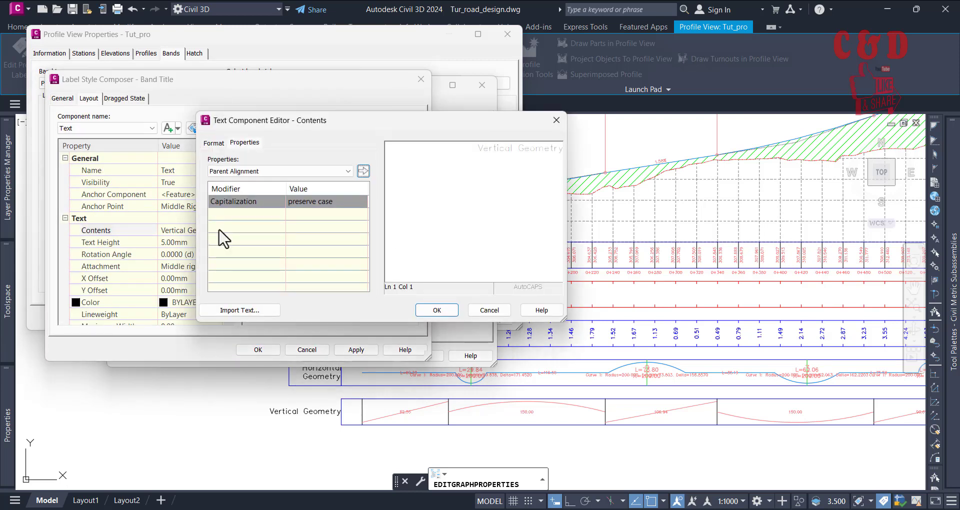
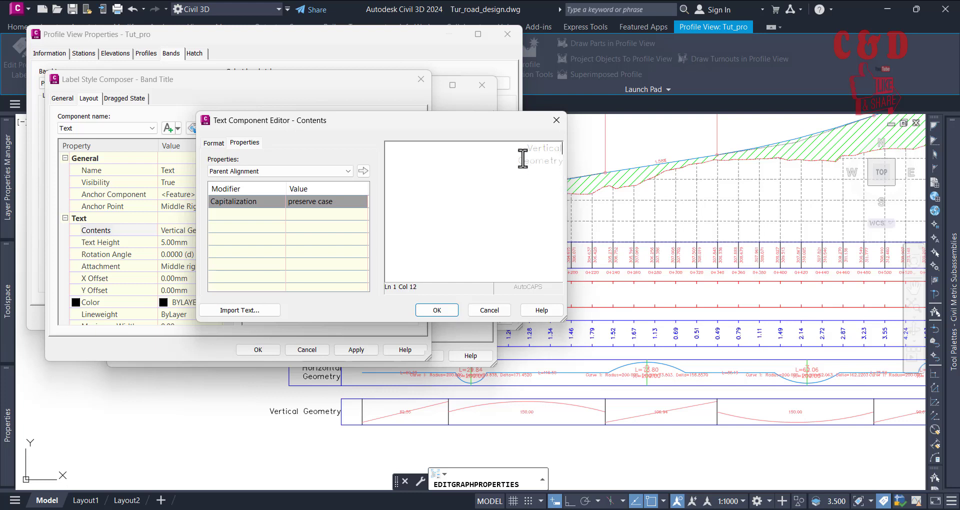
Step: Split the tut_Geometry band title into two lines, Vertical and Geometry, and assign this style to the Vertical Geometry band
click(437, 310)
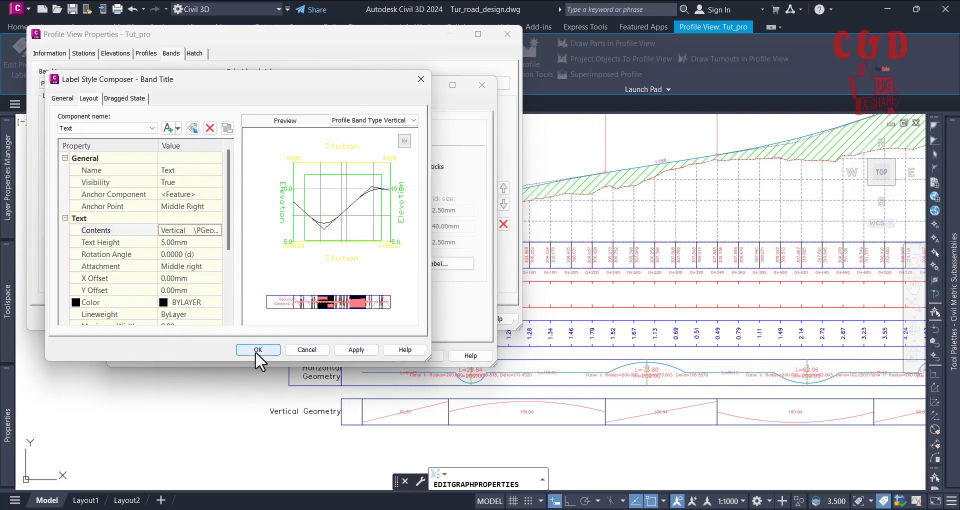
click(256, 352)
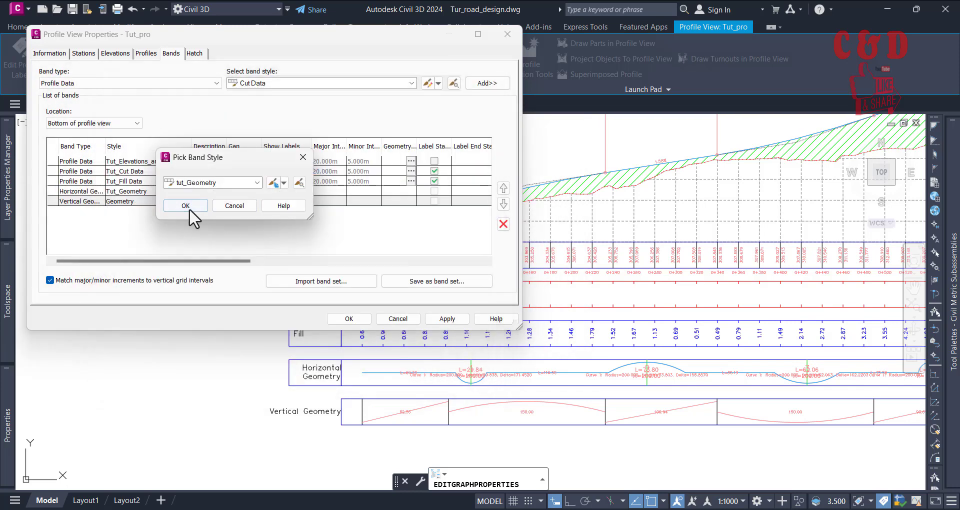
click(186, 205)
click(445, 318)
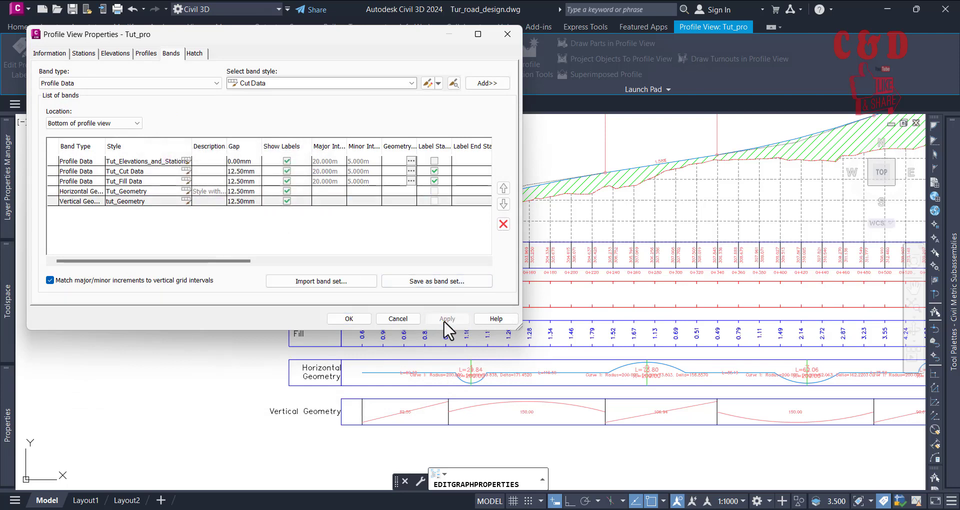
click(356, 319)
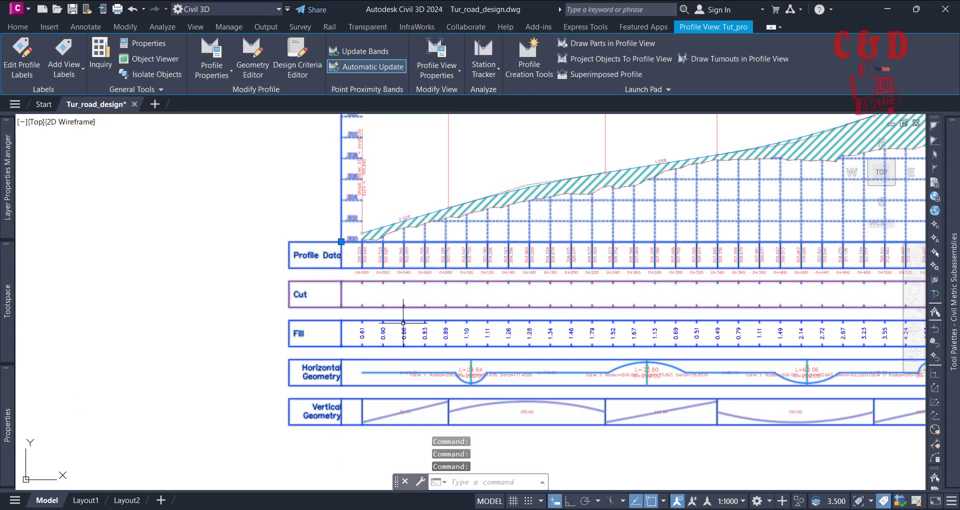
key(Escape)
Step: Examine the title boxes, contents and spacing of the bands along the full length of the profile view
scroll(205, 281, down, 5)
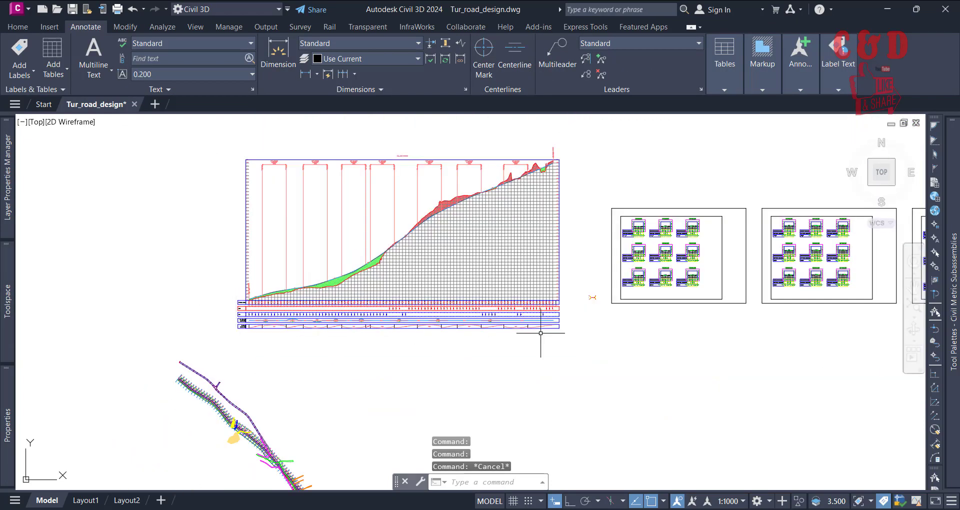
scroll(540, 333, up, 6)
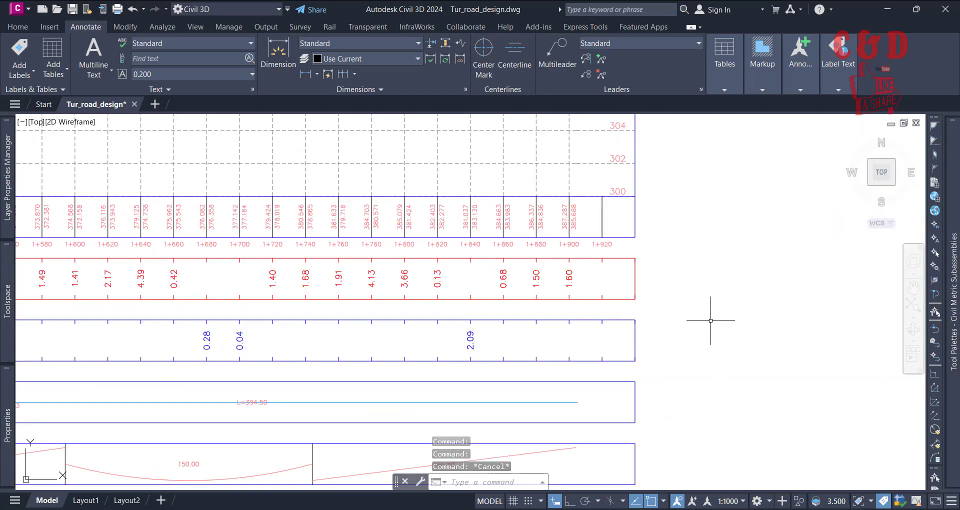
scroll(713, 325, down, 8)
scroll(247, 333, up, 4)
middle_drag(358, 372, 557, 437)
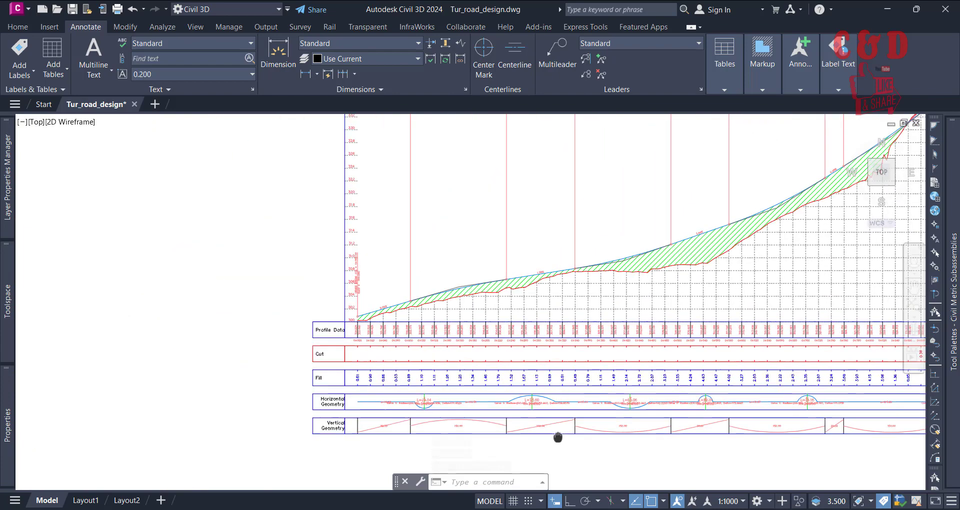
scroll(427, 422, up, 2)
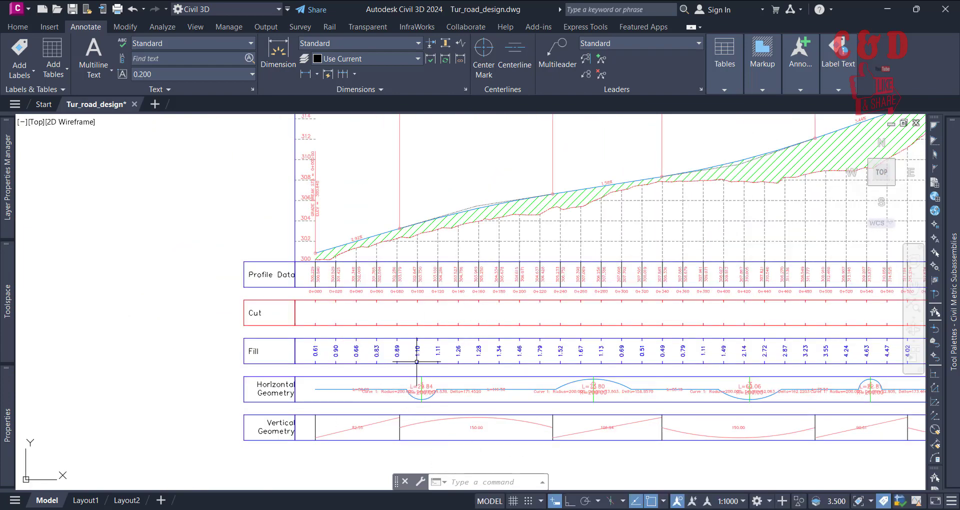
middle_drag(367, 365, 382, 307)
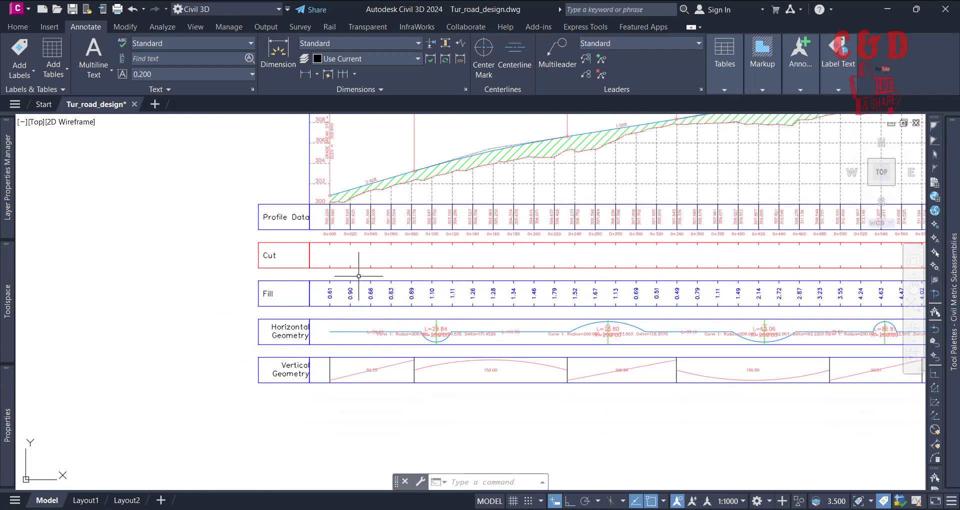
scroll(389, 297, down, 6)
middle_drag(494, 318, 524, 336)
scroll(528, 336, up, 4)
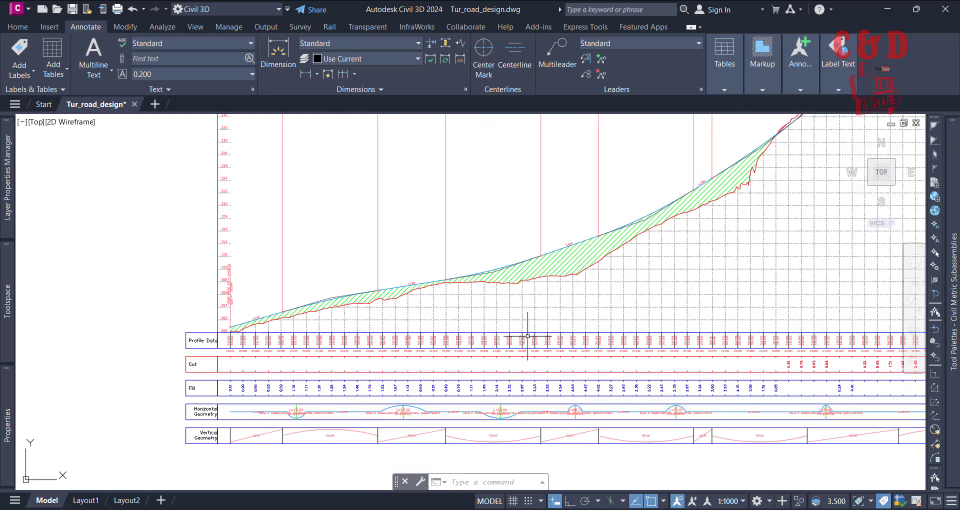
Step: Set the gap of the Tut_Fill Data band to 0 mm in the Tut_pro profile view properties
click(560, 345)
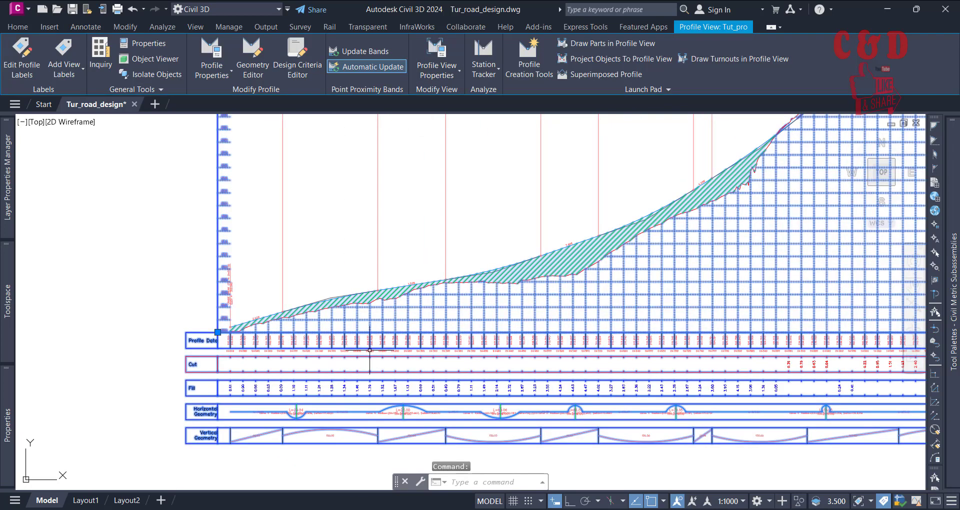
click(454, 49)
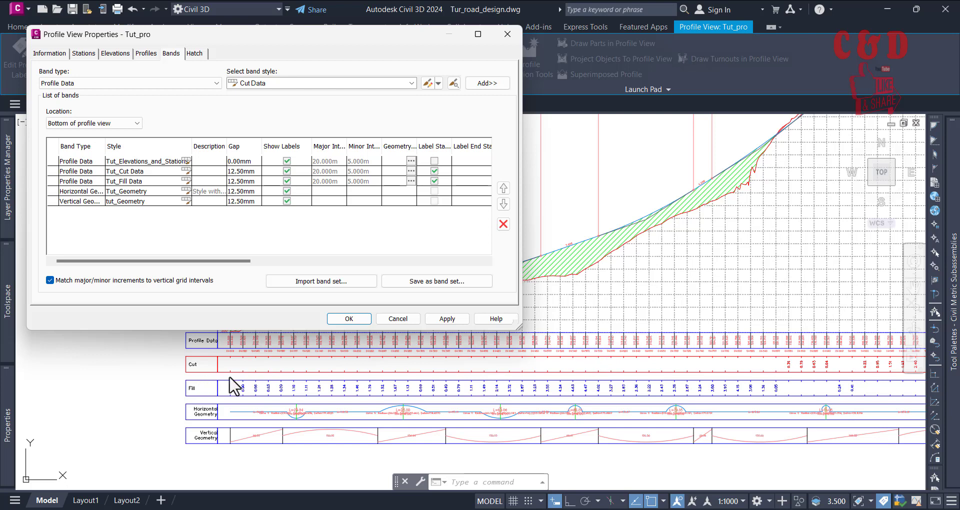
click(248, 181)
click(248, 181)
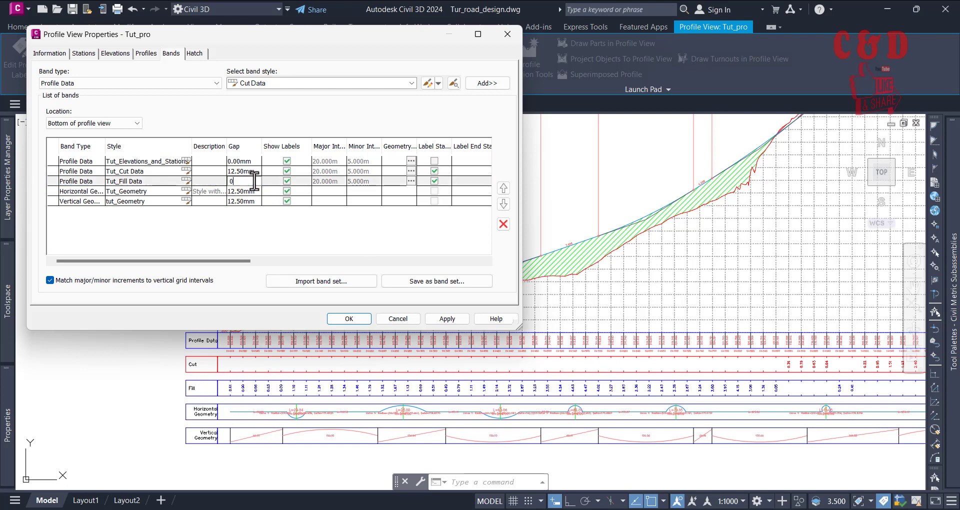
text(0)
key(Return)
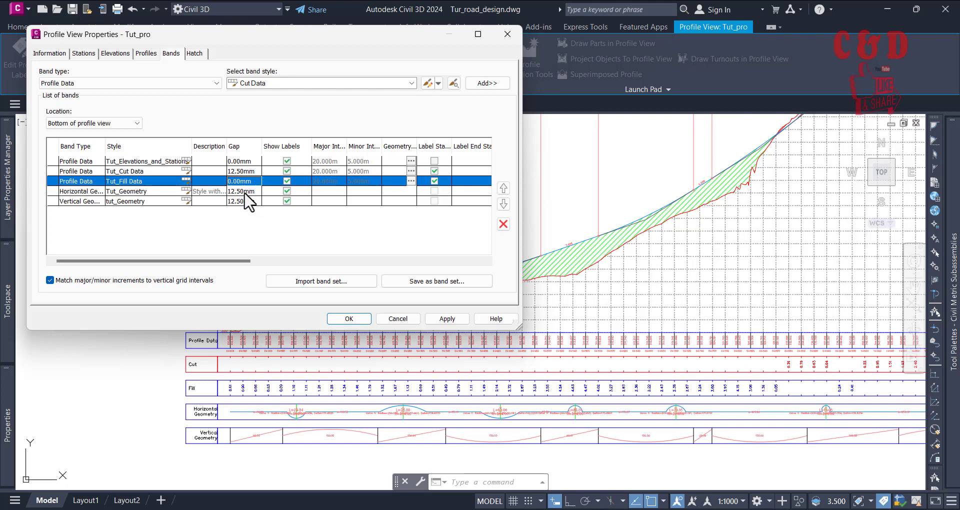
Step: Set the gaps of the Horizontal Geometry and Vertical Geometry bands to 0 mm and apply the band changes
click(245, 192)
click(244, 191)
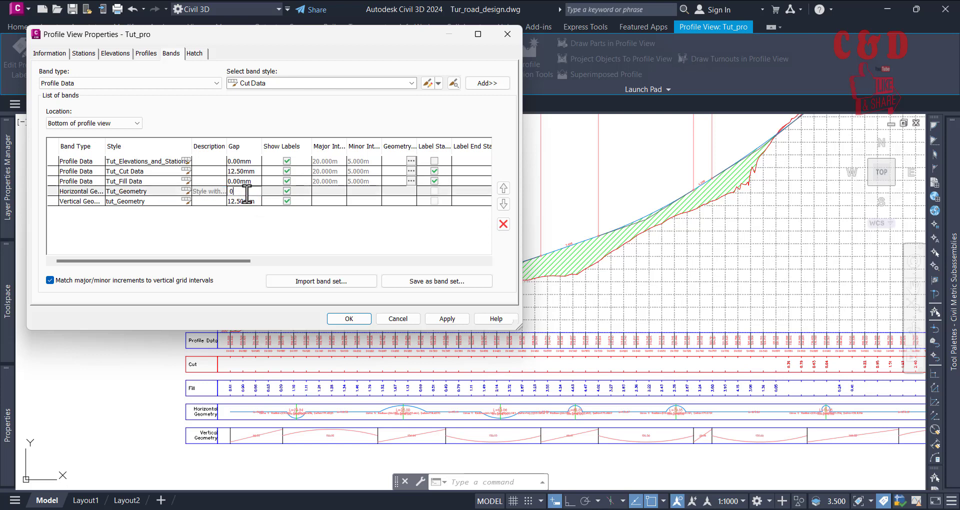
text(0)
key(Return)
click(249, 202)
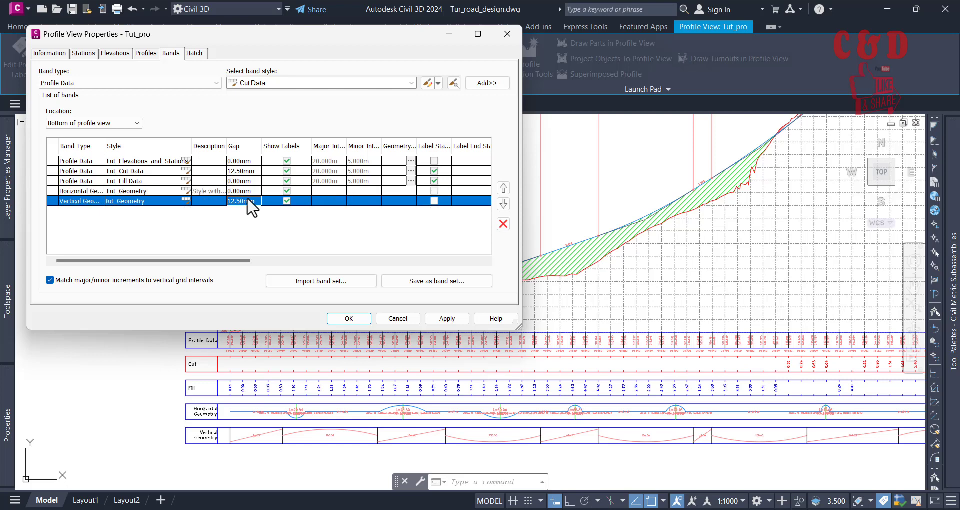
click(248, 201)
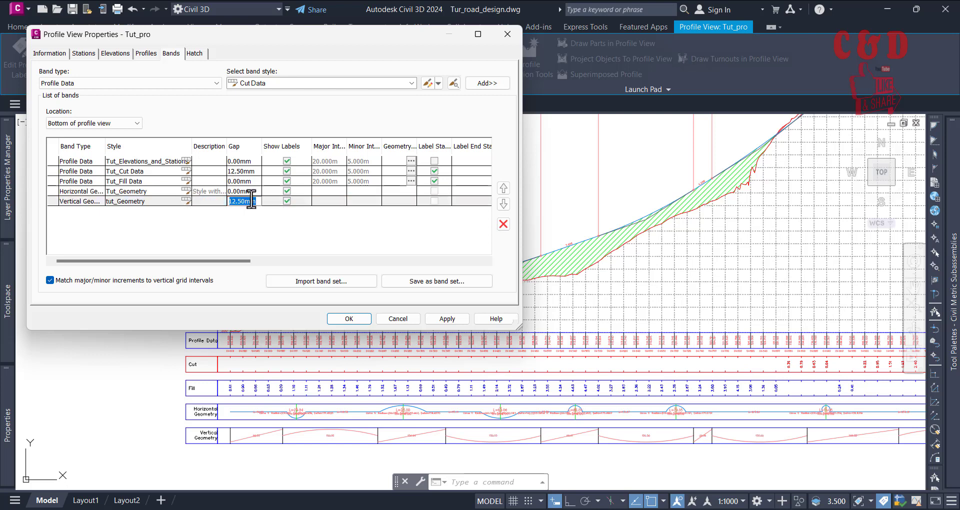
text(0)
key(Return)
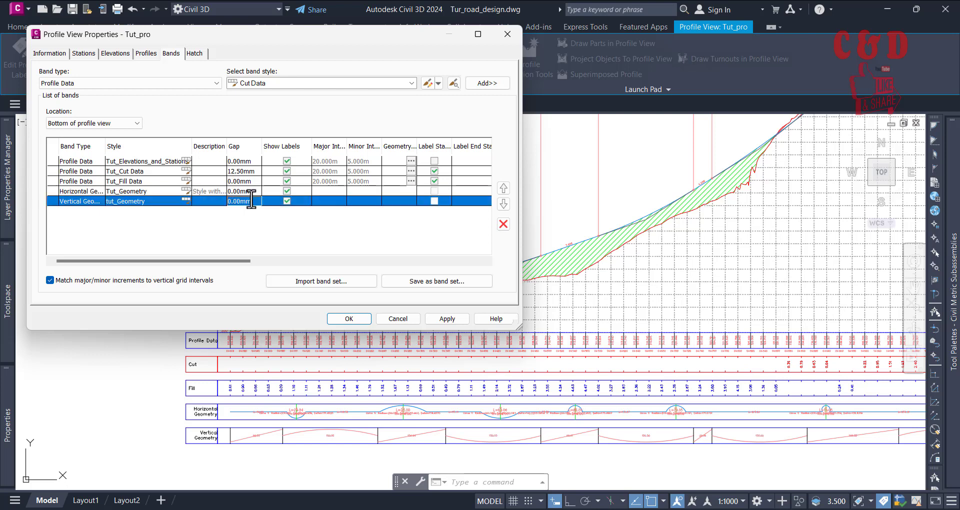
click(452, 318)
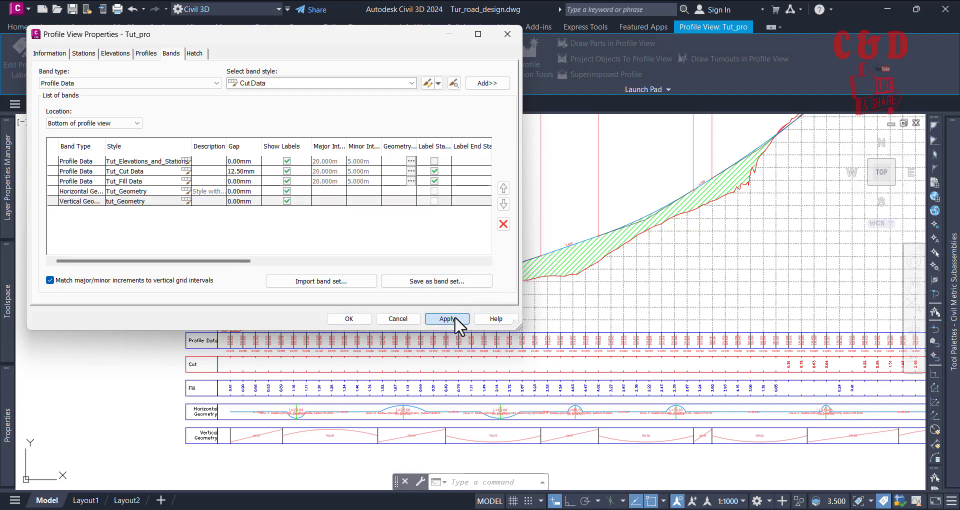
click(356, 318)
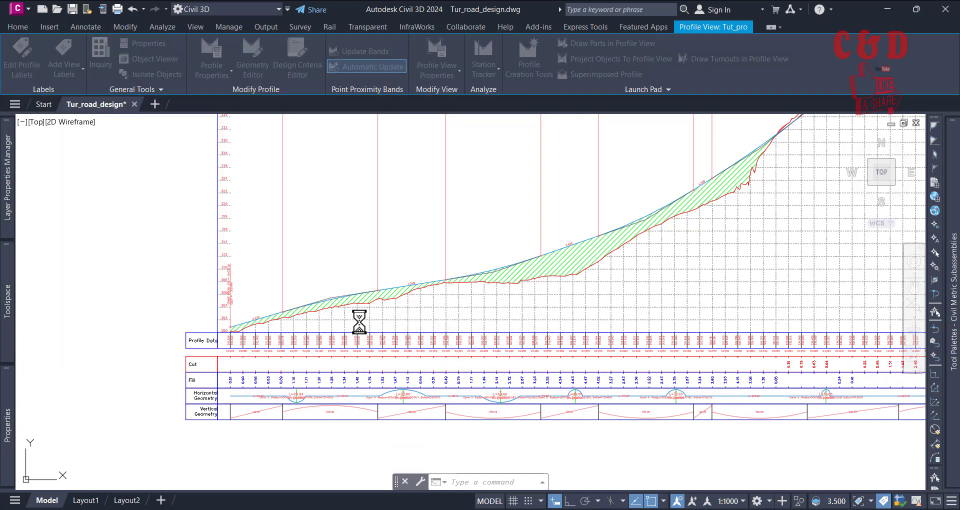
Step: Open the Major Station label of the profile view's Tut_Elevations_and_Stations band style for editing
scroll(279, 408, up, 5)
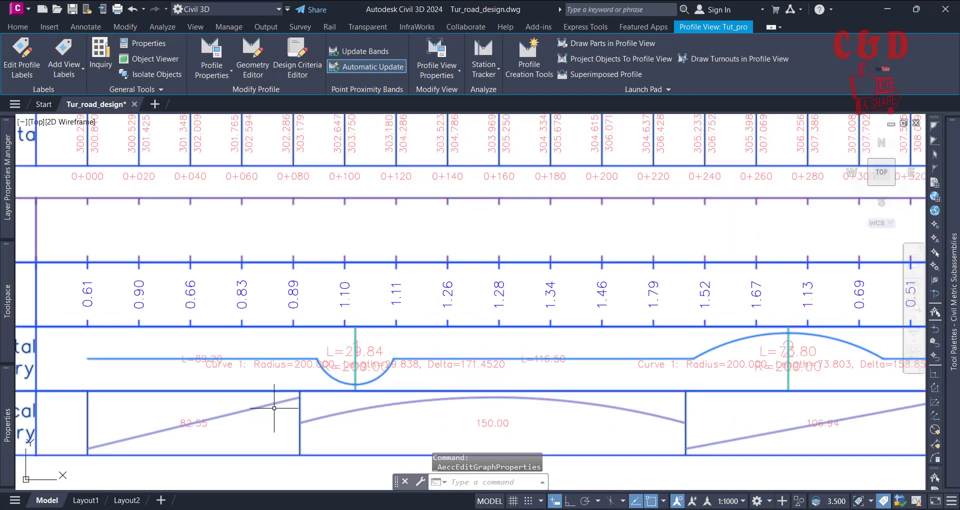
middle_drag(421, 361, 437, 360)
scroll(385, 380, down, 5)
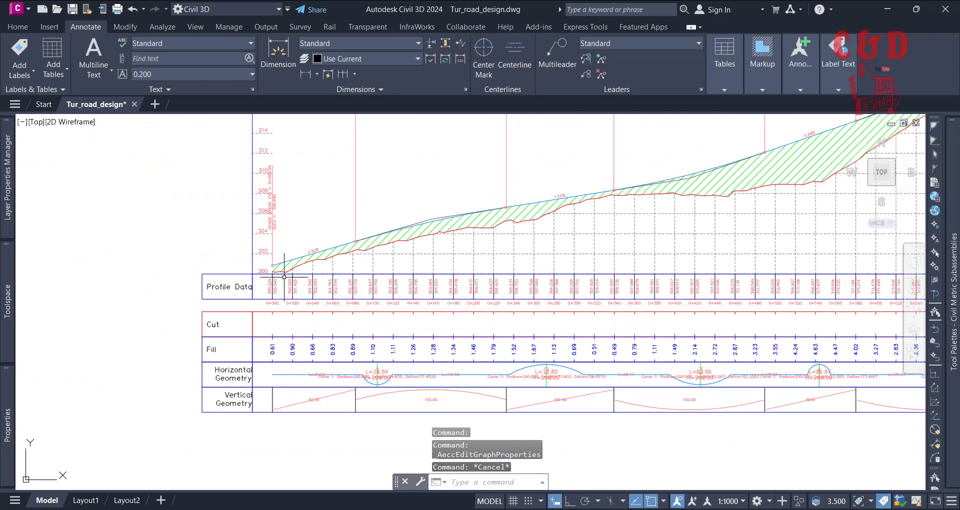
scroll(249, 304, up, 5)
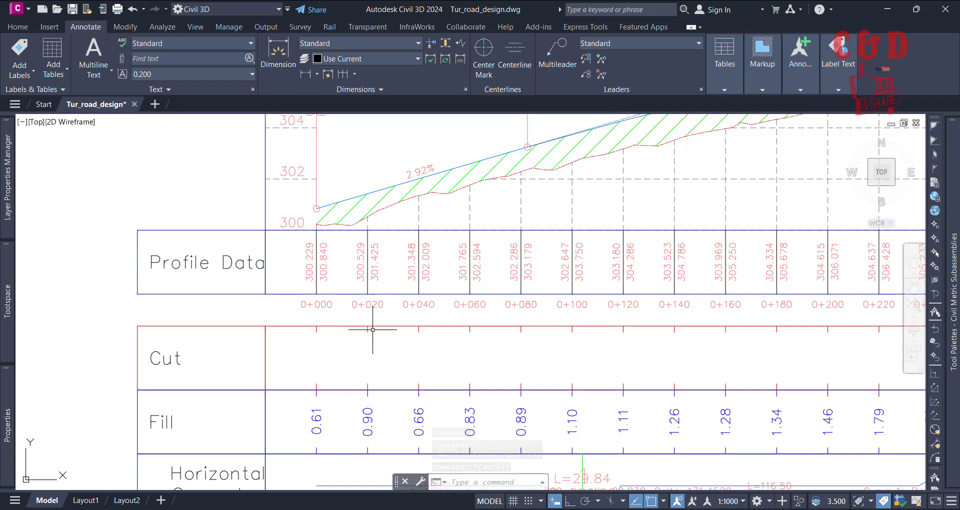
scroll(369, 326, down, 4)
click(521, 291)
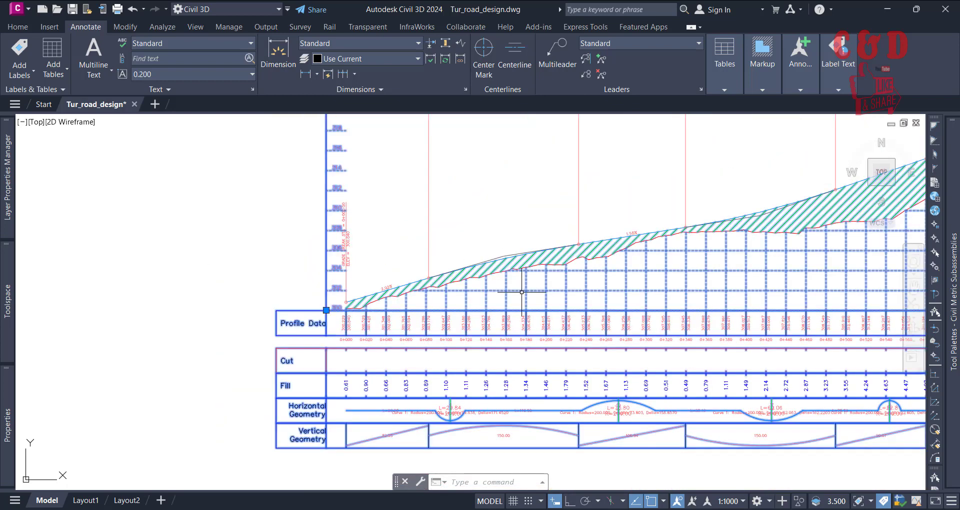
click(435, 58)
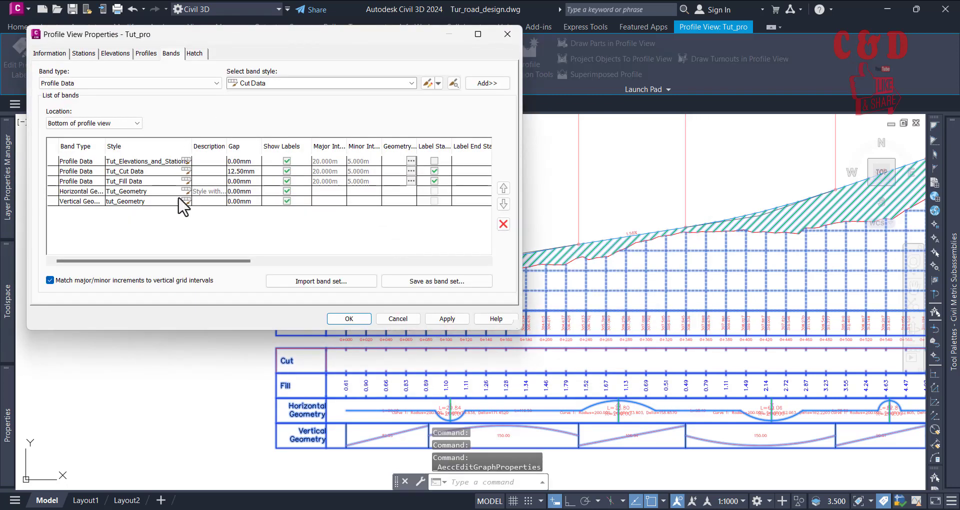
click(186, 161)
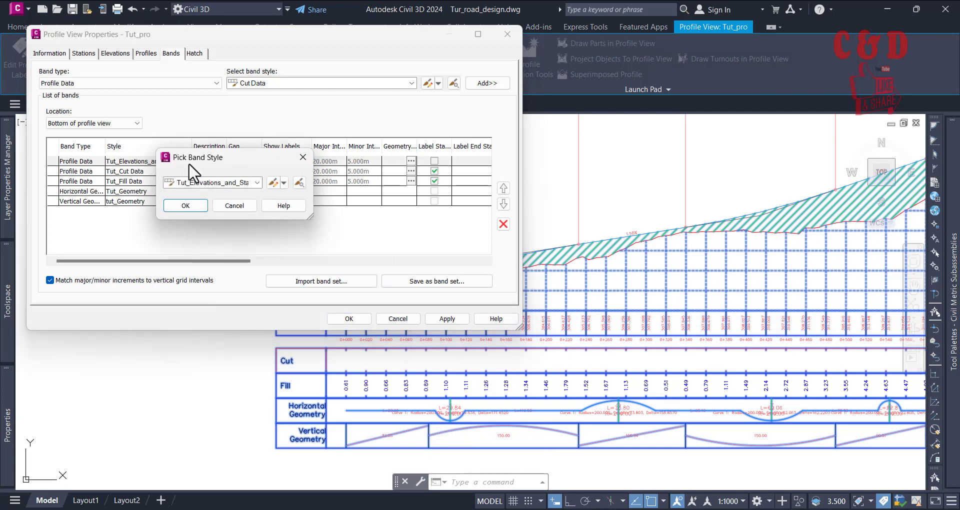
click(283, 182)
click(302, 216)
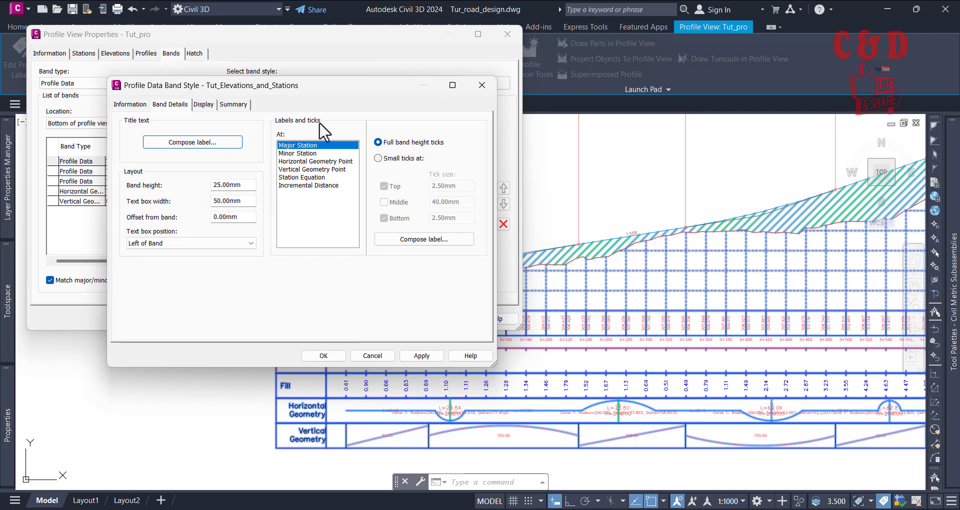
click(423, 240)
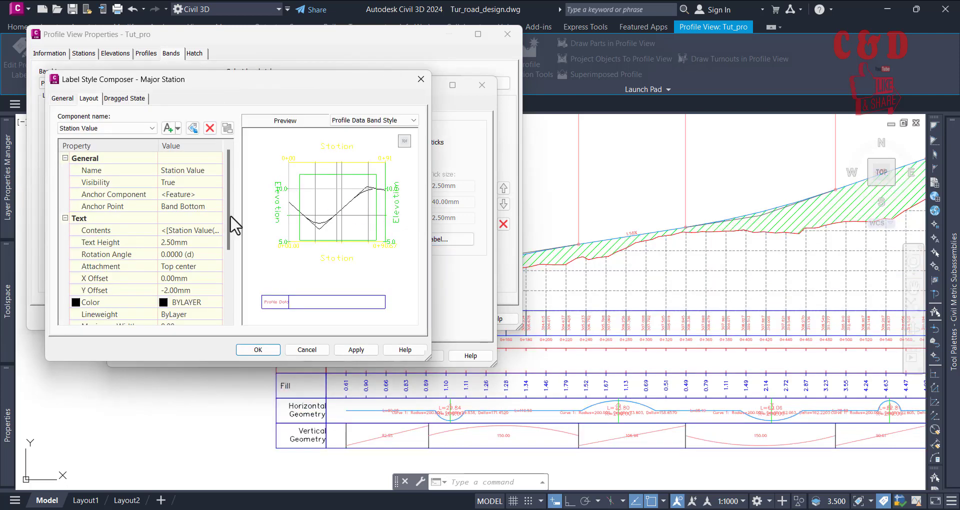
Step: Set the Station Value component's anchor point to Band Top in the Major Station label and apply it to the profile view
click(107, 127)
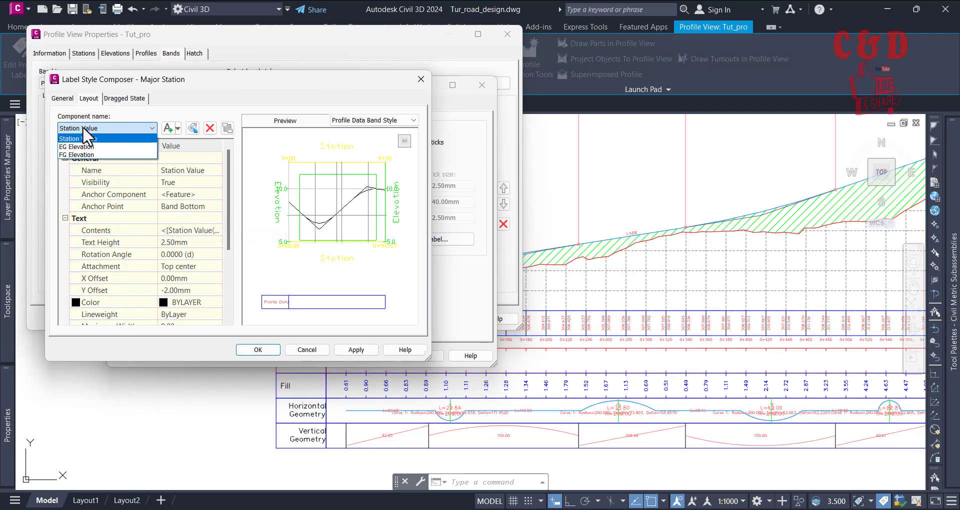
click(103, 133)
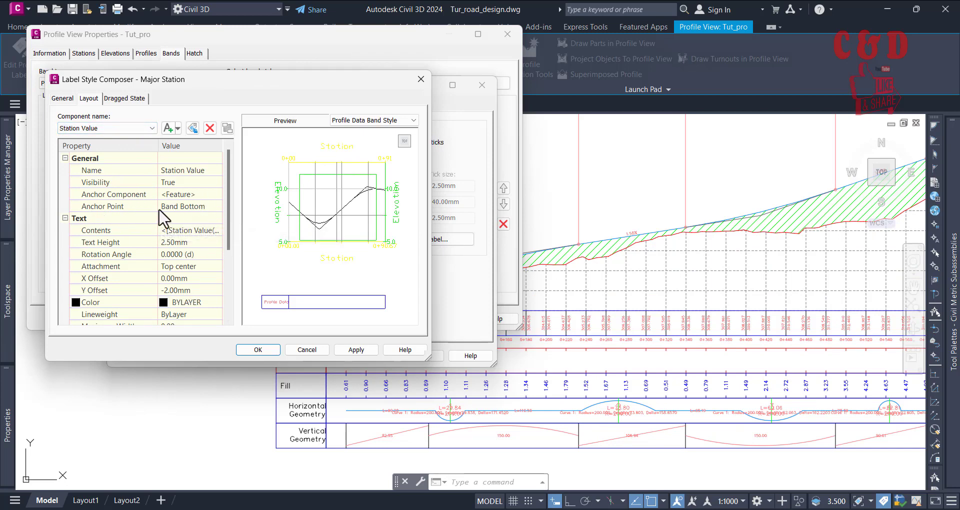
click(207, 207)
click(207, 207)
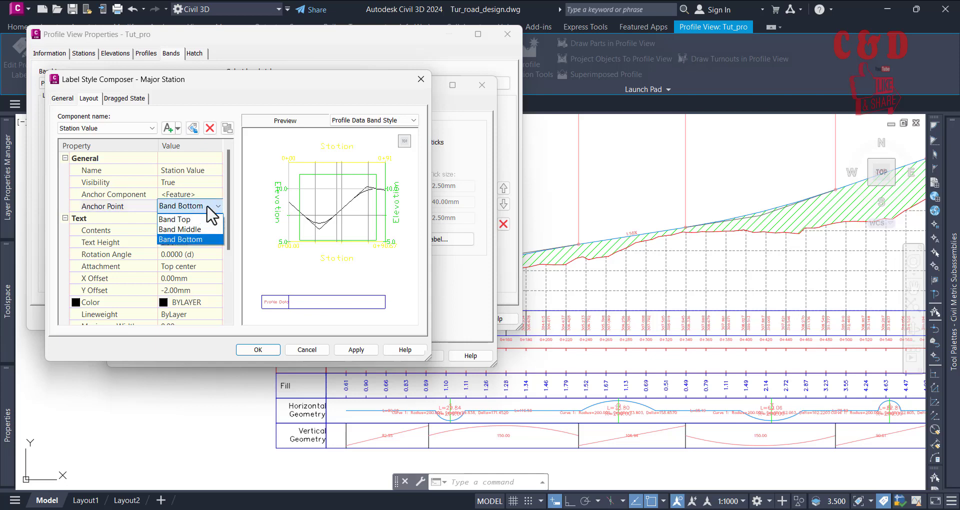
click(199, 216)
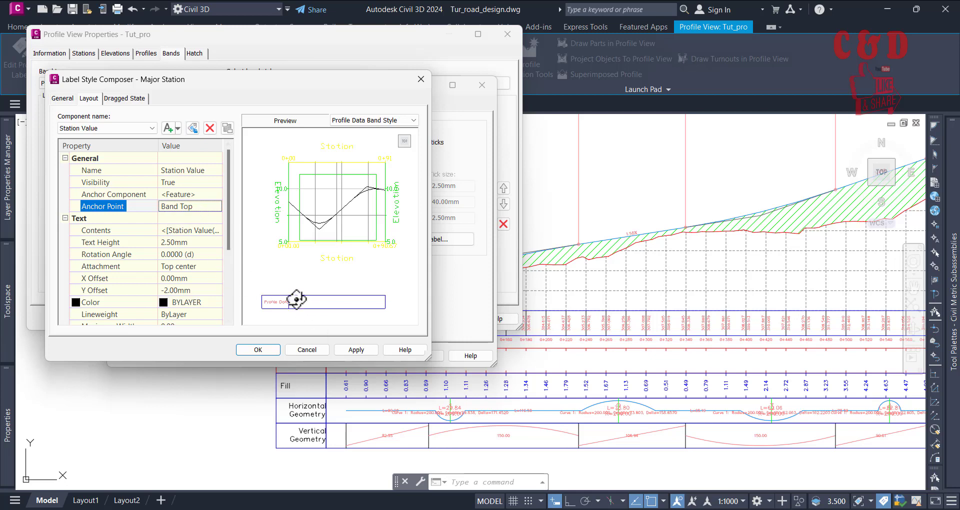
click(258, 350)
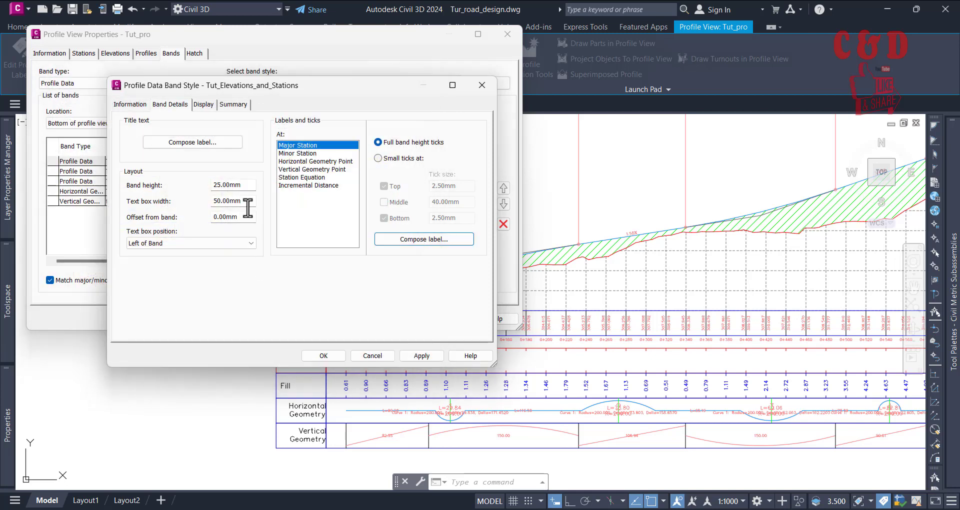
click(324, 356)
click(190, 265)
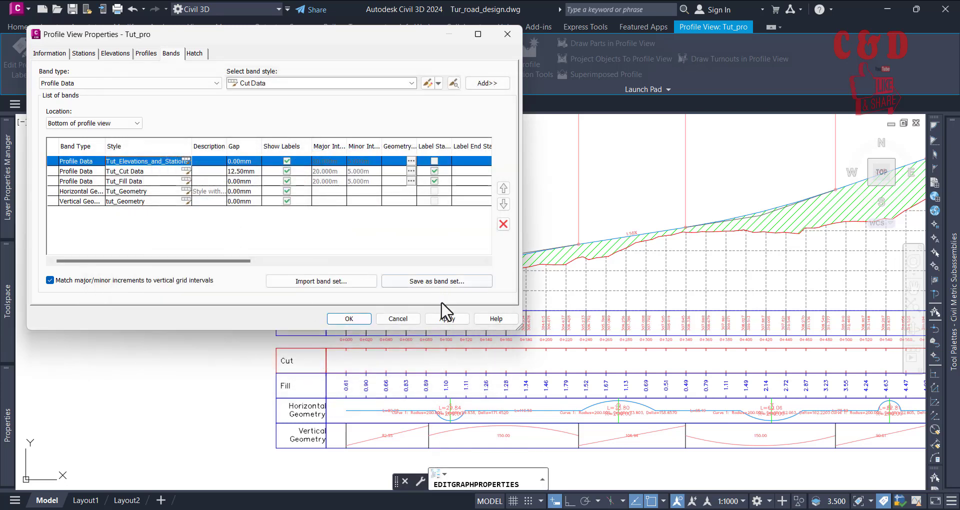
click(446, 318)
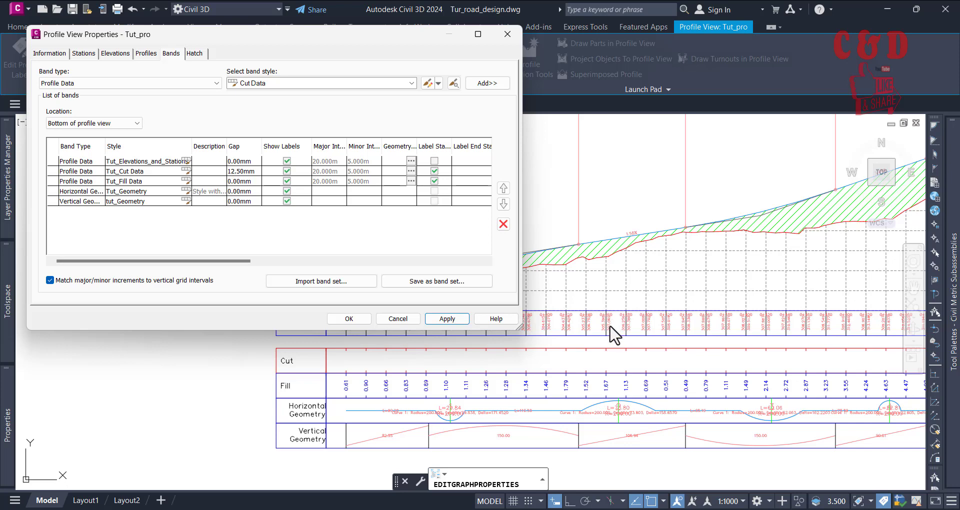
Step: Accept the profile view properties, reopen them, and open the Major Station label of the Tut_Elevations_and_Stations band style for editing
click(348, 318)
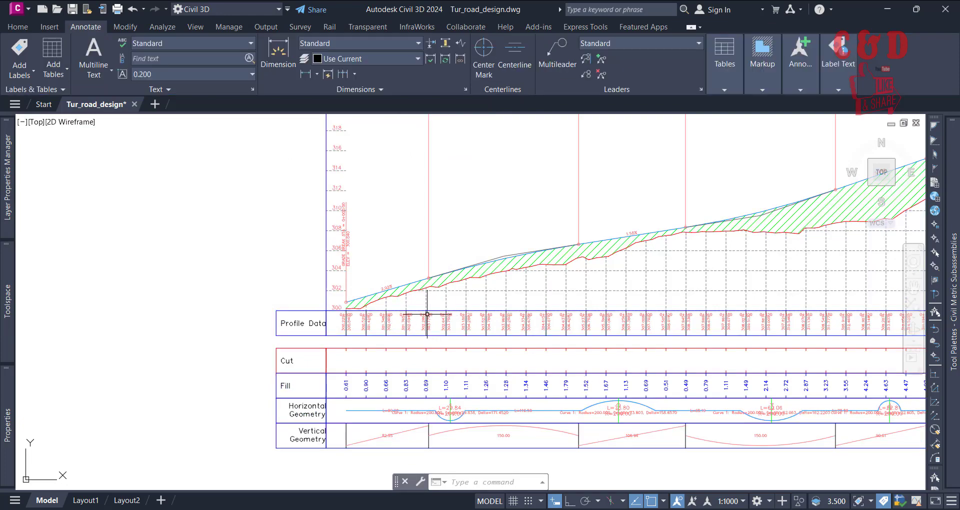
scroll(428, 314, up, 8)
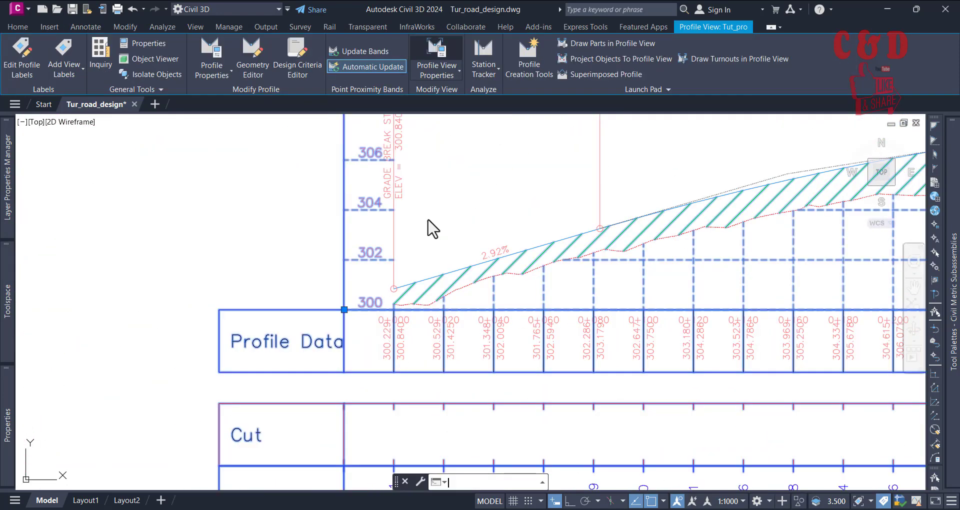
double_click(433, 228)
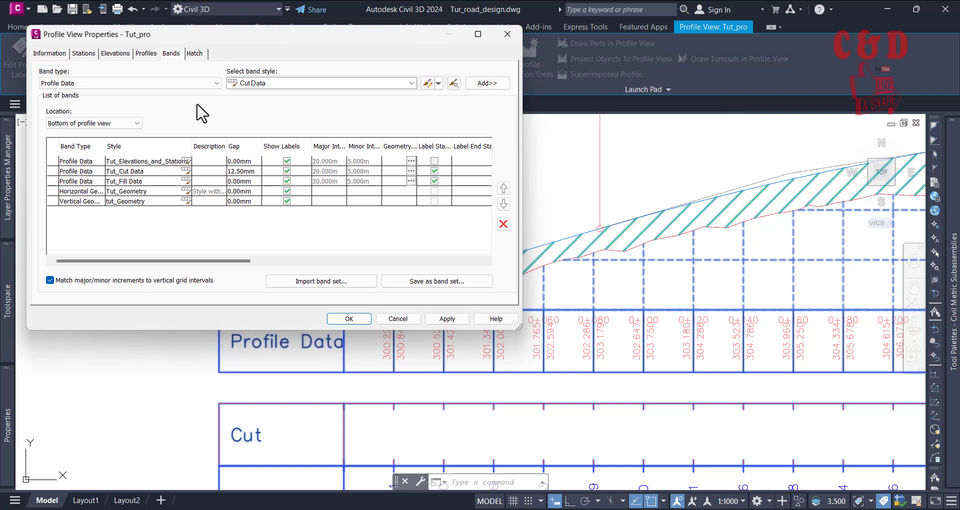
click(186, 160)
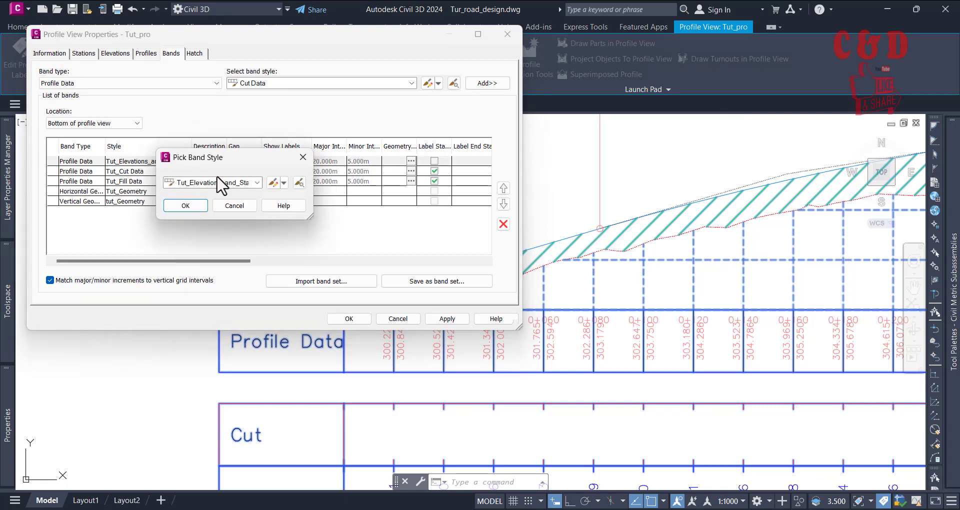
click(273, 183)
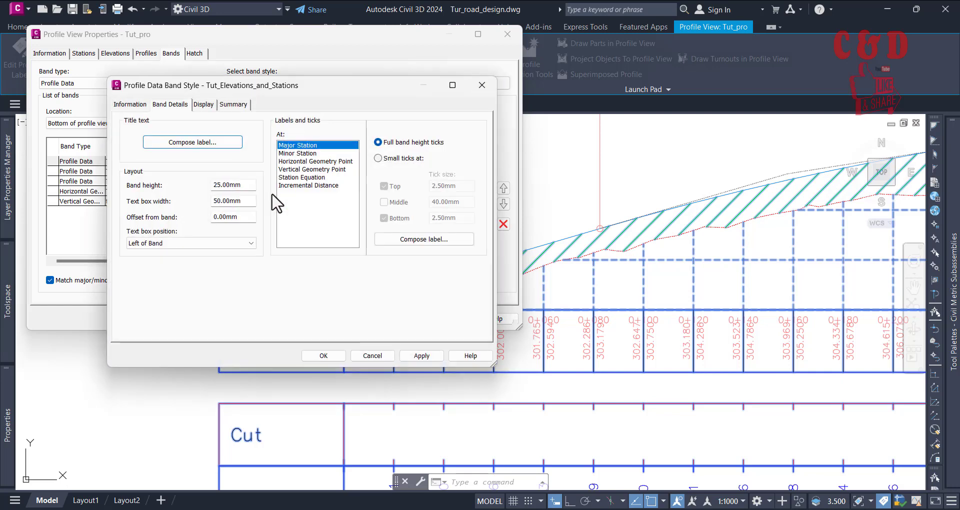
click(429, 240)
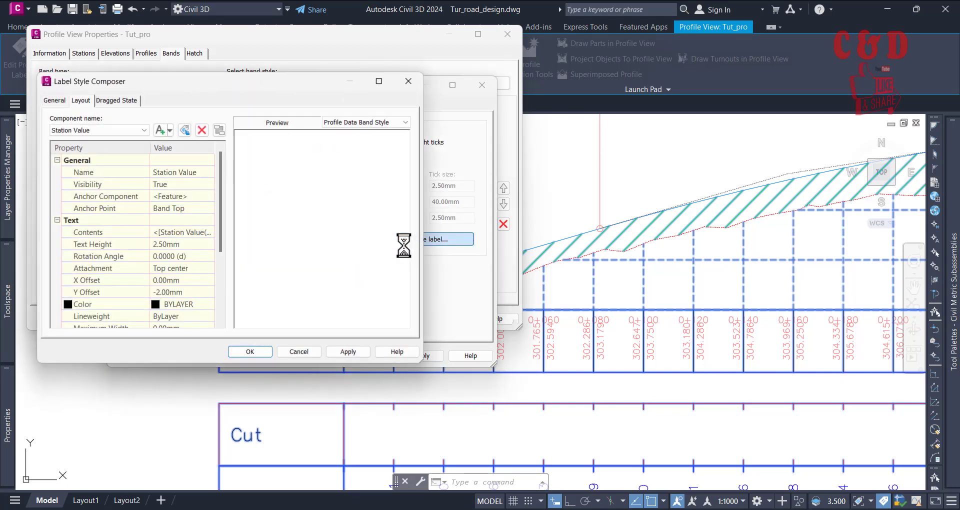
click(88, 131)
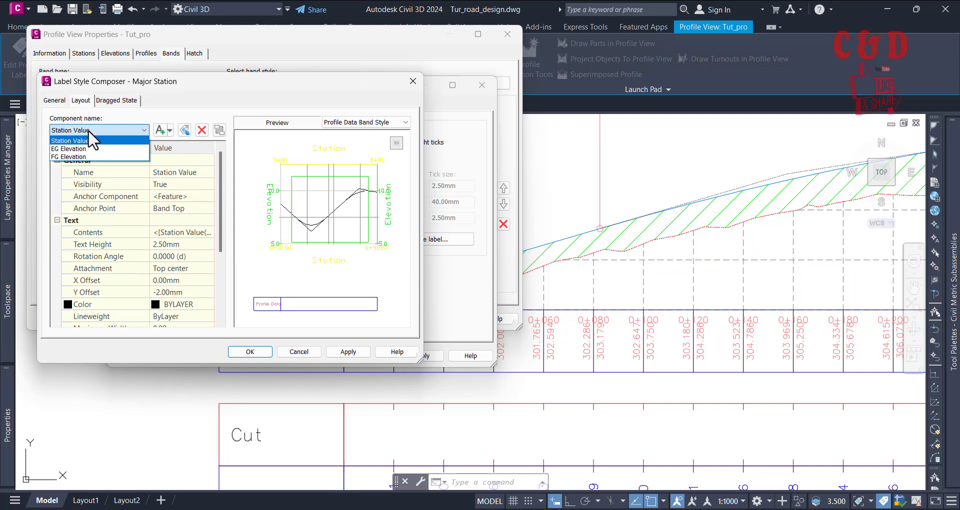
click(87, 132)
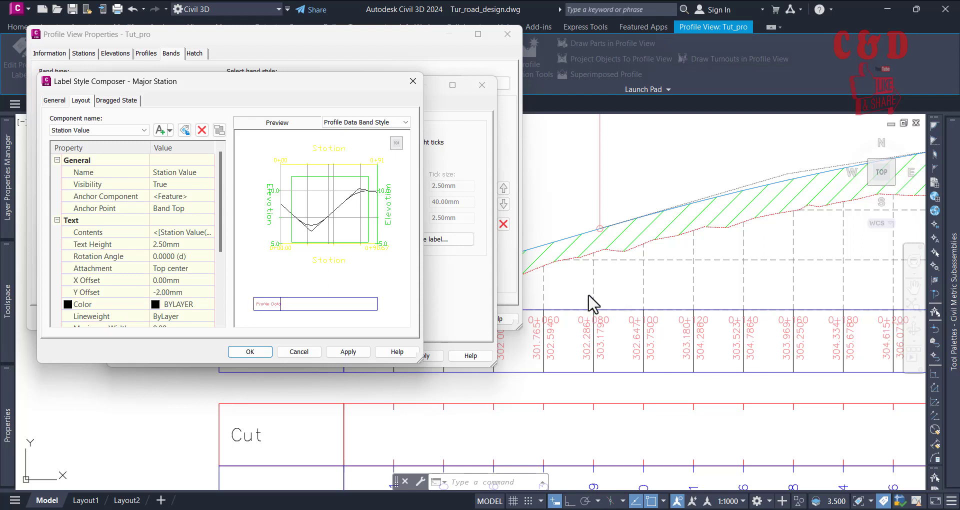
Step: Set the Station Value component's Y offset to 3 mm and apply it to the profile view
click(158, 292)
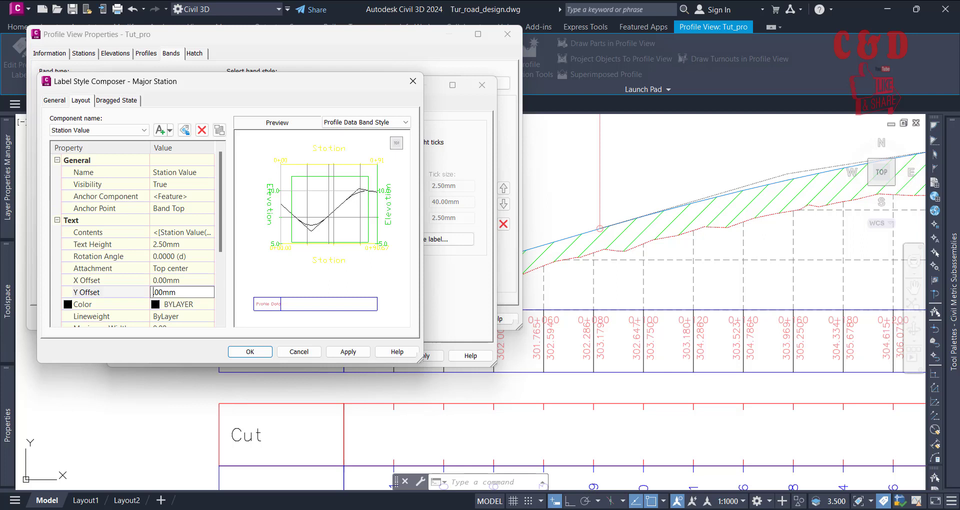
click(356, 352)
click(249, 352)
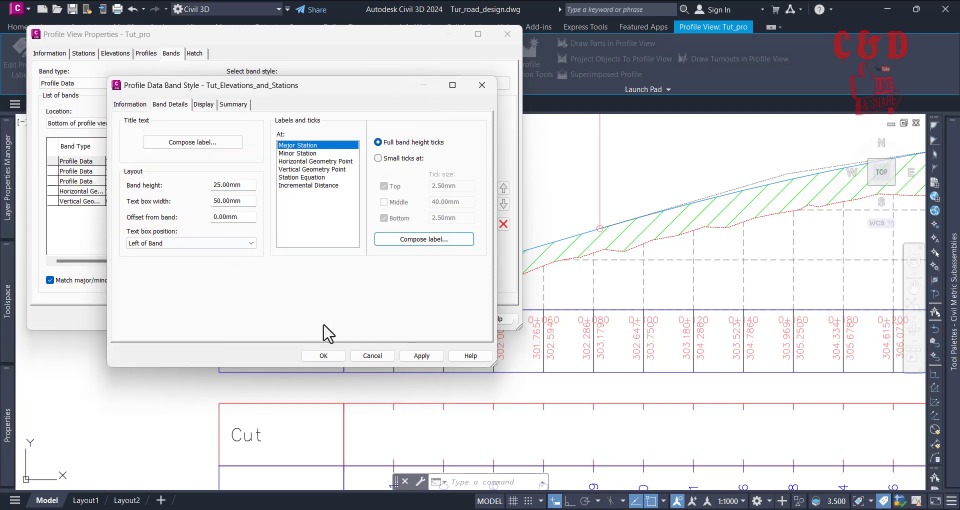
click(330, 356)
click(197, 209)
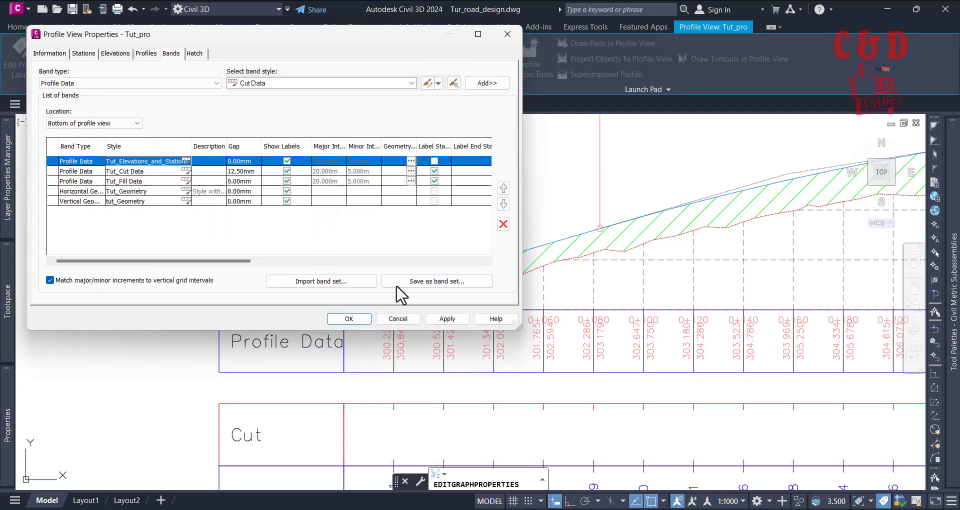
click(448, 320)
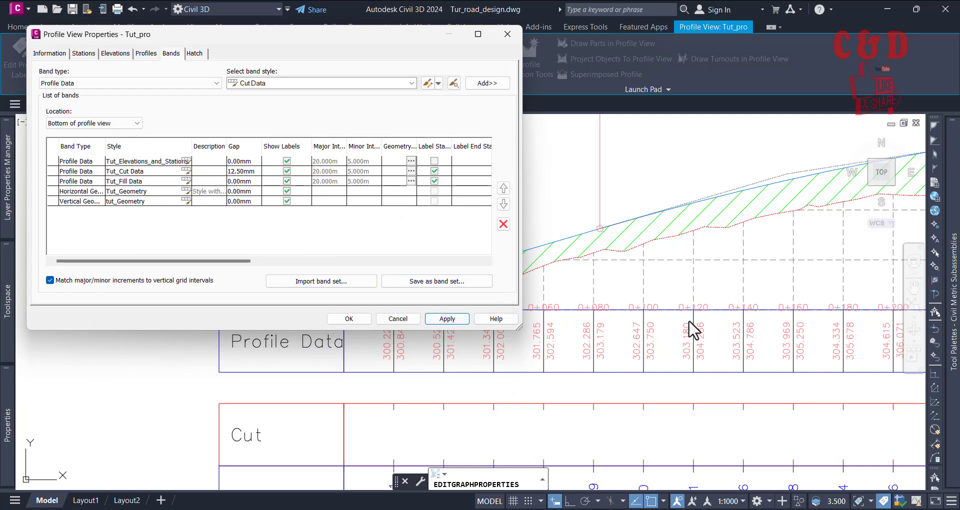
Step: Set the Station Value component's Y offset to 4.5 mm in the Major Station label of the Tut_Elevations_and_Stations band style
click(186, 161)
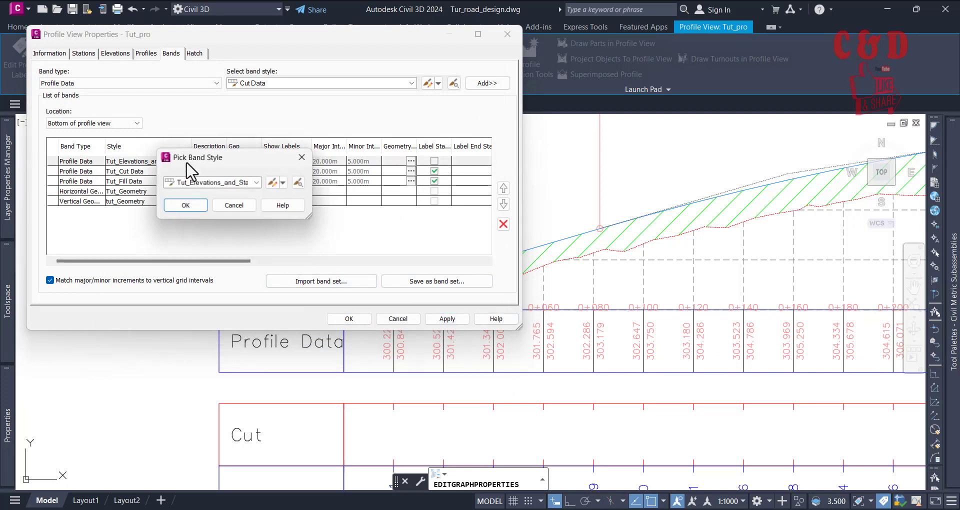
click(273, 182)
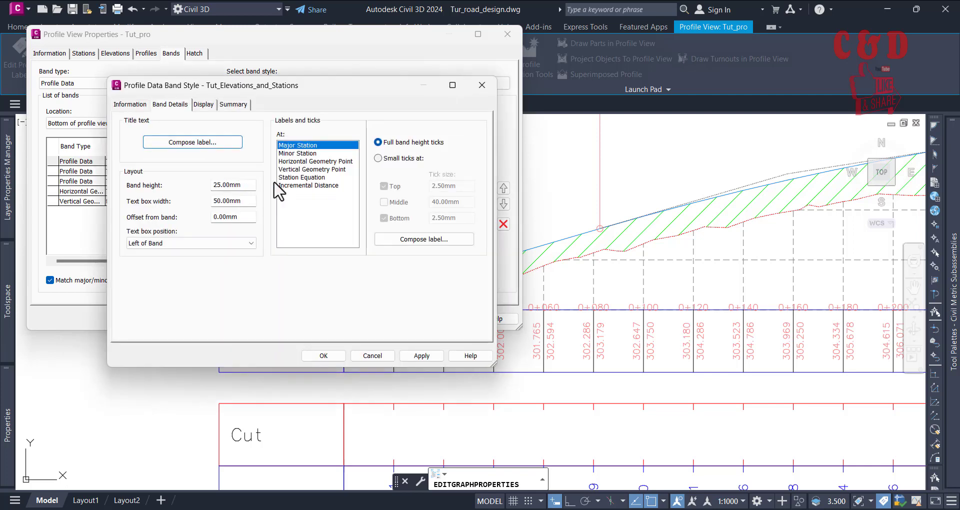
click(423, 242)
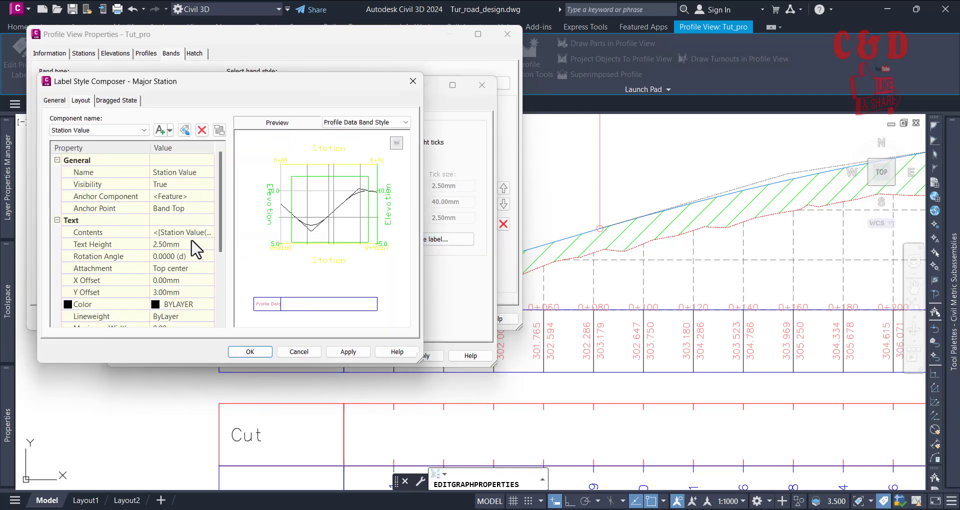
click(175, 245)
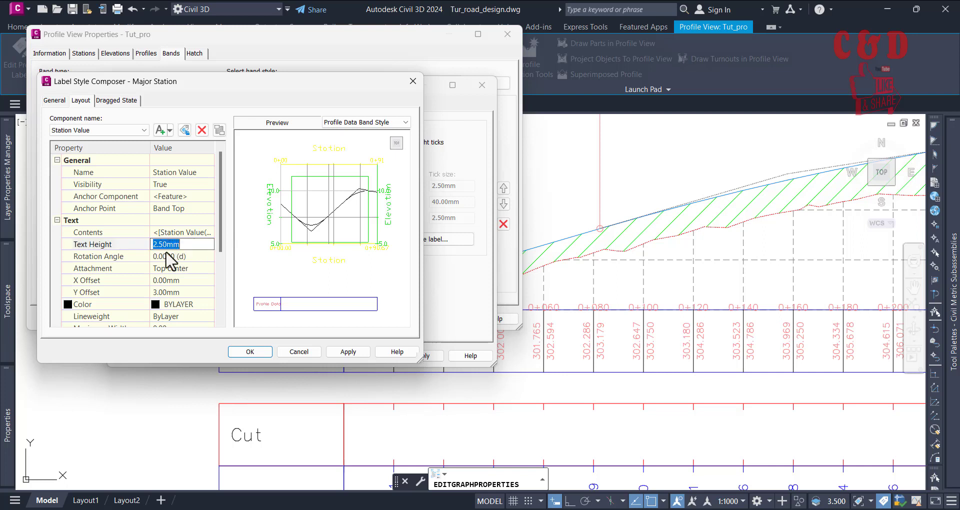
click(161, 292)
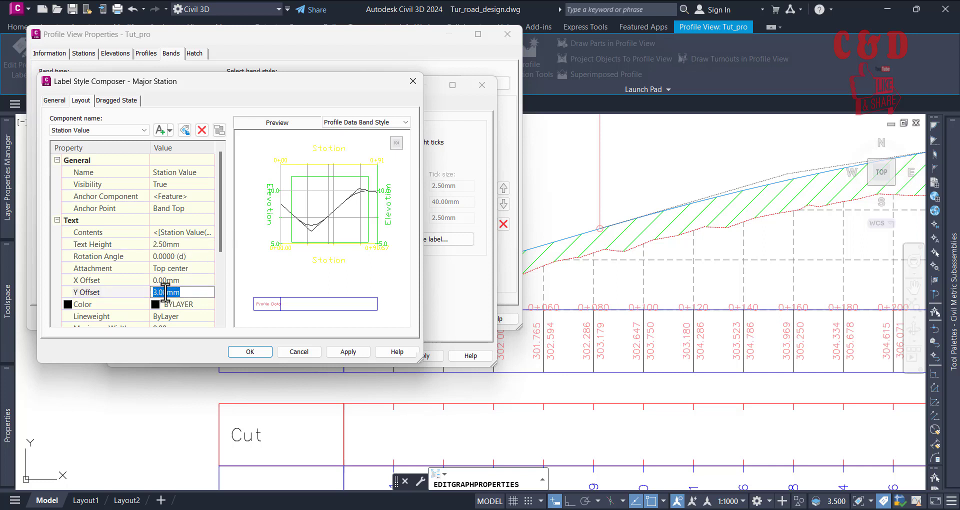
text(4.5)
key(Return)
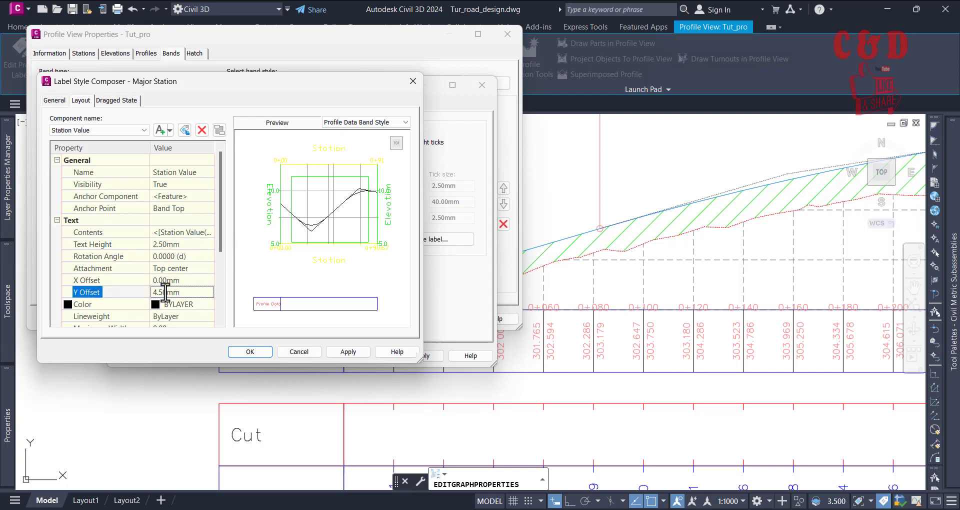
Step: Save the Major Station label and band style changes and apply them to the profile view
click(334, 349)
click(240, 352)
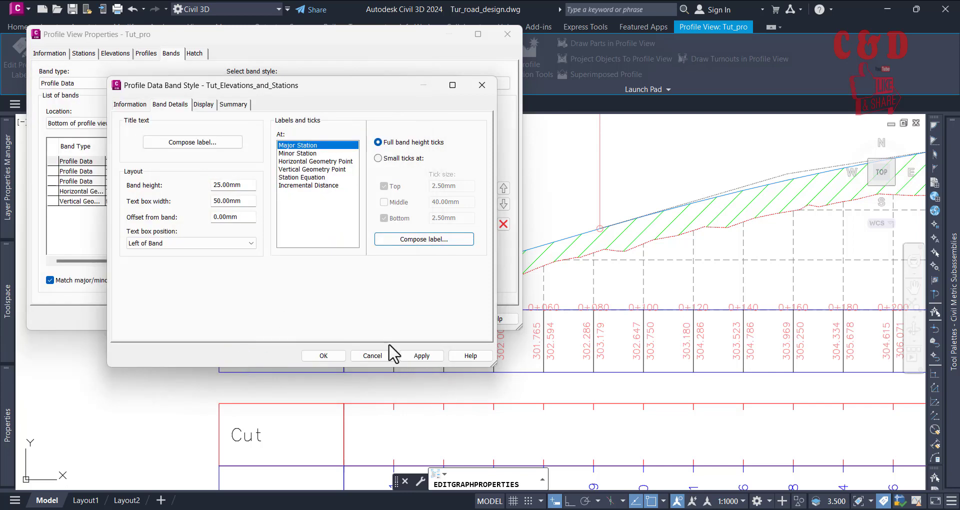
click(421, 356)
click(323, 355)
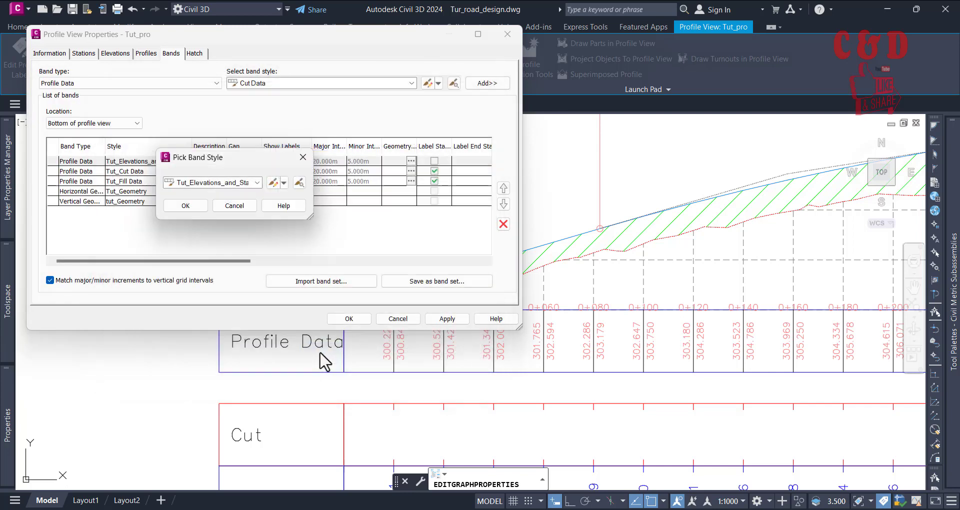
click(194, 207)
click(448, 316)
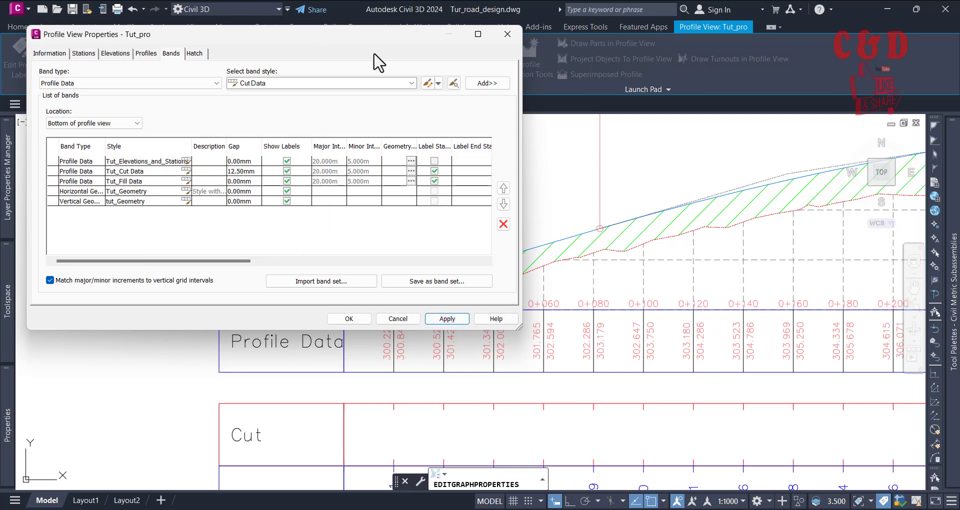
Step: Set the gap of the Tut_Cut Data band to 0 mm, apply the change and close the profile view properties
drag(285, 36, 311, 58)
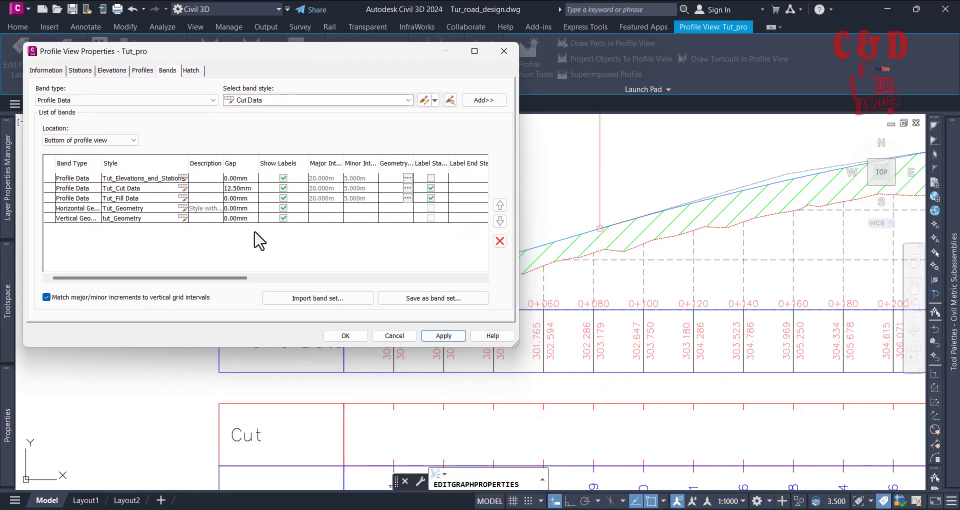
click(248, 188)
click(247, 188)
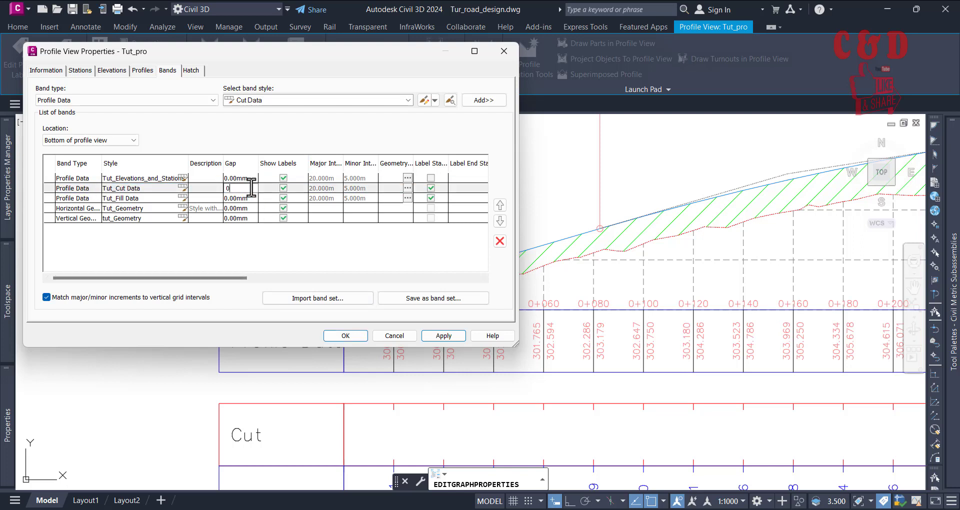
text(0)
key(Return)
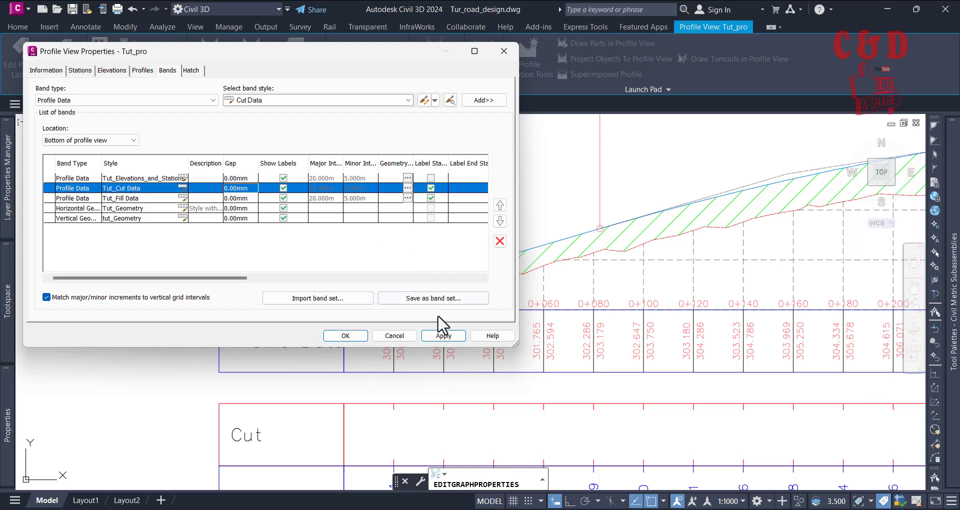
click(443, 335)
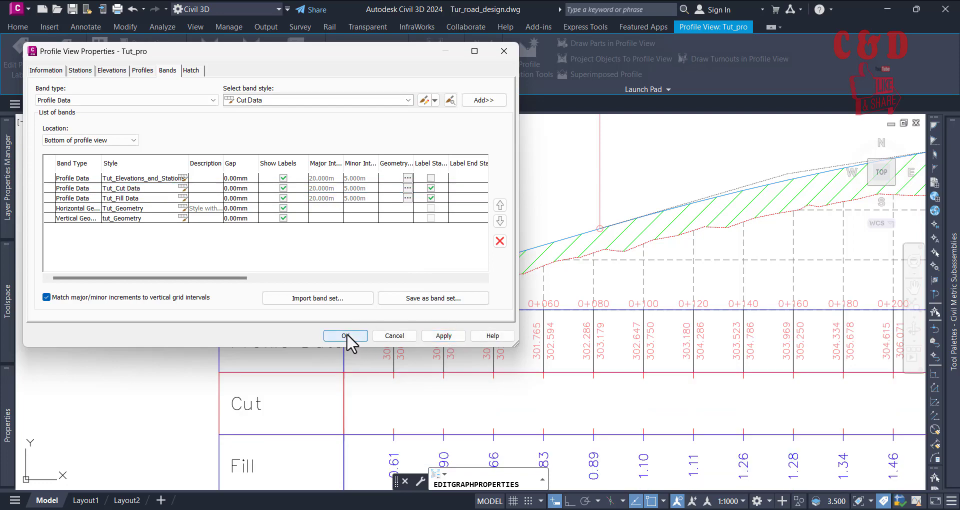
click(347, 335)
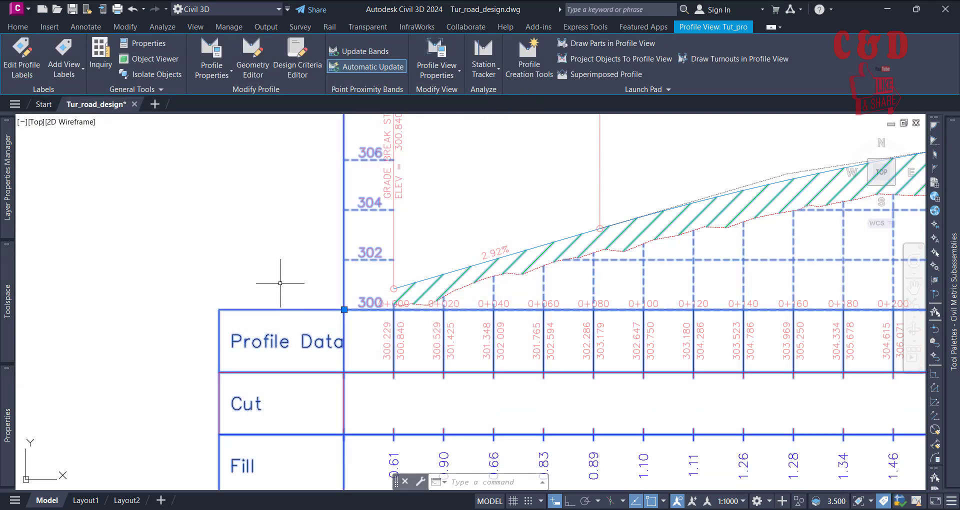
Step: Examine the stacked bands along the profile view, checking band spacing, title boxes and station label placement
scroll(277, 278, down, 8)
scroll(422, 306, up, 4)
scroll(337, 347, down, 4)
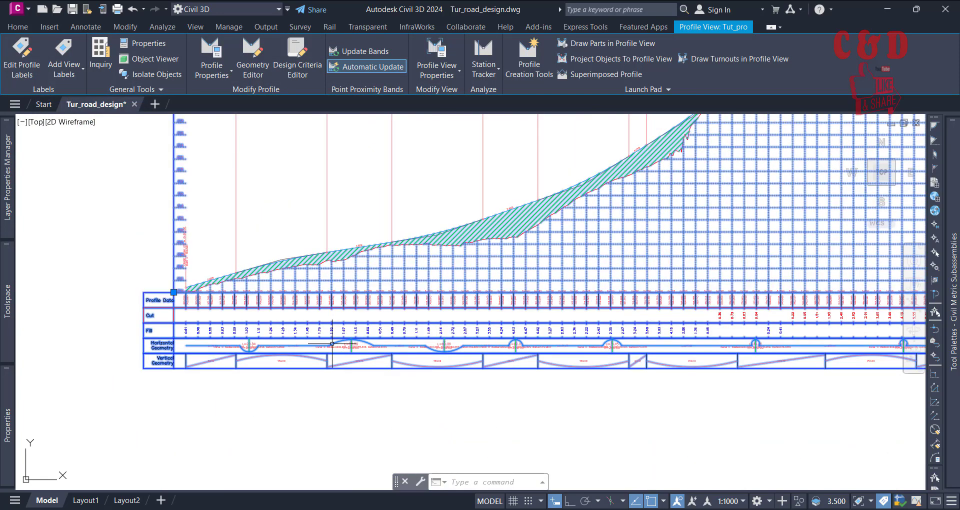
scroll(598, 366, up, 5)
key(Escape)
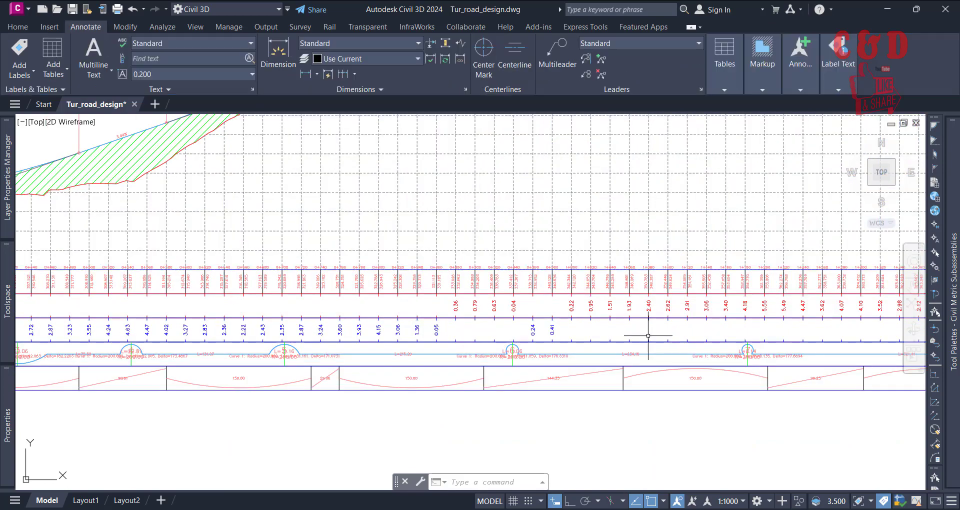
middle_drag(646, 332, 595, 364)
scroll(594, 364, down, 5)
scroll(599, 323, up, 6)
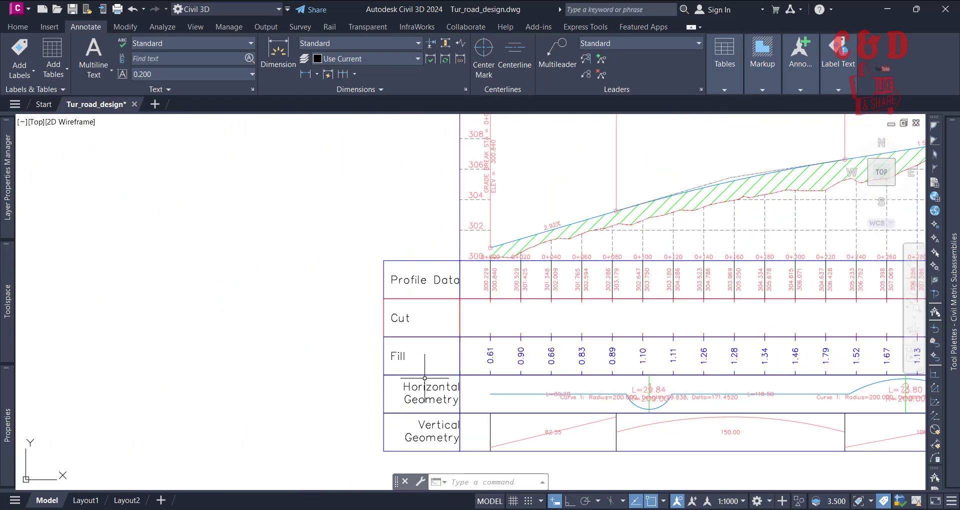
scroll(365, 355, down, 4)
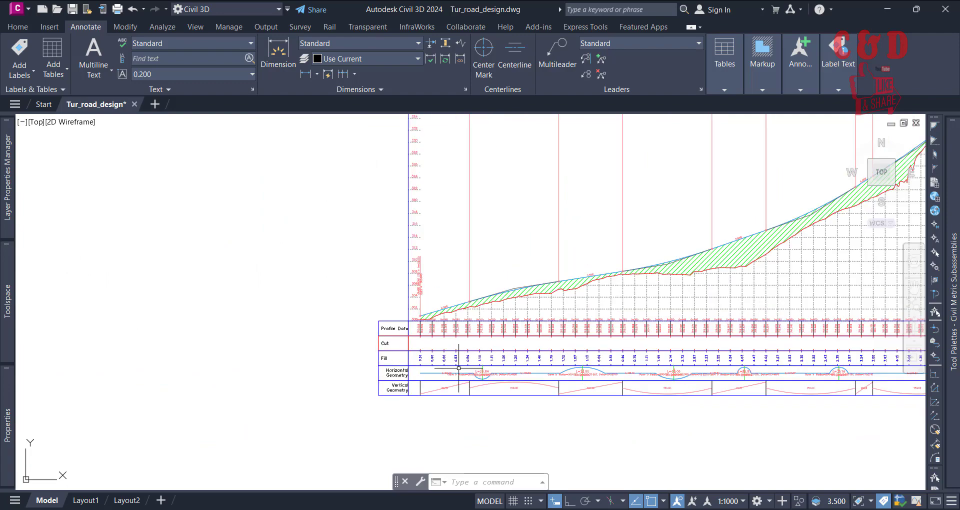
middle_drag(570, 347, 342, 418)
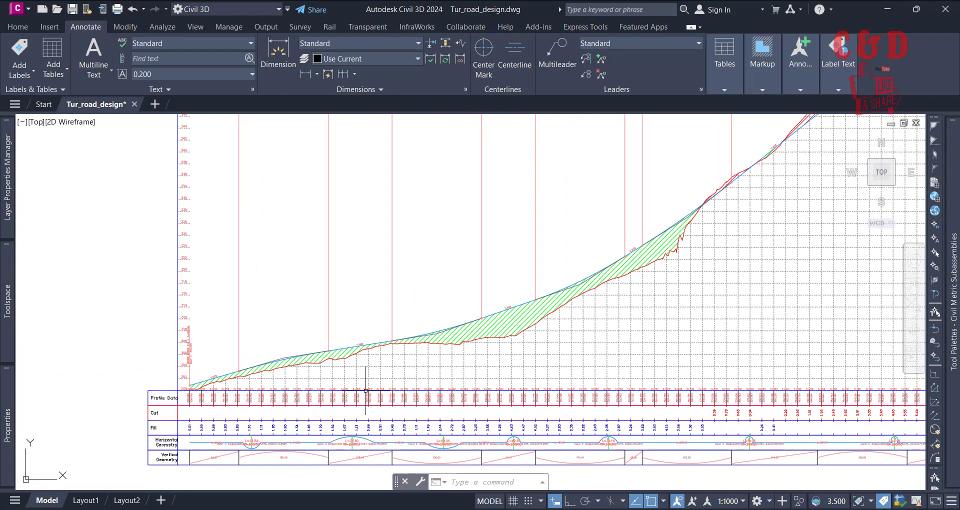
scroll(366, 389, down, 2)
middle_drag(579, 331, 521, 364)
scroll(323, 410, up, 4)
middle_drag(324, 410, 446, 276)
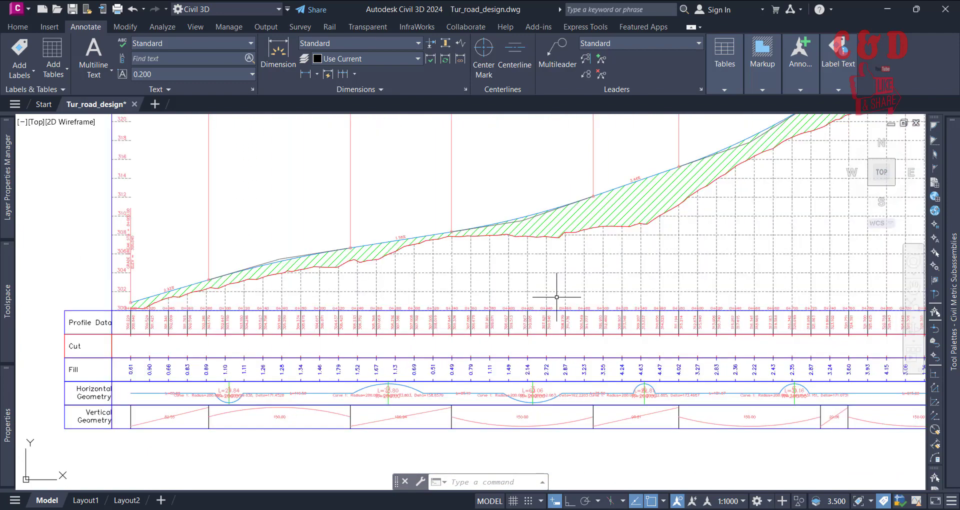
key(Escape)
key(Escape)
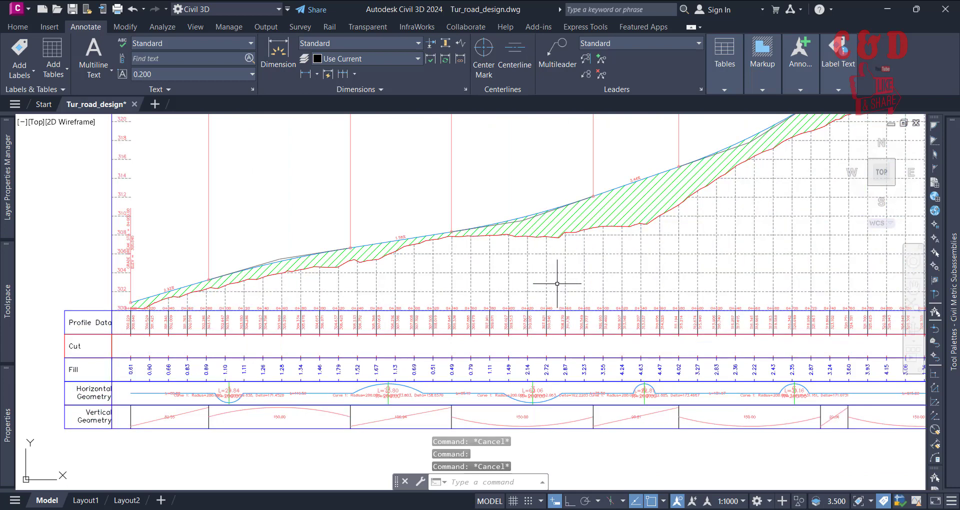